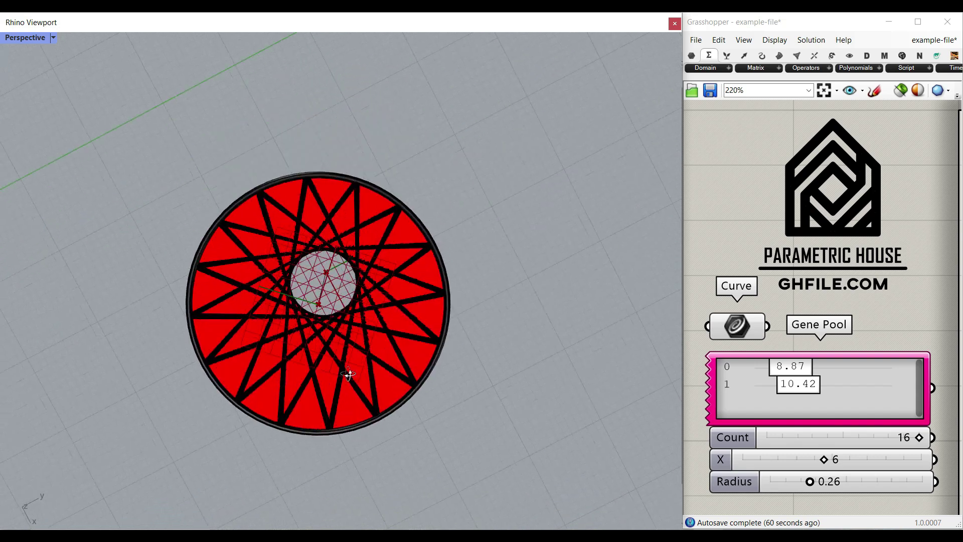
# Scale the example tower's vertical axis curve along its length to make the tower shorter
pyautogui.click(324, 266)
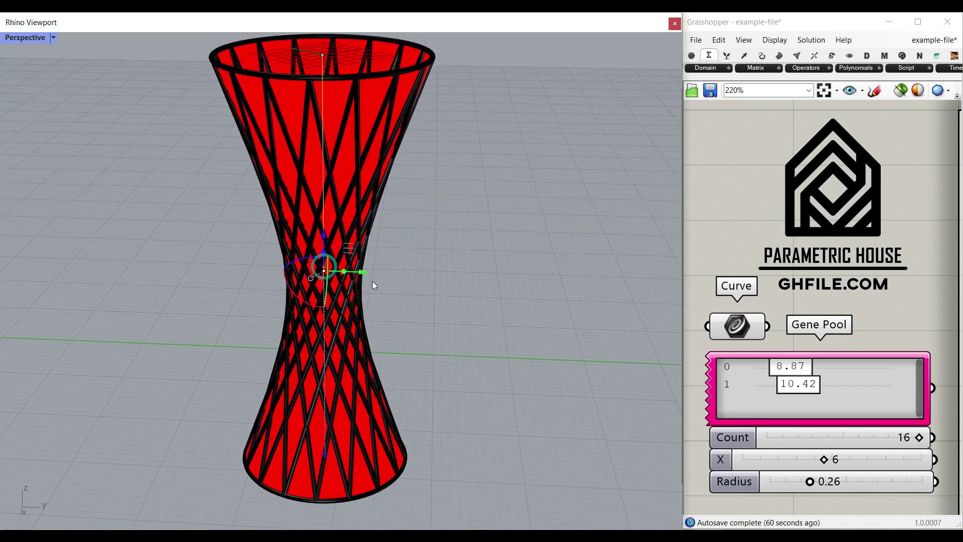
pyautogui.moveTo(325, 454)
pyautogui.mouseDown()
pyautogui.moveTo(325, 398)
pyautogui.moveTo(323, 472)
pyautogui.mouseUp()
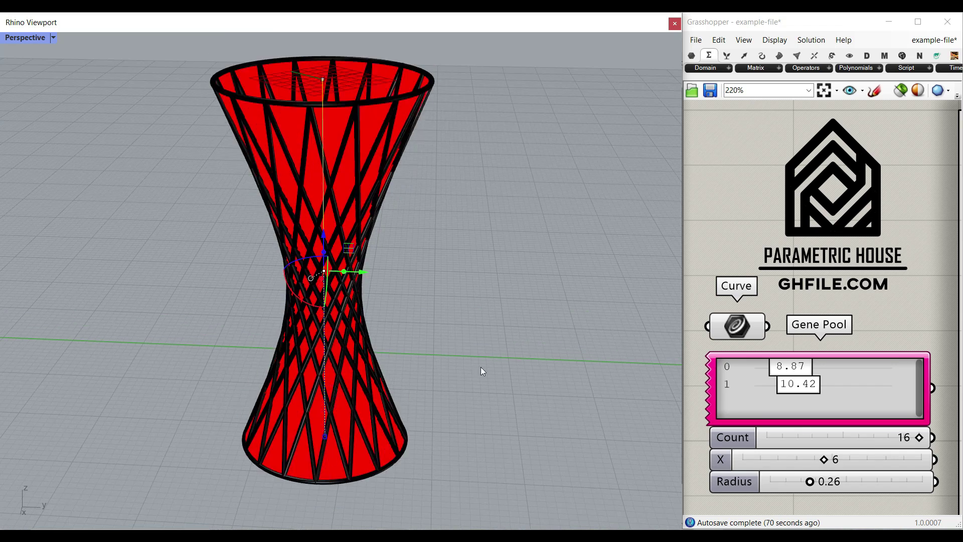
pyautogui.click(485, 304)
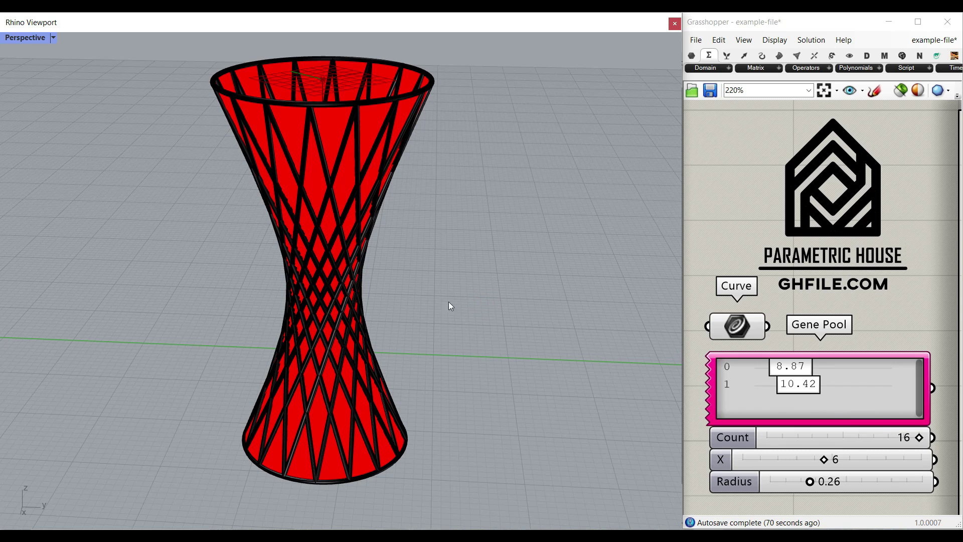
# Adjust the example tower's parameters: second Gene Pool value 10.09, Count 16, X 5 and Radius 0.31
pyautogui.moveTo(784, 373); pyautogui.dragTo(793, 394)
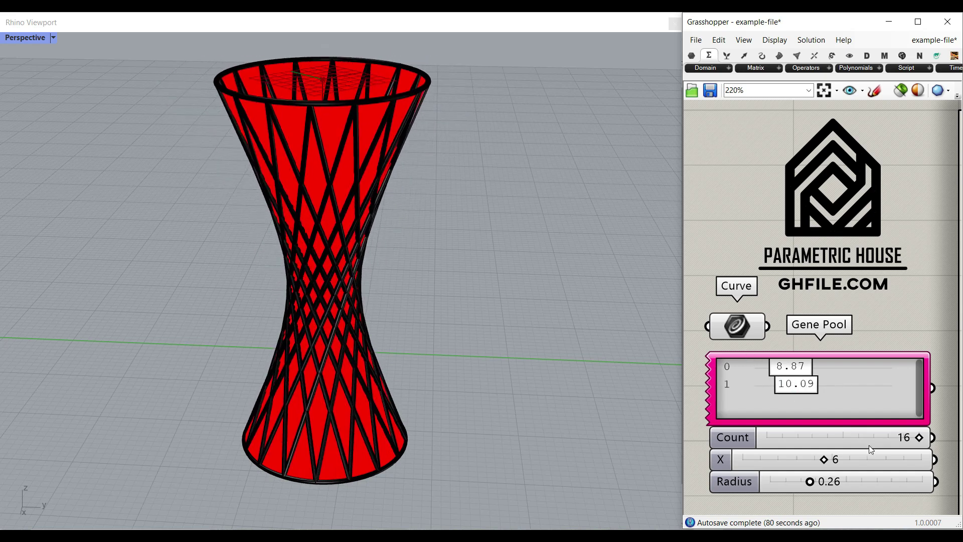
pyautogui.moveTo(918, 438)
pyautogui.mouseDown()
pyautogui.moveTo(828, 438)
pyautogui.moveTo(914, 444)
pyautogui.mouseUp()
pyautogui.moveTo(824, 460); pyautogui.dragTo(792, 461)
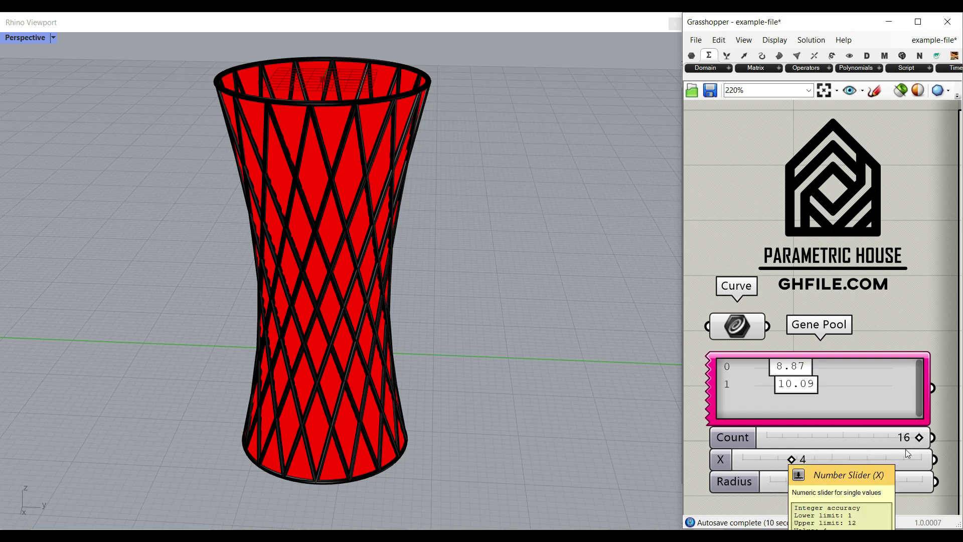
pyautogui.moveTo(791, 459); pyautogui.dragTo(818, 481)
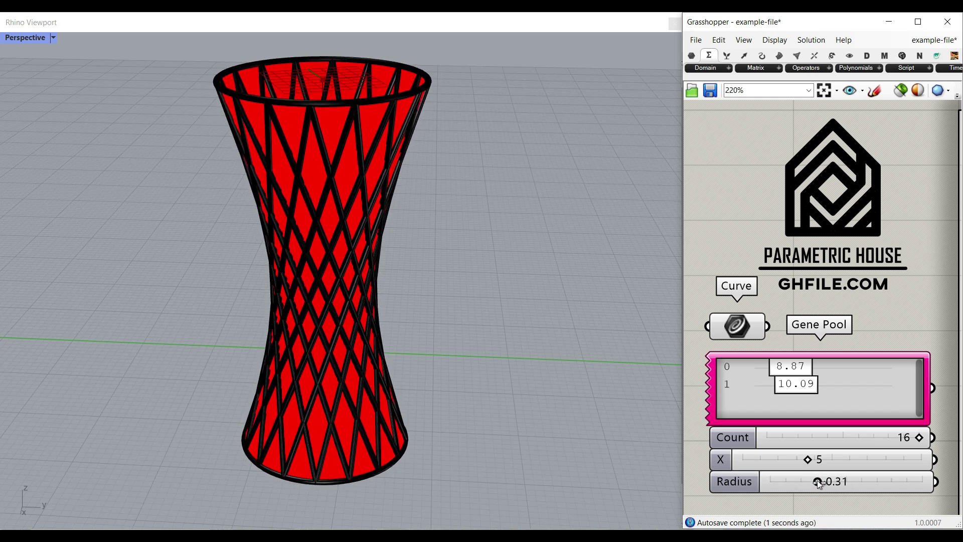
pyautogui.moveTo(377, 312); pyautogui.dragTo(257, 297, button='right')
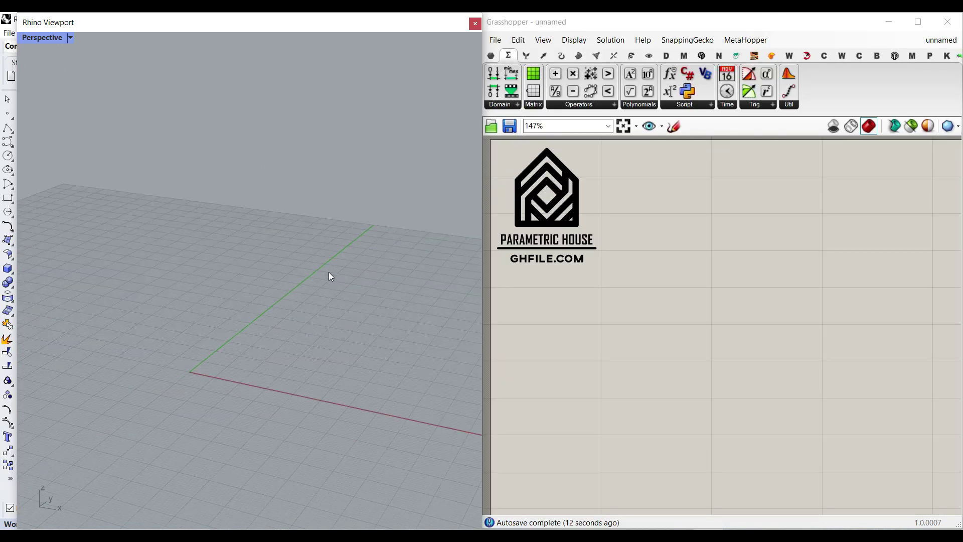
# Draw a vertical polyline segment rising from a ground point near the origin in the Perspective view
pyautogui.click(8, 129)
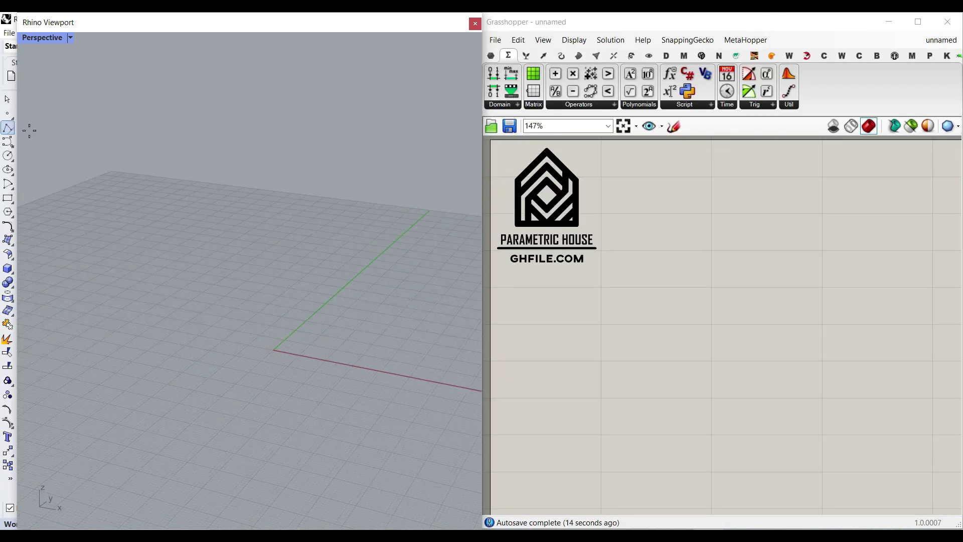
pyautogui.click(264, 352)
pyautogui.keyDown('ctrl'); pyautogui.click(265, 352); pyautogui.keyUp('ctrl')
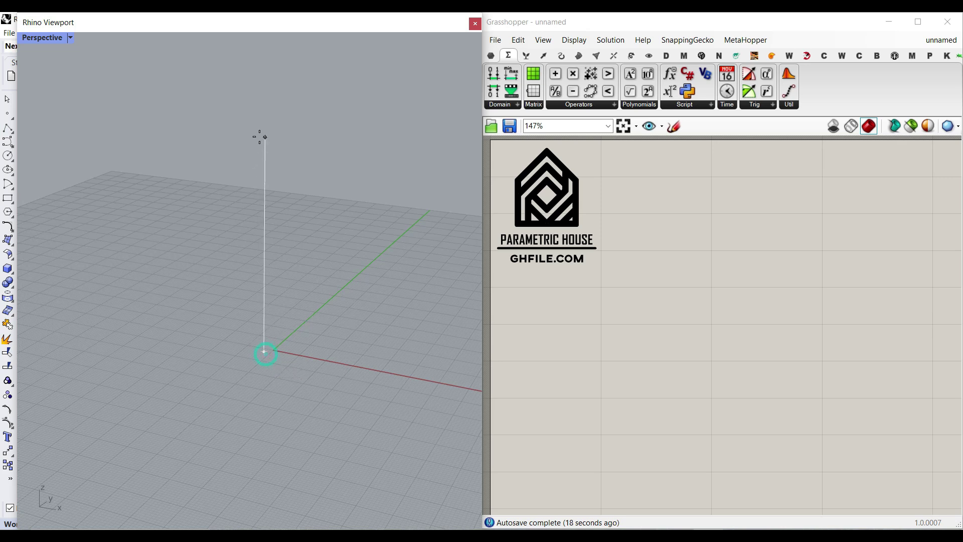
pyautogui.click(266, 128)
pyautogui.scroll(5, 256, 220)
pyautogui.scroll(-3, 191, 264)
pyautogui.keyDown('shift'); pyautogui.moveTo(266, 239); pyautogui.dragTo(242, 268, button='right'); pyautogui.keyUp('shift')
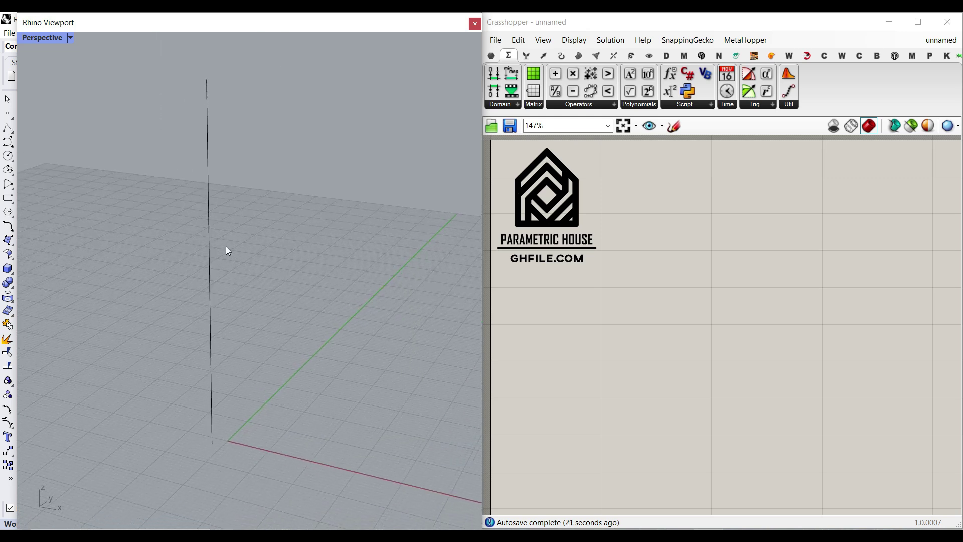
# Add a Curve parameter to the Grasshopper canvas and reference the vertical Rhino line in it
pyautogui.click(492, 55)
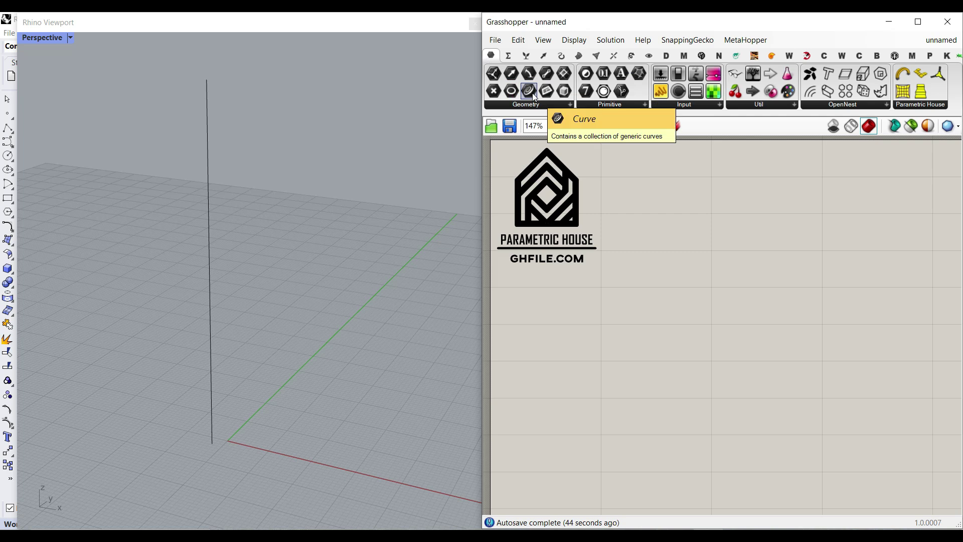
pyautogui.moveTo(532, 92); pyautogui.dragTo(629, 326)
pyautogui.scroll(3, 629, 326)
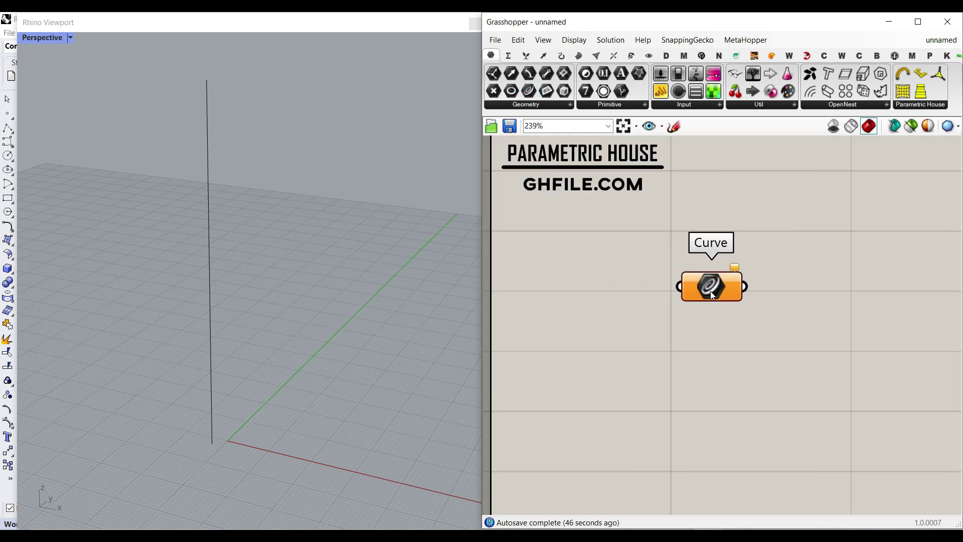
pyautogui.rightClick(710, 291)
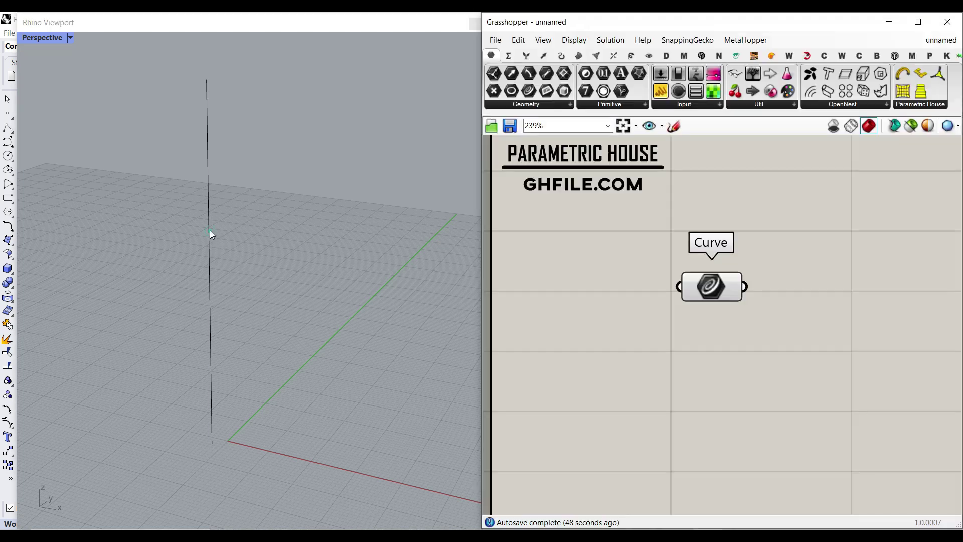
pyautogui.moveTo(718, 282); pyautogui.dragTo(639, 305)
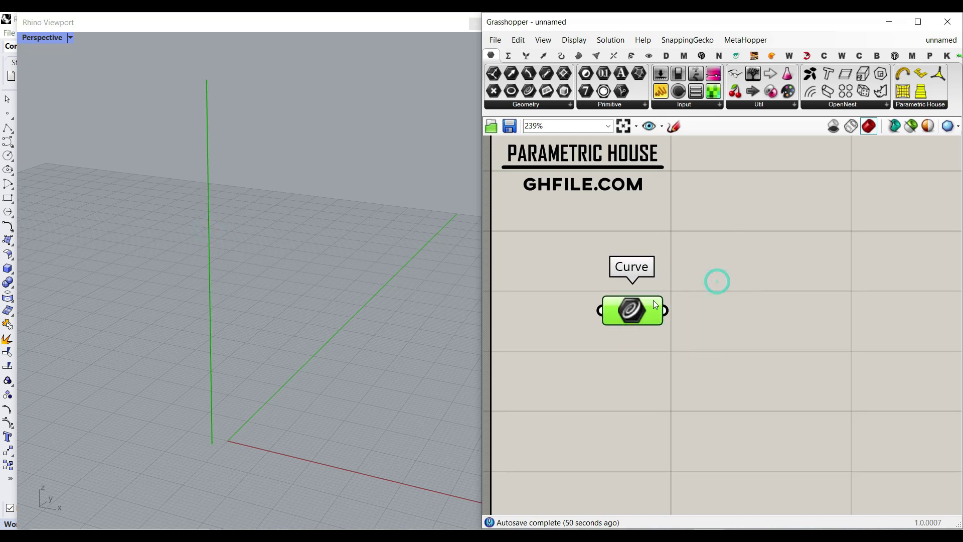
pyautogui.click(780, 262)
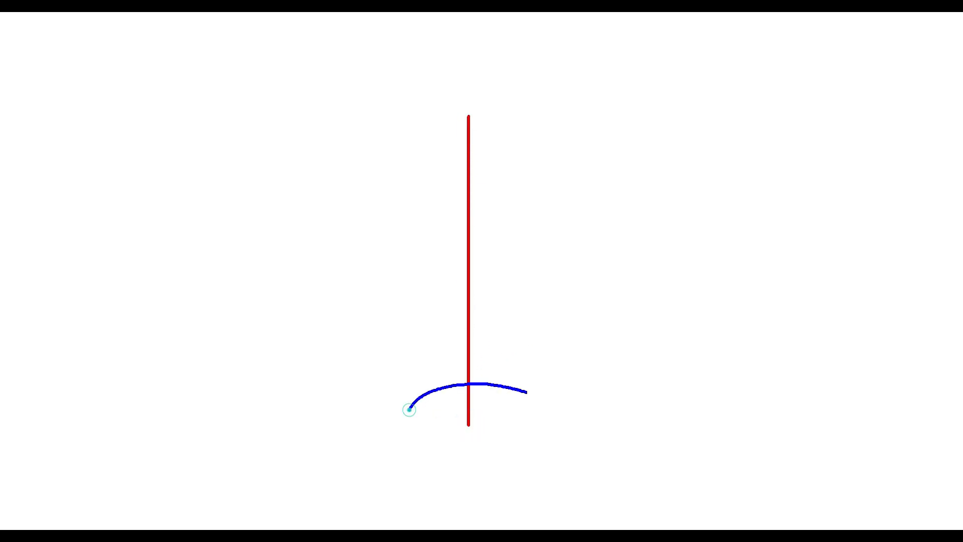
# On the whiteboard sketch, draw a blue radius arrow inside the lower circle and label it r1
pyautogui.moveTo(476, 421); pyautogui.dragTo(547, 421)
pyautogui.moveTo(531, 415)
pyautogui.mouseDown()
pyautogui.moveTo(549, 421)
pyautogui.moveTo(536, 432)
pyautogui.mouseUp()
pyautogui.moveTo(494, 403); pyautogui.dragTo(512, 416)
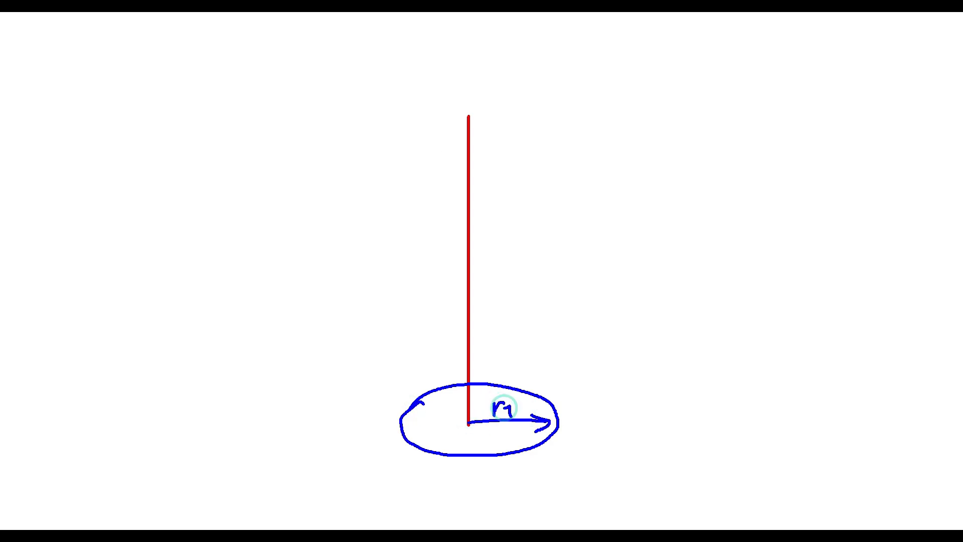
# Sketch a larger blue circle around the red axis's upper end, with a radius arrow labelled r2
pyautogui.moveTo(585, 93)
pyautogui.mouseDown()
pyautogui.moveTo(411, 169)
pyautogui.moveTo(582, 88)
pyautogui.moveTo(540, 77)
pyautogui.mouseUp()
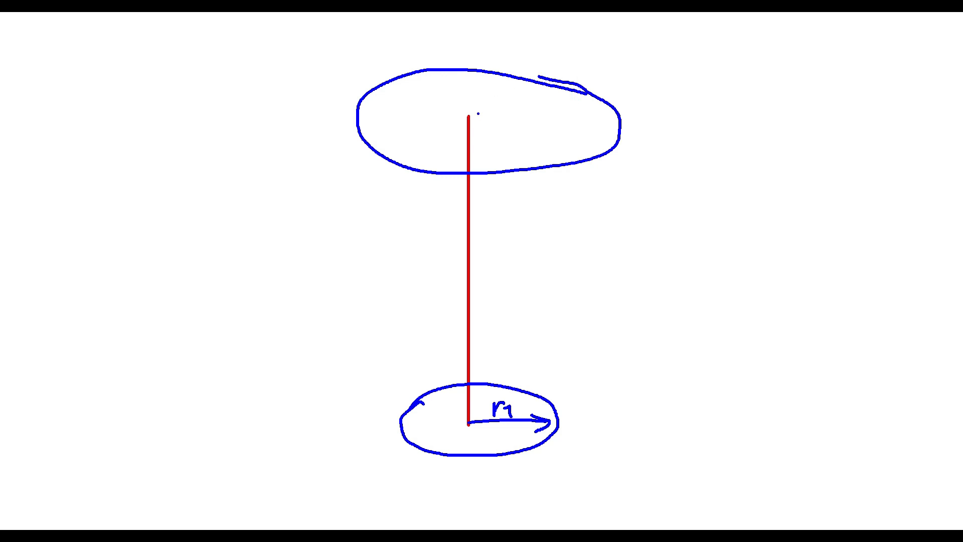
pyautogui.moveTo(468, 115); pyautogui.dragTo(607, 120)
pyautogui.moveTo(587, 110)
pyautogui.mouseDown()
pyautogui.moveTo(597, 126)
pyautogui.moveTo(583, 133)
pyautogui.mouseUp()
pyautogui.moveTo(524, 126)
pyautogui.mouseDown()
pyautogui.moveTo(526, 142)
pyautogui.moveTo(536, 126)
pyautogui.moveTo(569, 144)
pyautogui.mouseUp()
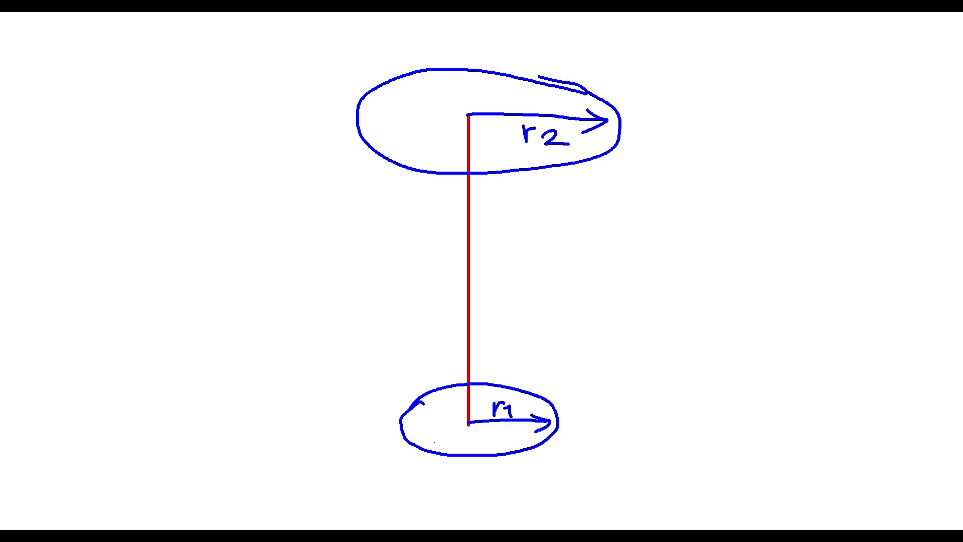
# Mark three red division points and a direction arrowhead on both the lower and the upper circle
pyautogui.moveTo(422, 444); pyautogui.dragTo(482, 458)
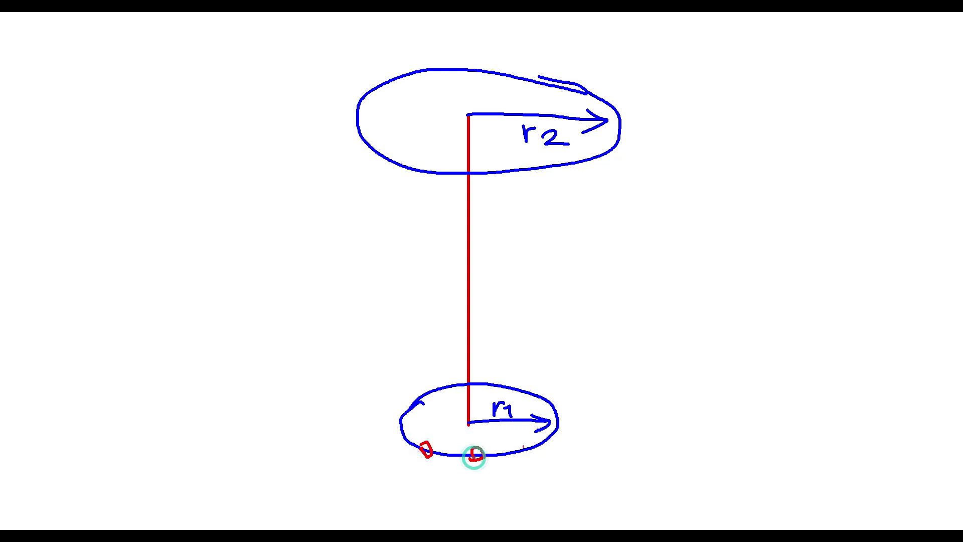
pyautogui.moveTo(534, 437)
pyautogui.mouseDown()
pyautogui.moveTo(526, 451)
pyautogui.moveTo(555, 442)
pyautogui.mouseUp()
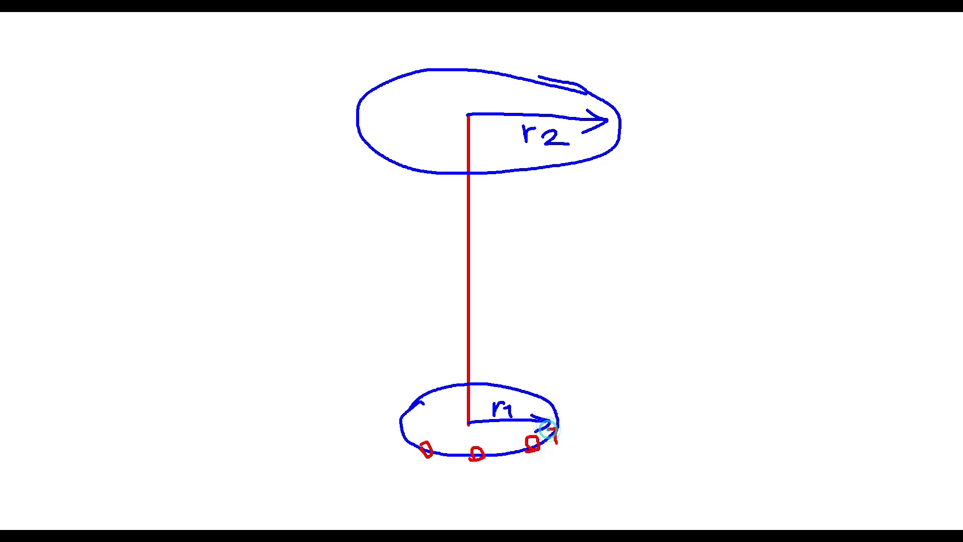
pyautogui.moveTo(399, 157); pyautogui.dragTo(389, 163)
pyautogui.moveTo(449, 168); pyautogui.dragTo(438, 167)
pyautogui.moveTo(502, 165)
pyautogui.mouseDown()
pyautogui.moveTo(560, 164)
pyautogui.moveTo(539, 182)
pyautogui.mouseUp()
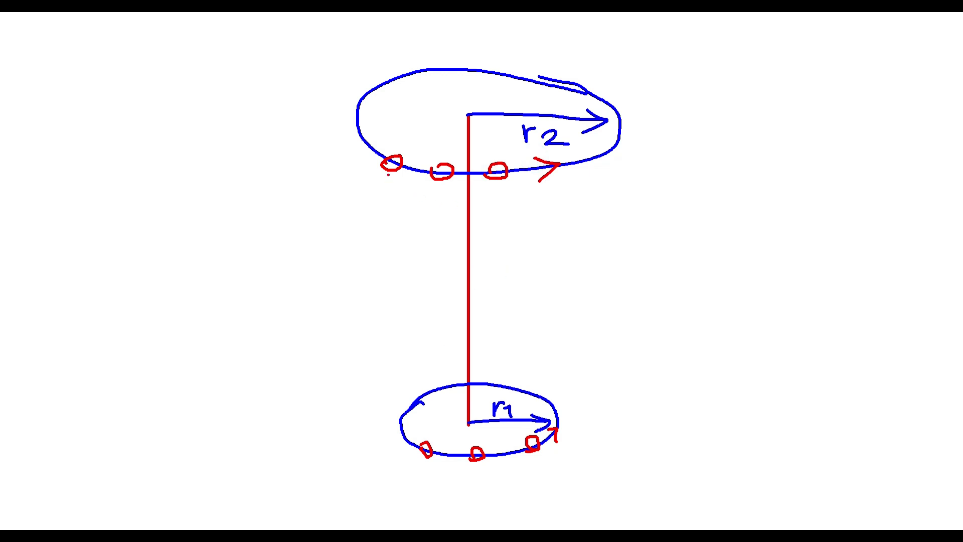
# Sketch red diagonal lines joining the lower circle's points to shifted points on the upper circle in both directions
pyautogui.moveTo(426, 445); pyautogui.dragTo(426, 168)
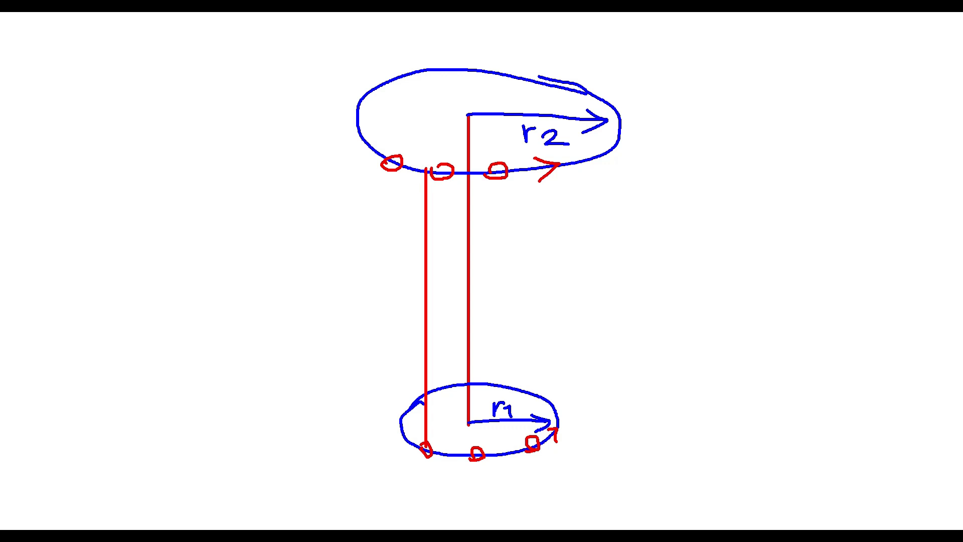
pyautogui.hotkey('ctrl', 'z')
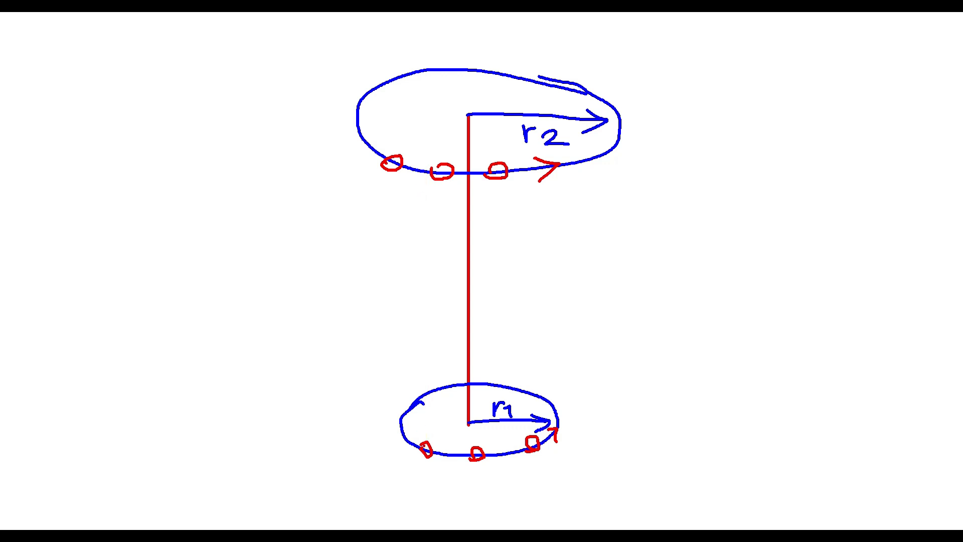
pyautogui.moveTo(426, 449); pyautogui.dragTo(496, 173)
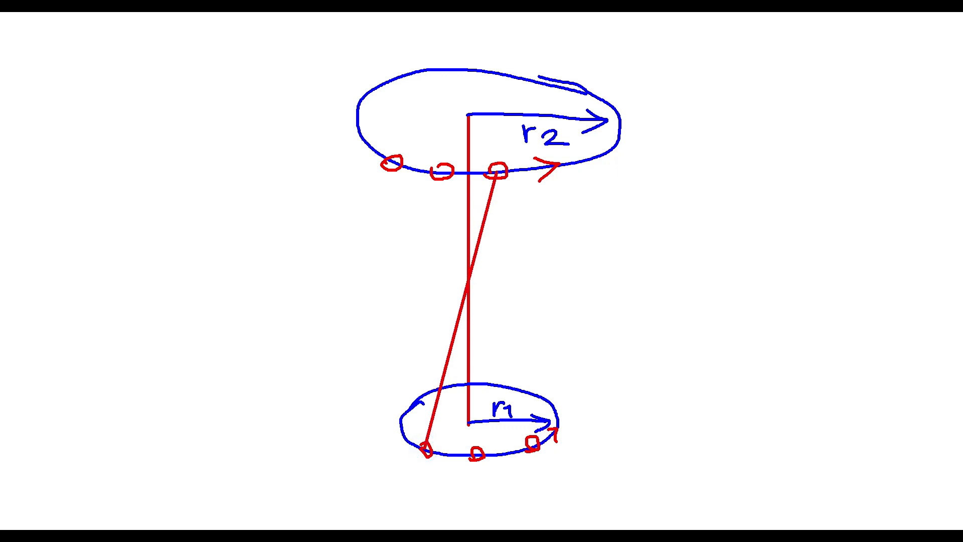
pyautogui.moveTo(476, 454); pyautogui.dragTo(558, 165)
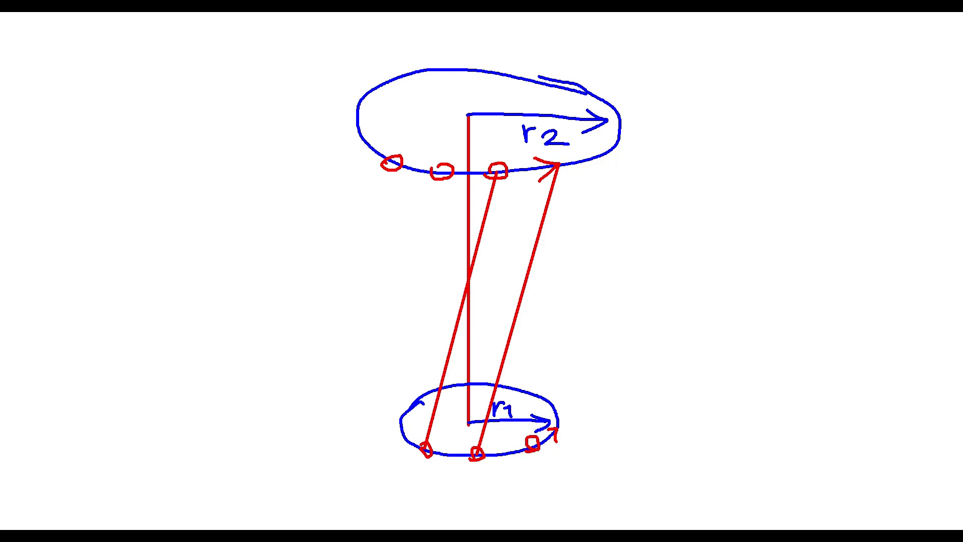
pyautogui.moveTo(476, 454); pyautogui.dragTo(387, 162)
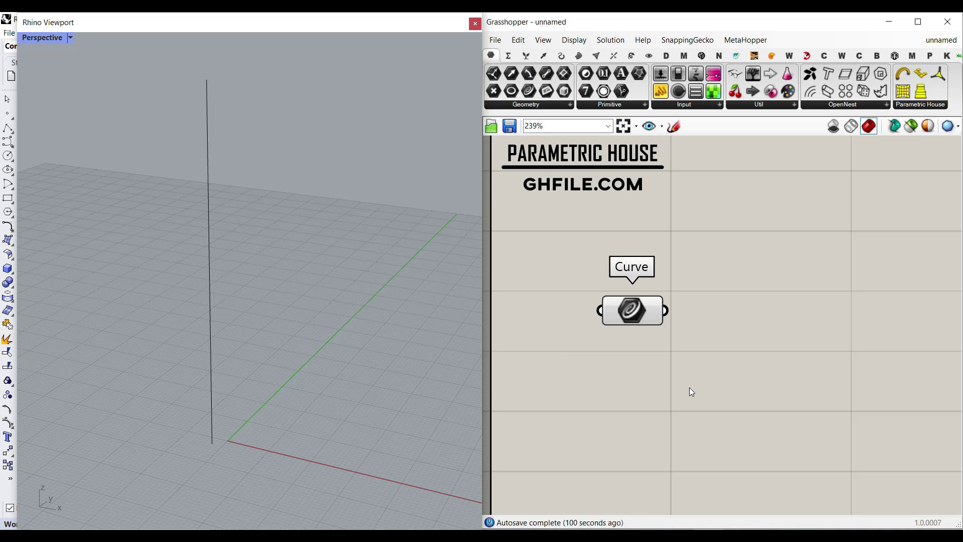
# Add an End Points component in Grasshopper, connect the Curve parameter to it and align the two
pyautogui.click(562, 55)
pyautogui.moveTo(516, 72); pyautogui.dragTo(750, 333)
pyautogui.moveTo(667, 312); pyautogui.dragTo(635, 343)
pyautogui.moveTo(773, 344); pyautogui.dragTo(742, 344)
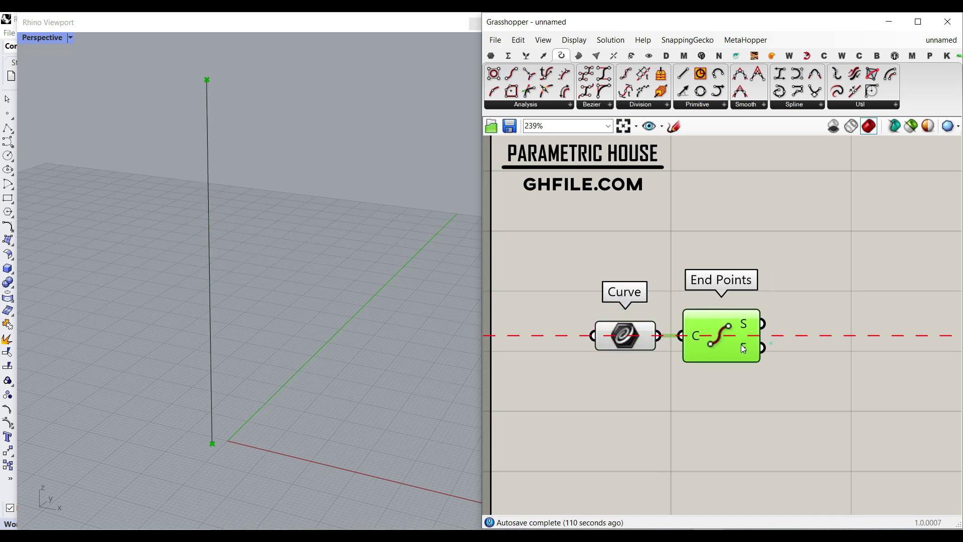
pyautogui.click(819, 312)
pyautogui.moveTo(819, 312); pyautogui.dragTo(770, 325, button='right')
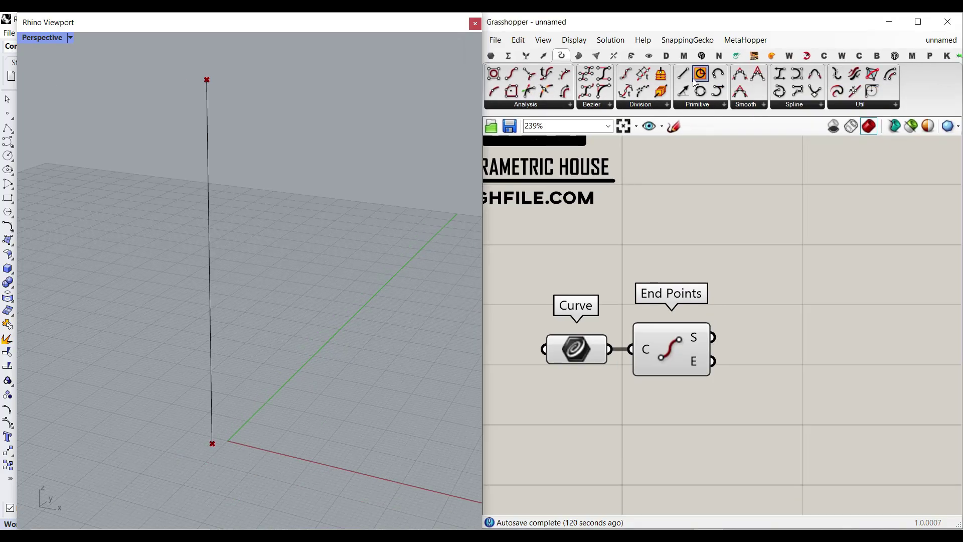
# Add a Circle component and connect both the start and end points to its plane input
pyautogui.moveTo(697, 77); pyautogui.dragTo(825, 379)
pyautogui.moveTo(705, 357); pyautogui.dragTo(669, 357, button='right')
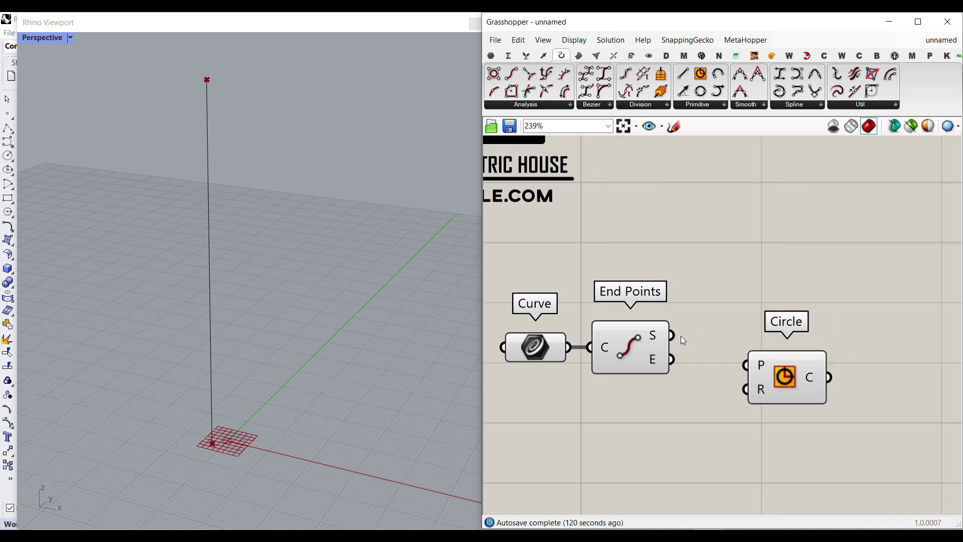
pyautogui.moveTo(672, 335); pyautogui.dragTo(747, 365)
pyautogui.keyDown('shift'); pyautogui.moveTo(672, 359); pyautogui.dragTo(747, 366); pyautogui.keyUp('shift')
# Turn on Draw Full Names and space out the End Points and Circle components
pyautogui.click(574, 40)
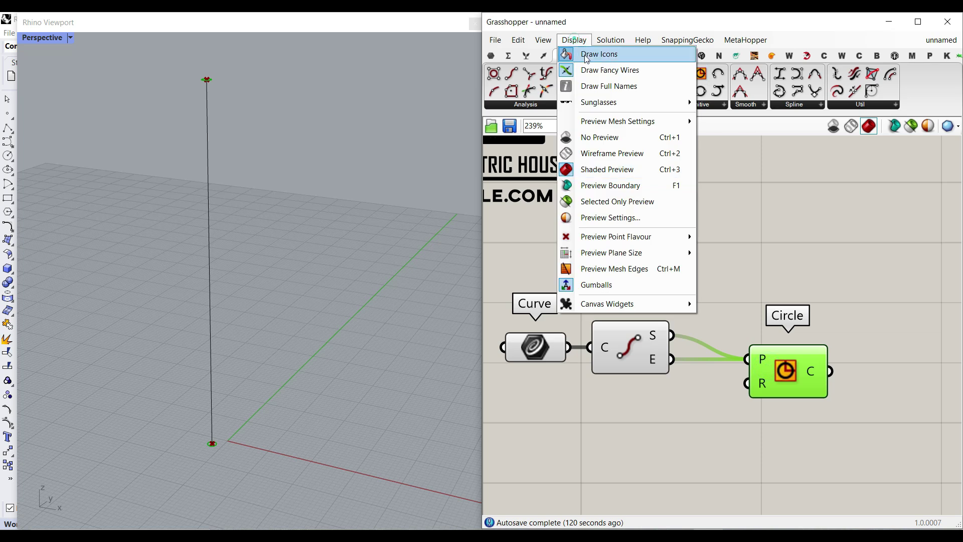
pyautogui.click(634, 90)
pyautogui.moveTo(641, 330); pyautogui.dragTo(670, 344)
pyautogui.moveTo(764, 379); pyautogui.dragTo(827, 379)
pyautogui.click(741, 300)
# Add an XY Plane component above the Circle and connect the curve's Start point to its Origin
pyautogui.moveTo(219, 116); pyautogui.dragTo(222, 126, button='right')
pyautogui.scroll(6, 233, 179)
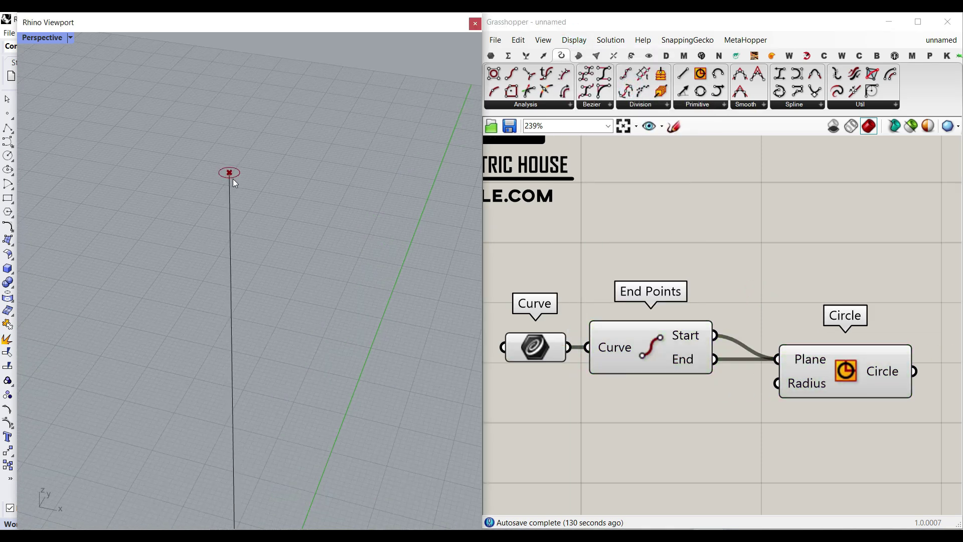
pyautogui.scroll(3, 752, 351)
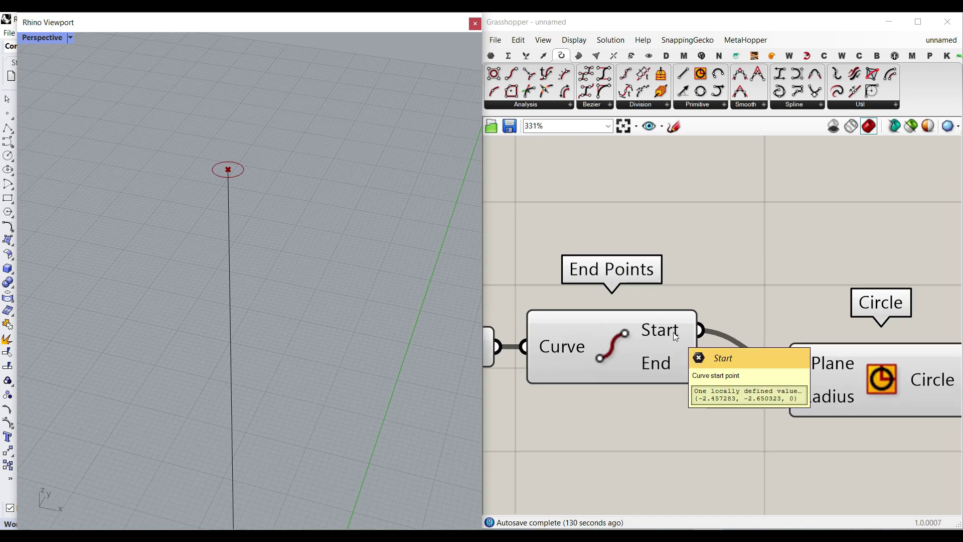
pyautogui.moveTo(816, 363)
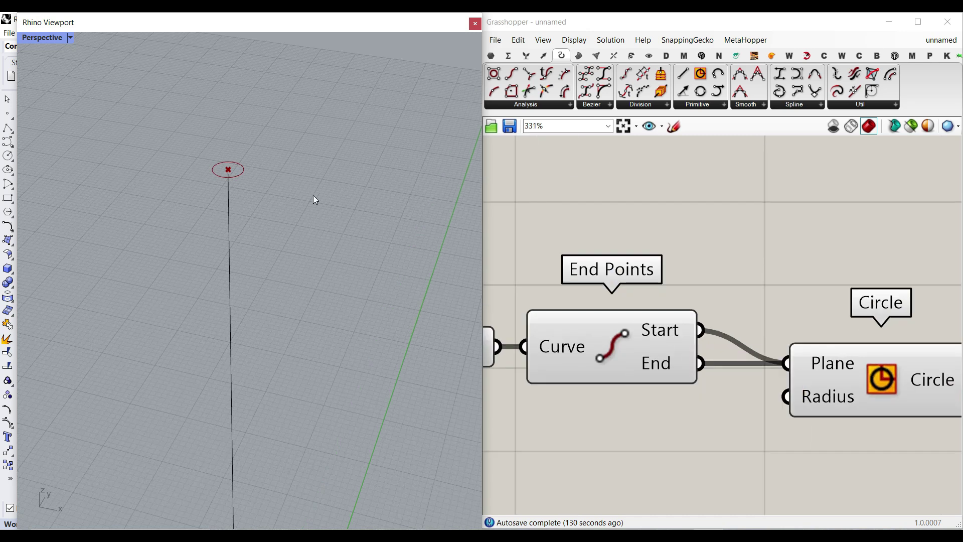
pyautogui.scroll(-5, 261, 176)
pyautogui.doubleClick(793, 274)
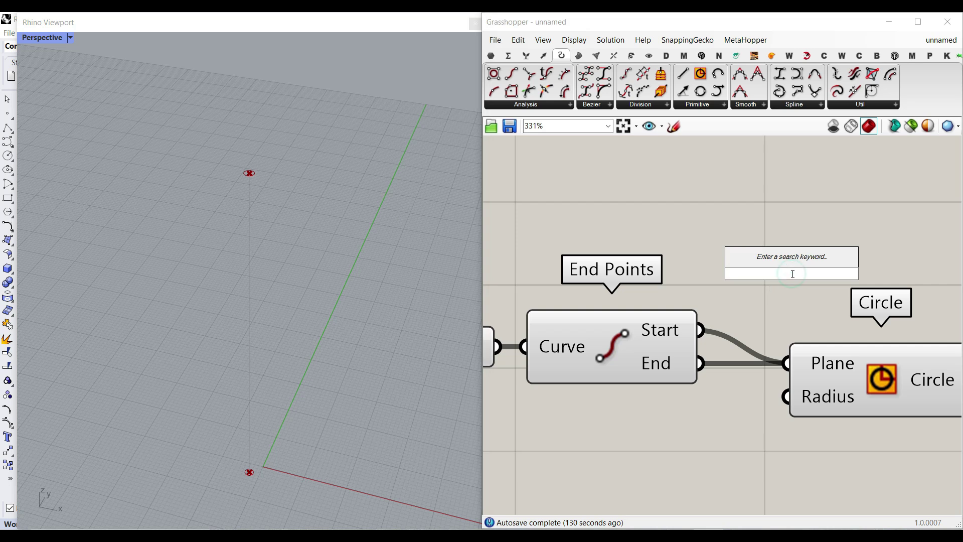
pyautogui.write('xy')
pyautogui.click(770, 260)
pyautogui.moveTo(693, 328); pyautogui.dragTo(700, 273)
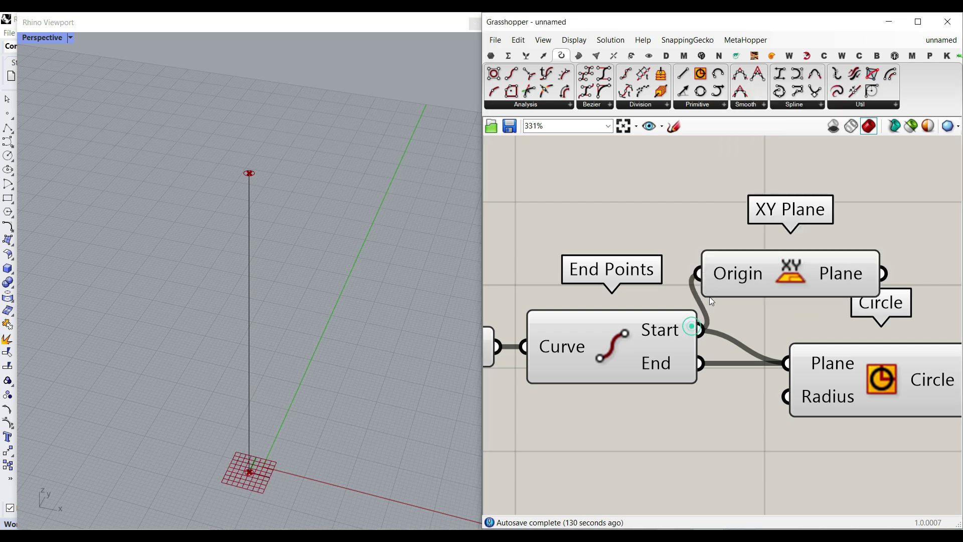
# Connect the curve's End point to the XY Plane's Origin in addition to the Start point
pyautogui.keyDown('shift'); pyautogui.moveTo(701, 365); pyautogui.dragTo(700, 274); pyautogui.keyUp('shift')
pyautogui.click(756, 292)
pyautogui.scroll(-3, 618, 221)
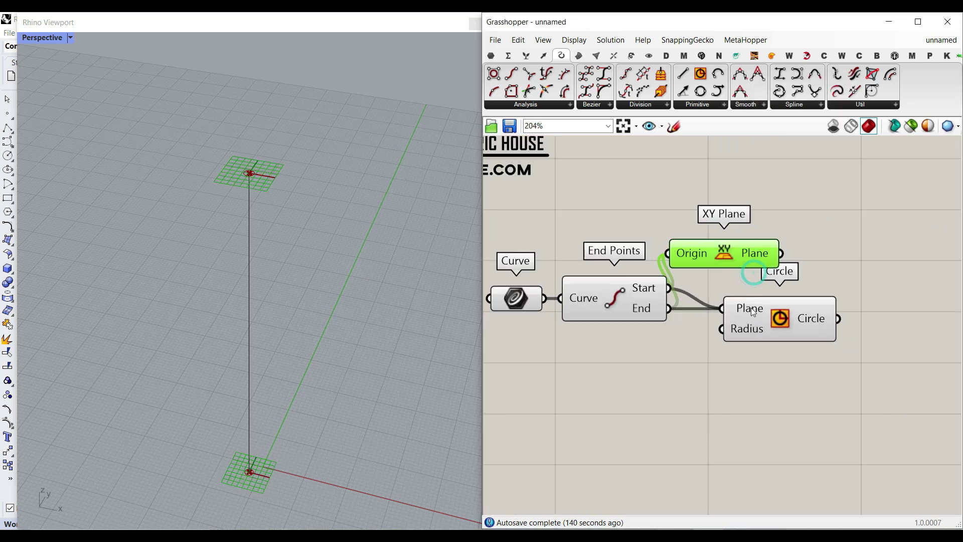
# Connect the XY Plane output to the Circle's Plane input and line up XY Plane between End Points and Circle
pyautogui.moveTo(763, 312); pyautogui.dragTo(832, 312)
pyautogui.moveTo(786, 261); pyautogui.dragTo(802, 303)
pyautogui.moveTo(731, 258); pyautogui.dragTo(745, 300)
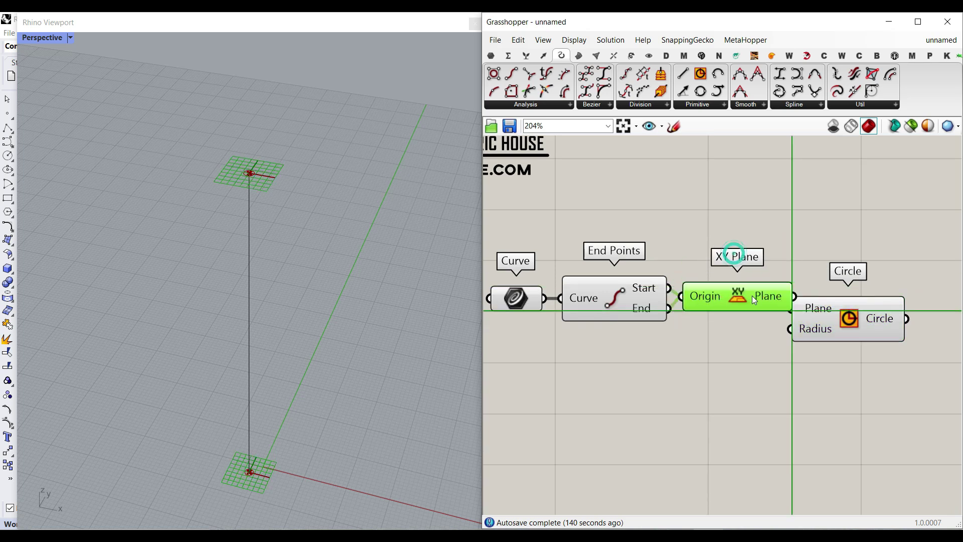
pyautogui.moveTo(833, 323); pyautogui.dragTo(878, 323)
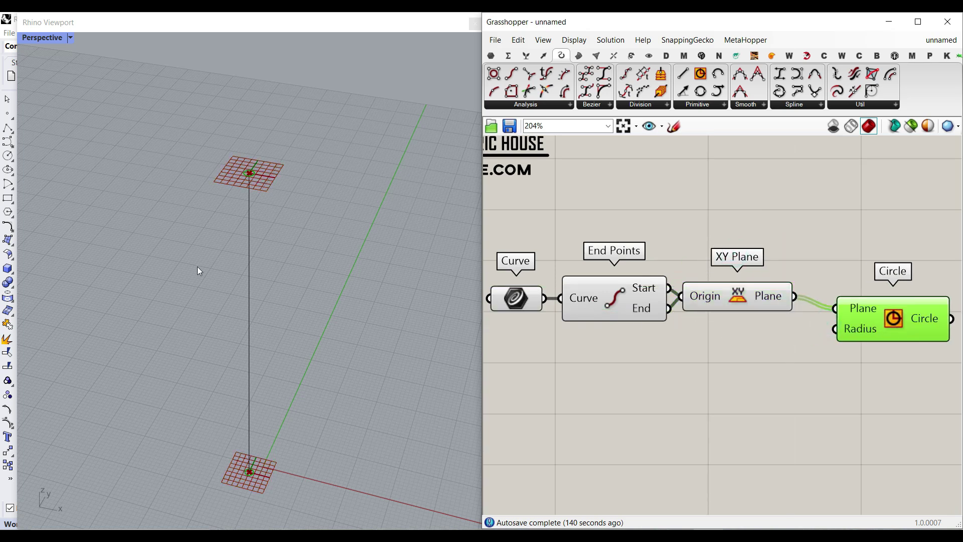
# Examine the circle and plane at the line's upper end and look through the preview plane size options
pyautogui.moveTo(198, 267)
pyautogui.mouseDown(button='right')
pyautogui.moveTo(213, 232)
pyautogui.moveTo(211, 276)
pyautogui.mouseUp(button='right')
pyautogui.scroll(10, 224, 193)
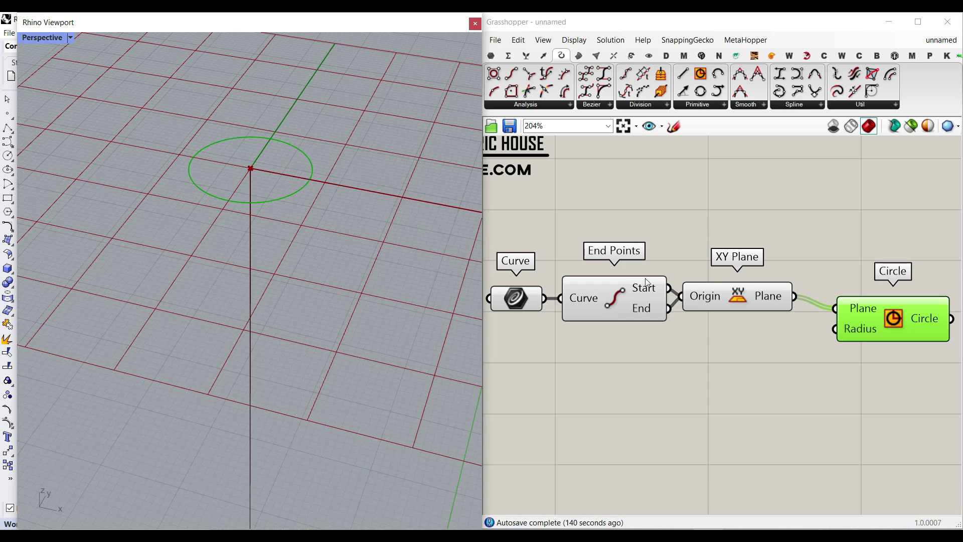
pyautogui.click(740, 294)
pyautogui.click(748, 332)
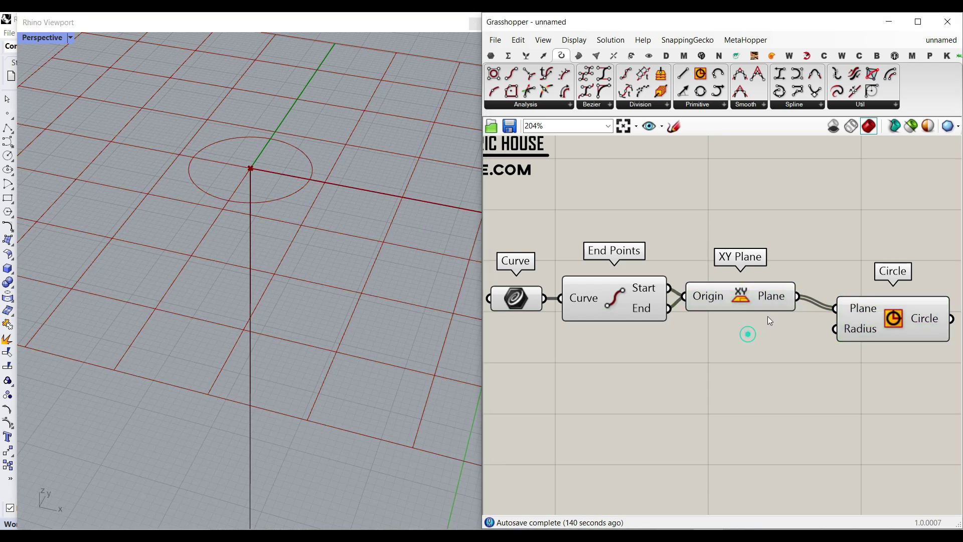
pyautogui.scroll(1, 755, 315)
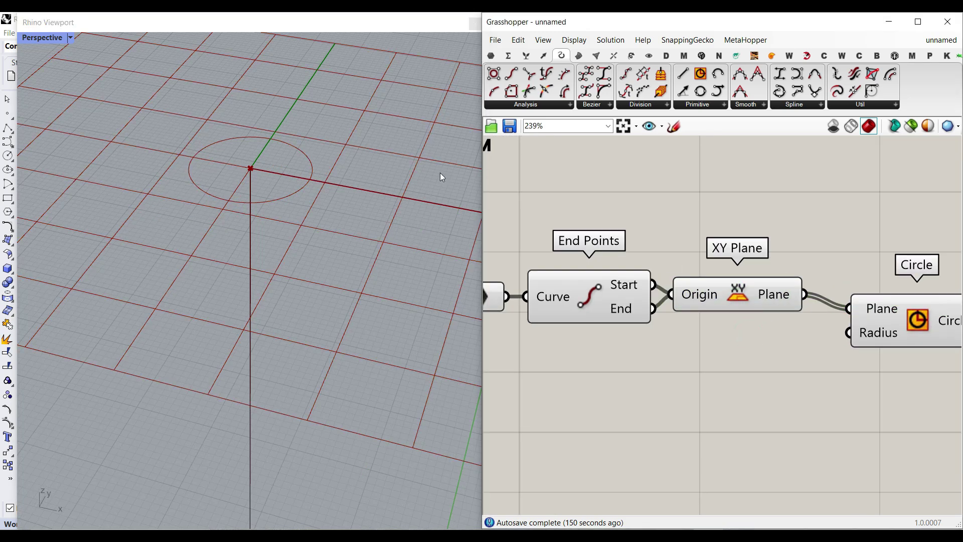
pyautogui.click(574, 40)
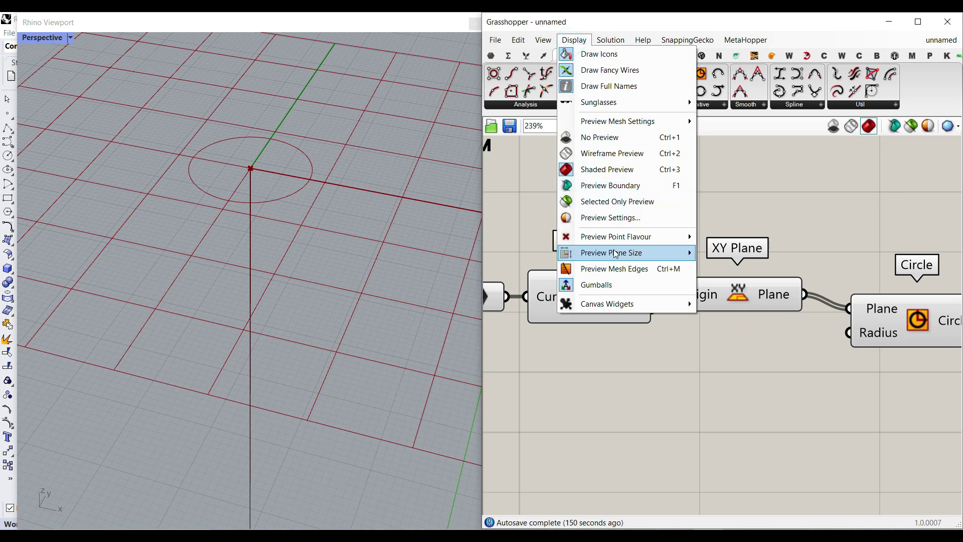
pyautogui.moveTo(643, 257)
pyautogui.click(718, 176)
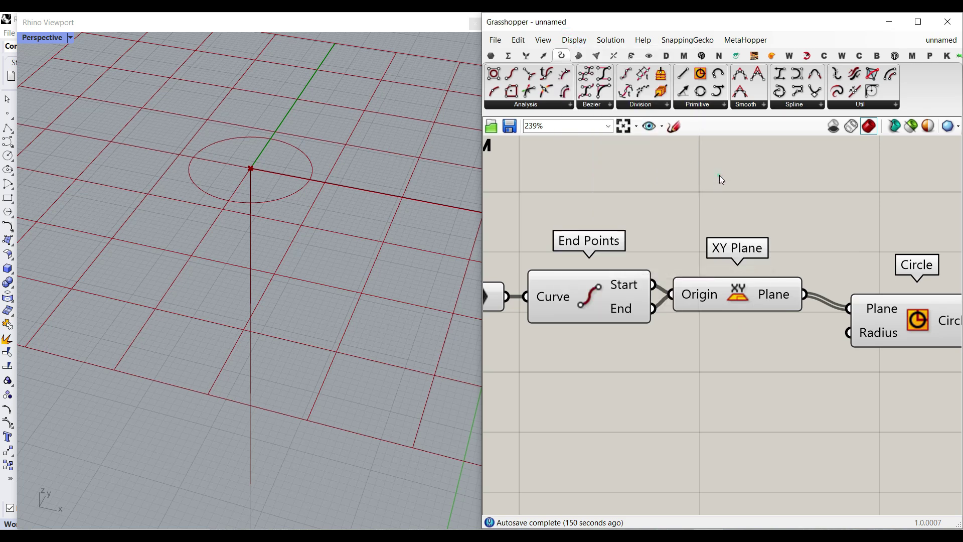
pyautogui.scroll(-10, 227, 235)
pyautogui.moveTo(228, 236); pyautogui.dragTo(251, 241, button='right')
pyautogui.scroll(-3, 251, 242)
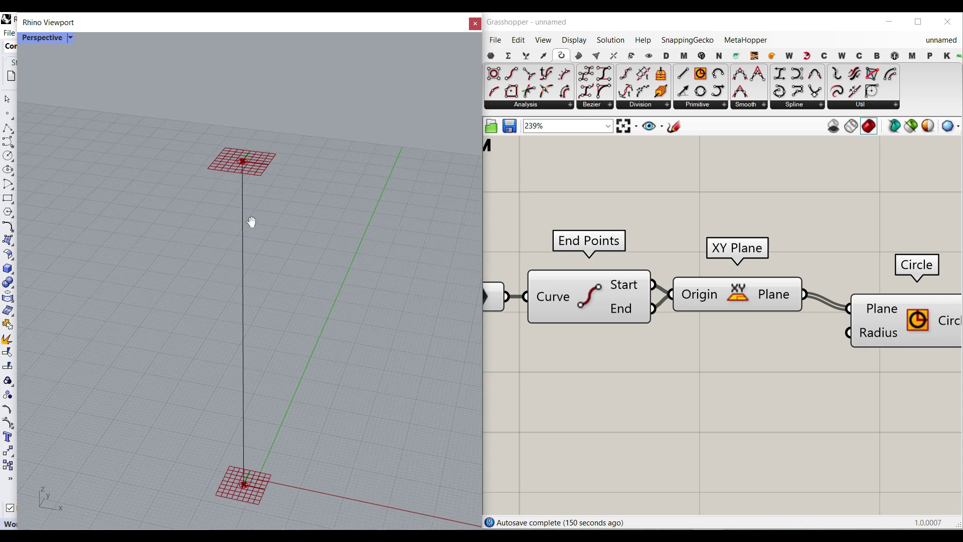
# Try rotating the axis line to test the orientation of the end planes, and undo the rotation
pyautogui.moveTo(751, 284); pyautogui.dragTo(758, 284)
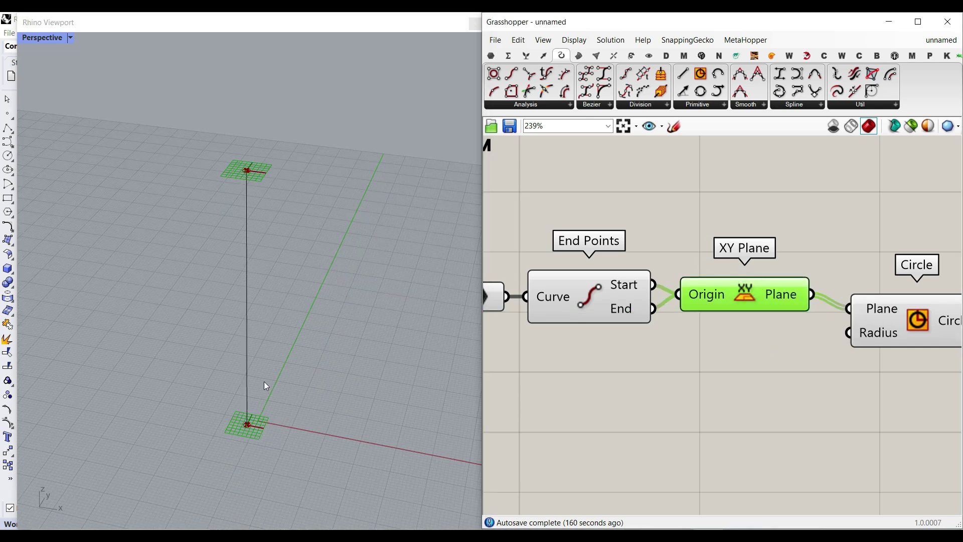
pyautogui.click(242, 363)
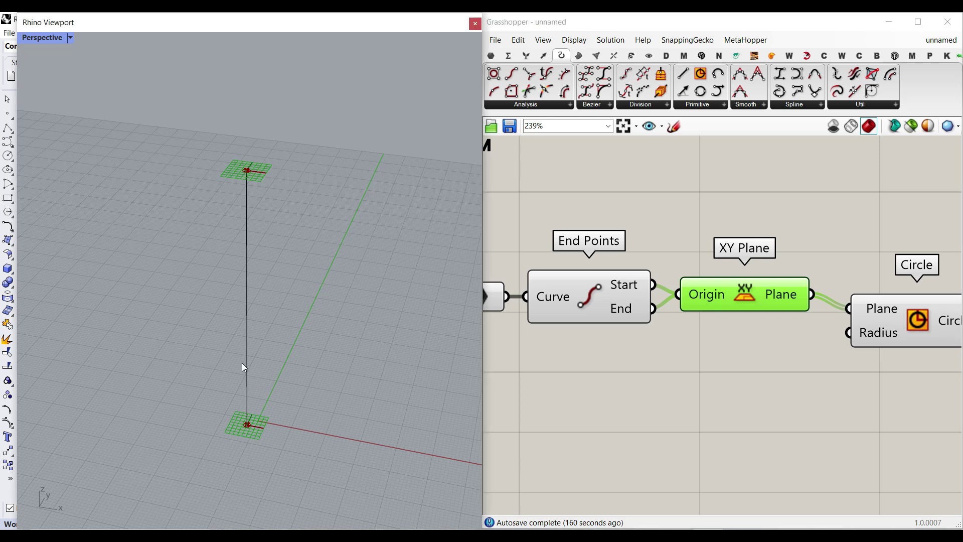
pyautogui.click(248, 360)
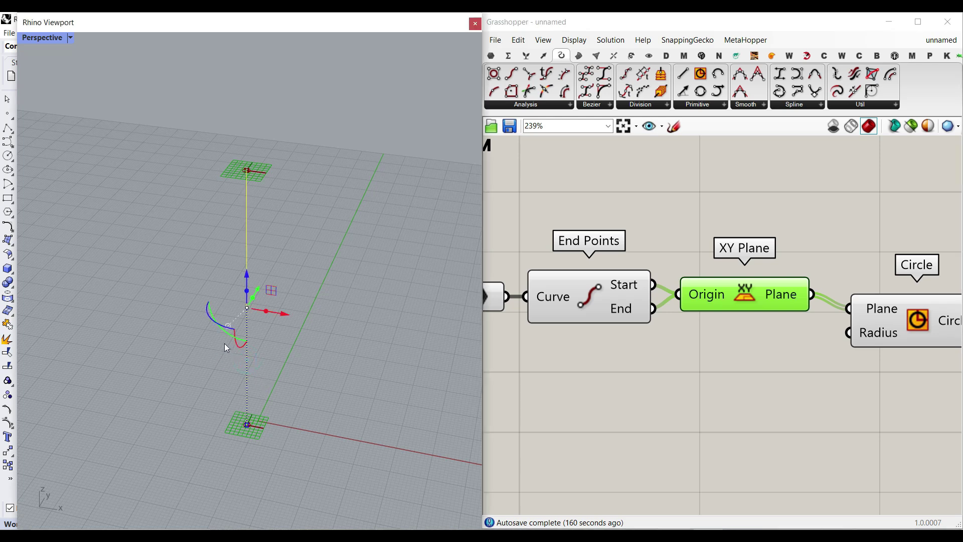
pyautogui.moveTo(236, 347); pyautogui.dragTo(296, 374)
pyautogui.click(318, 374)
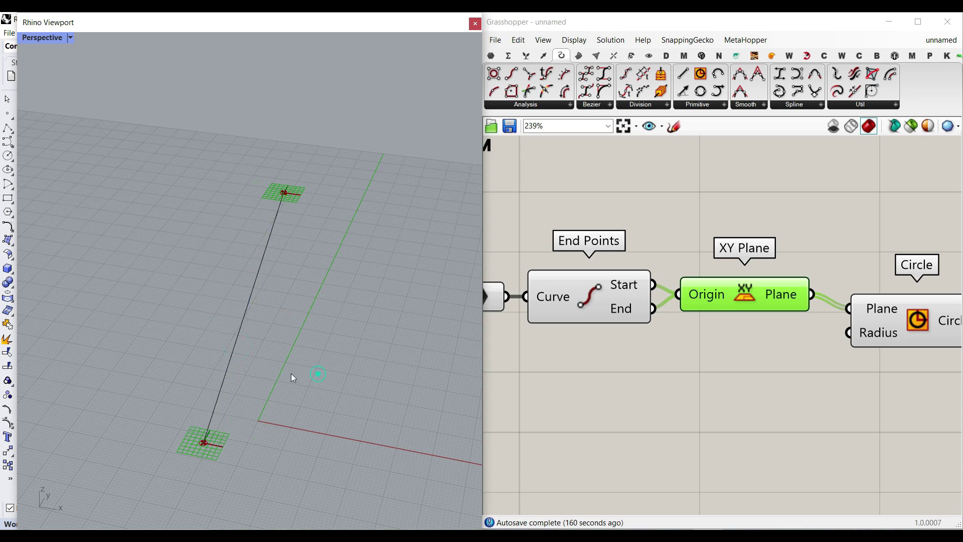
pyautogui.moveTo(294, 377); pyautogui.dragTo(250, 144, button='right')
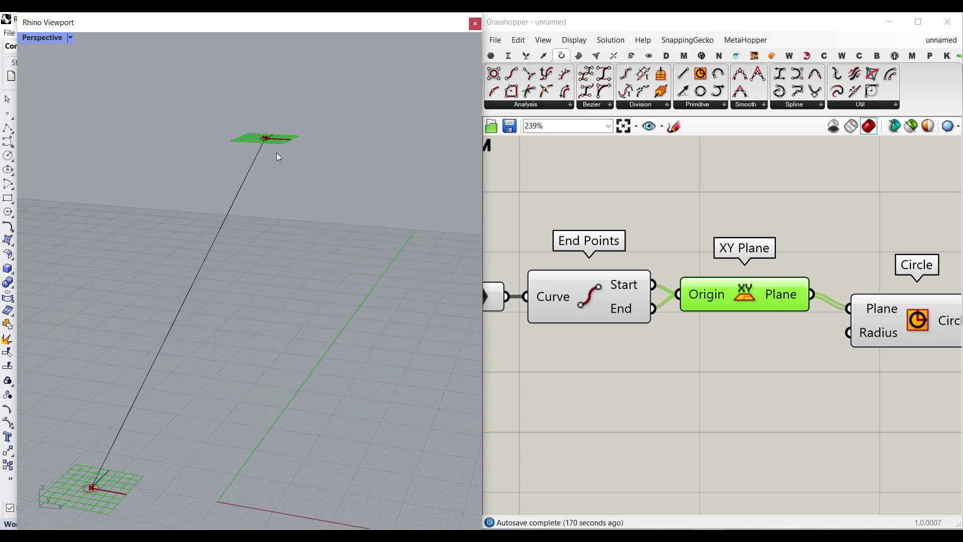
pyautogui.hotkey('ctrl', 'z')
pyautogui.click(340, 292)
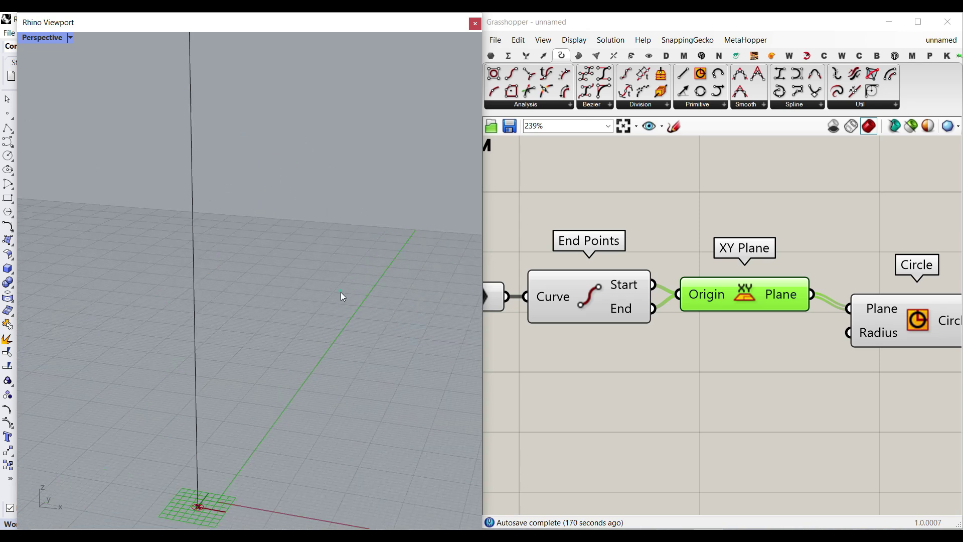
pyautogui.scroll(-5, 334, 288)
pyautogui.scroll(5, 327, 284)
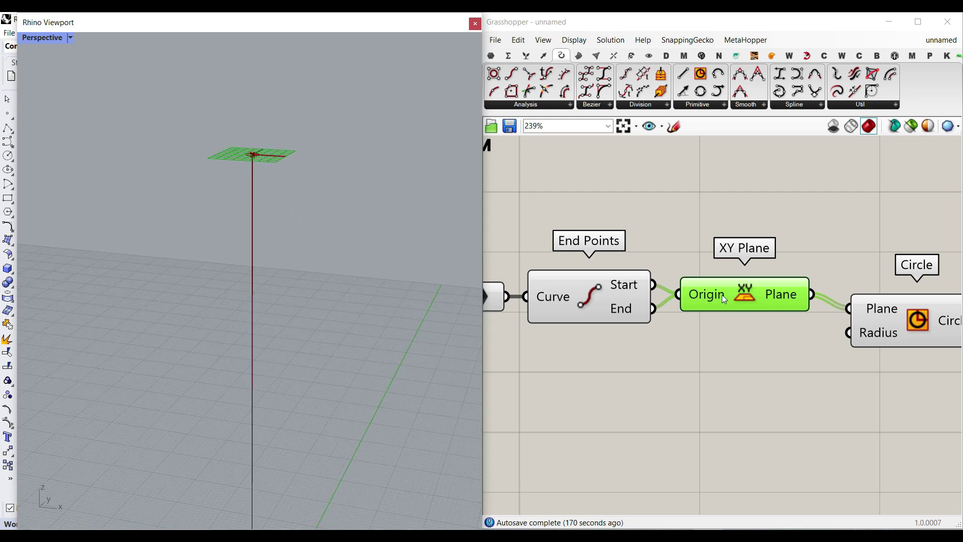
pyautogui.moveTo(265, 225); pyautogui.dragTo(309, 271, button='right')
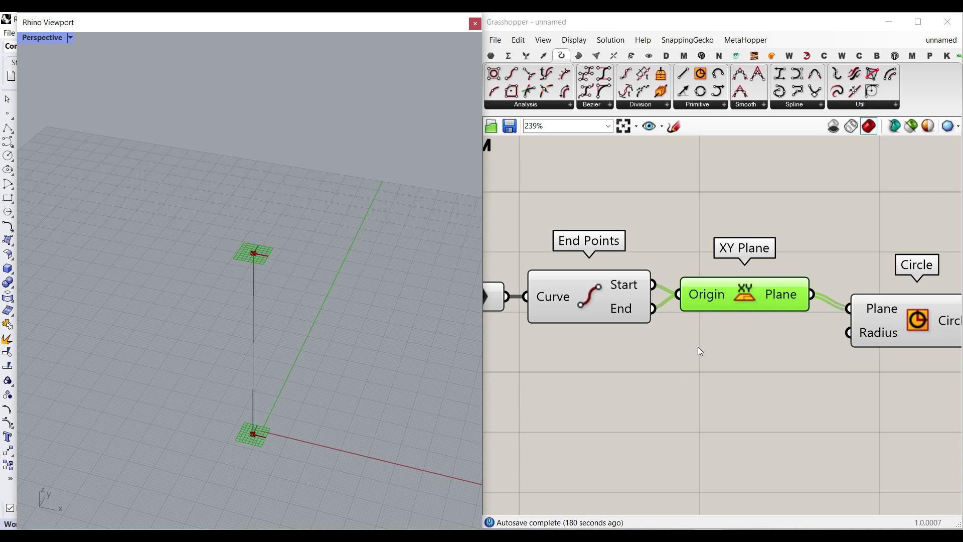
# Add a Gene Pool component below the XY Plane
pyautogui.click(492, 55)
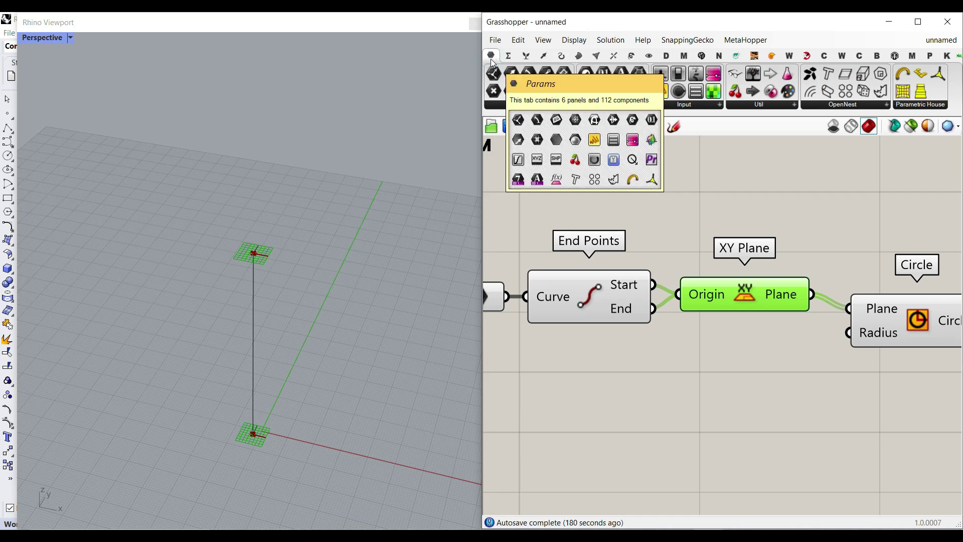
pyautogui.click(718, 106)
pyautogui.click(768, 105)
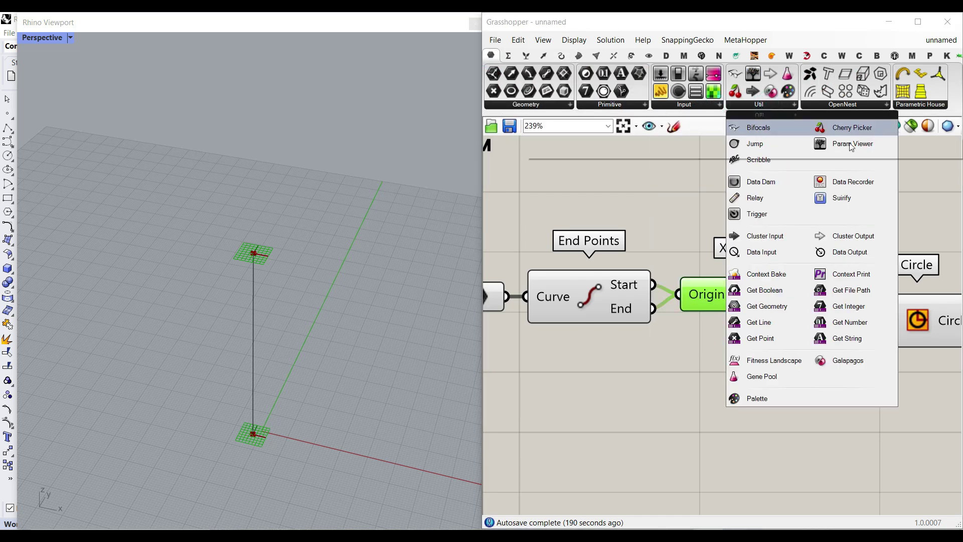
pyautogui.click(798, 377)
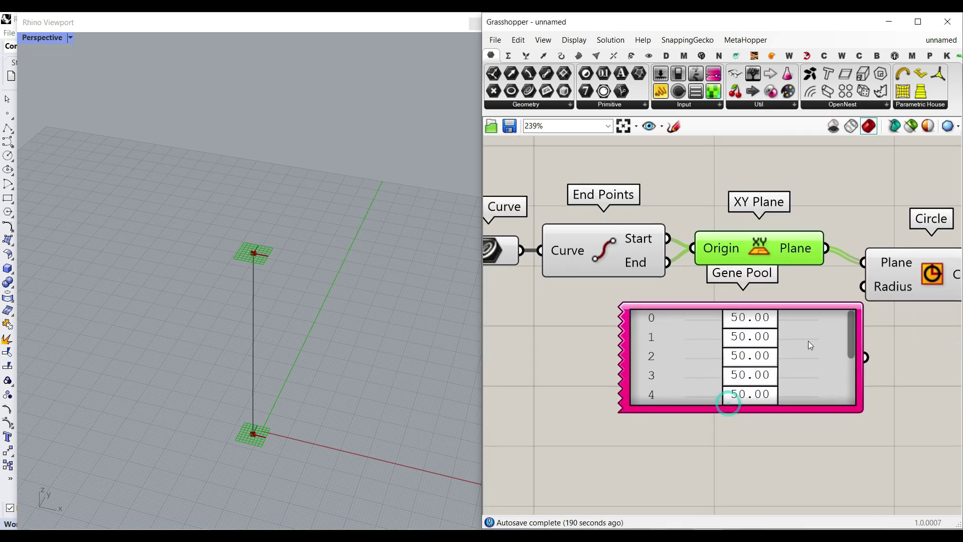
# Set the Gene Pool's gene count to 2 and raise its minimum so both genes equal 55.00
pyautogui.click(785, 367)
pyautogui.doubleClick(785, 368)
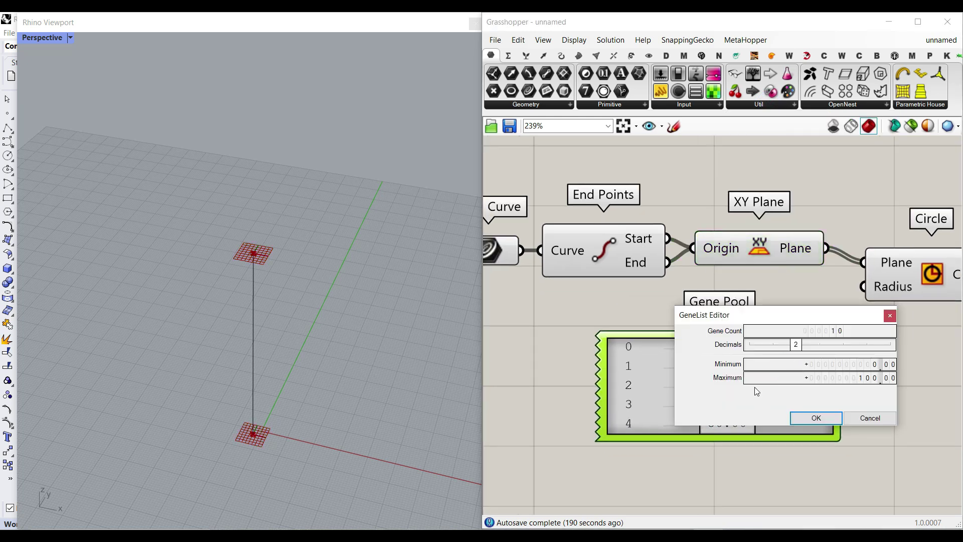
pyautogui.doubleClick(834, 327)
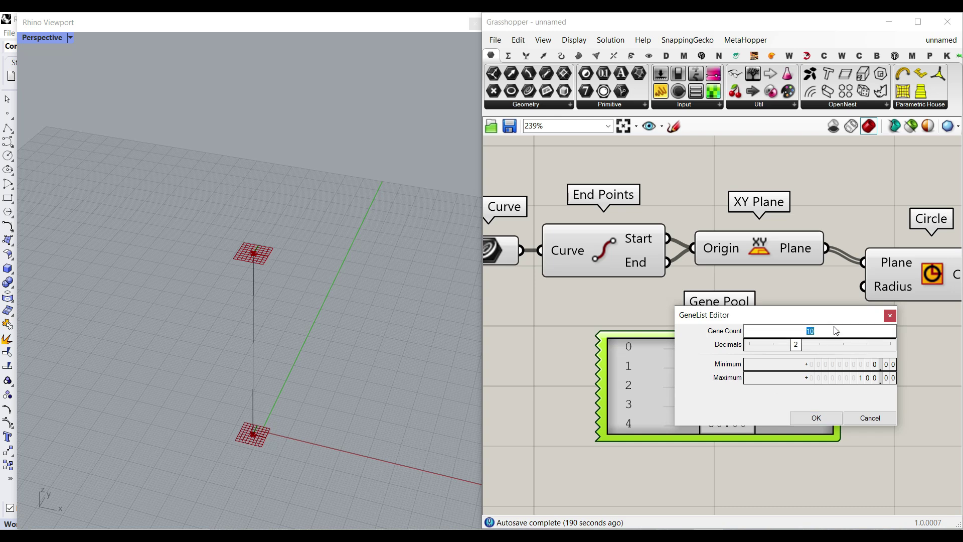
pyautogui.write('2')
pyautogui.click(879, 331)
pyautogui.doubleClick(863, 372)
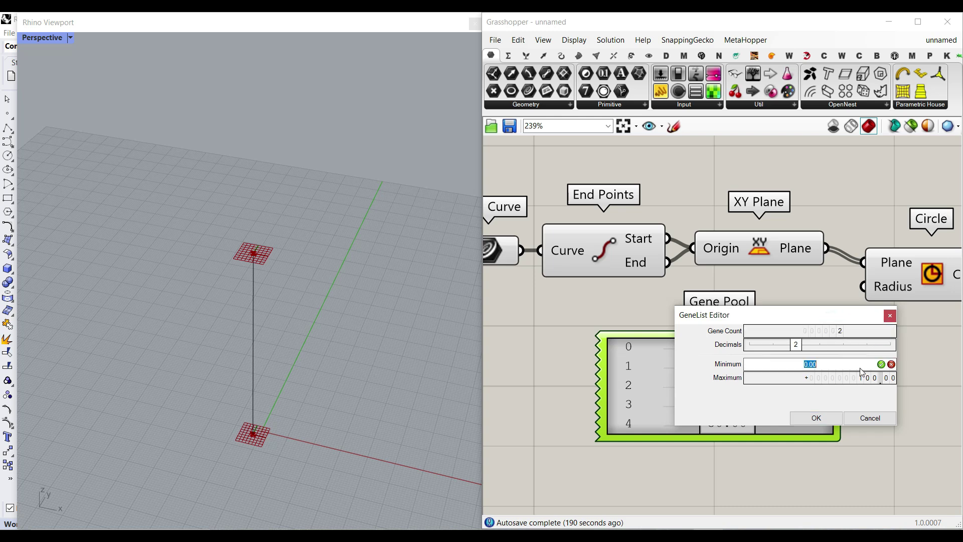
pyautogui.write('55')
pyautogui.click(817, 418)
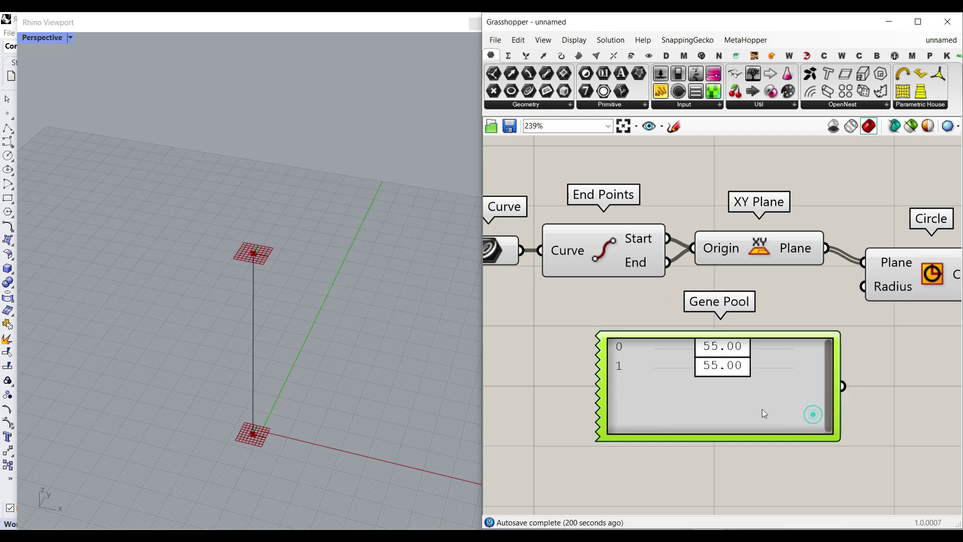
# Shorten the Gene Pool to fit its two genes and connect its output to the Circle's Radius input
pyautogui.click(752, 437)
pyautogui.moveTo(844, 358); pyautogui.dragTo(873, 296)
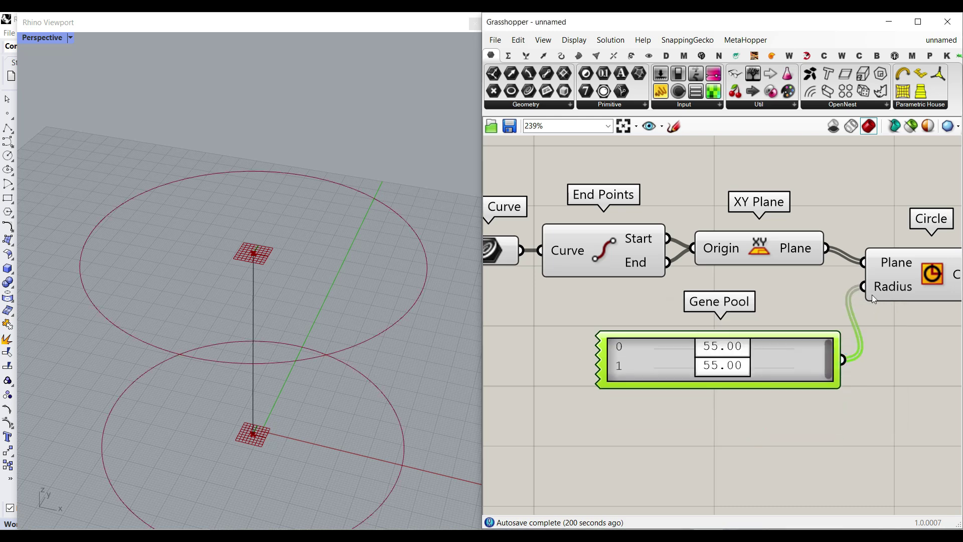
# Lengthen the vertical axis line in Rhino by moving its upper end point straight up
pyautogui.moveTo(307, 382); pyautogui.dragTo(268, 261, button='right')
pyautogui.click(240, 171)
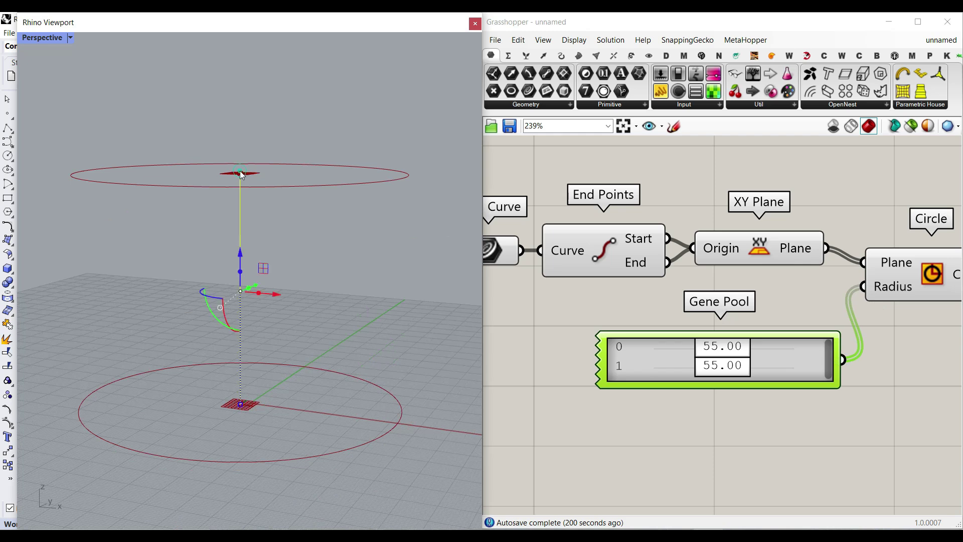
pyautogui.click(240, 173)
pyautogui.scroll(-7, 228, 271)
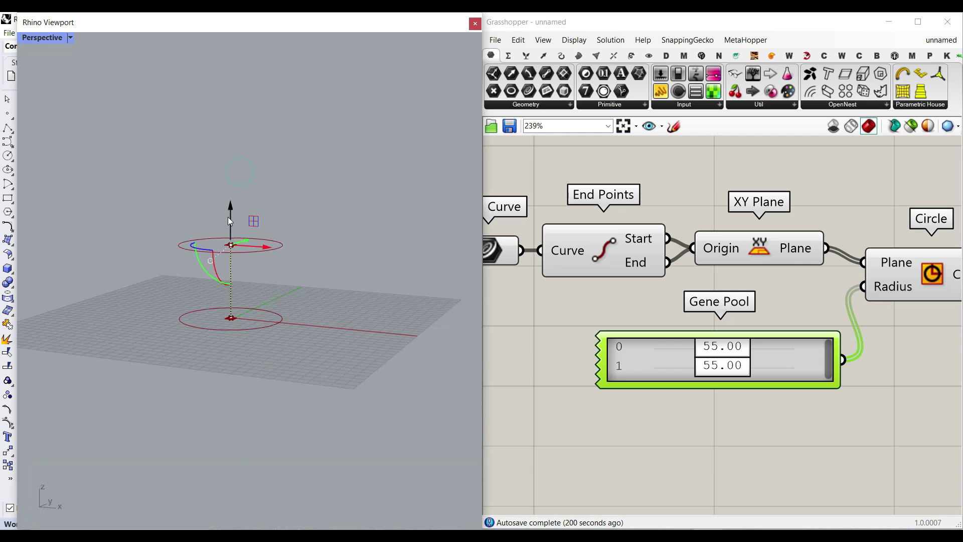
pyautogui.moveTo(229, 216); pyautogui.dragTo(230, 96)
pyautogui.click(313, 174)
pyautogui.moveTo(312, 175); pyautogui.dragTo(255, 245, button='right')
pyautogui.scroll(4, 254, 245)
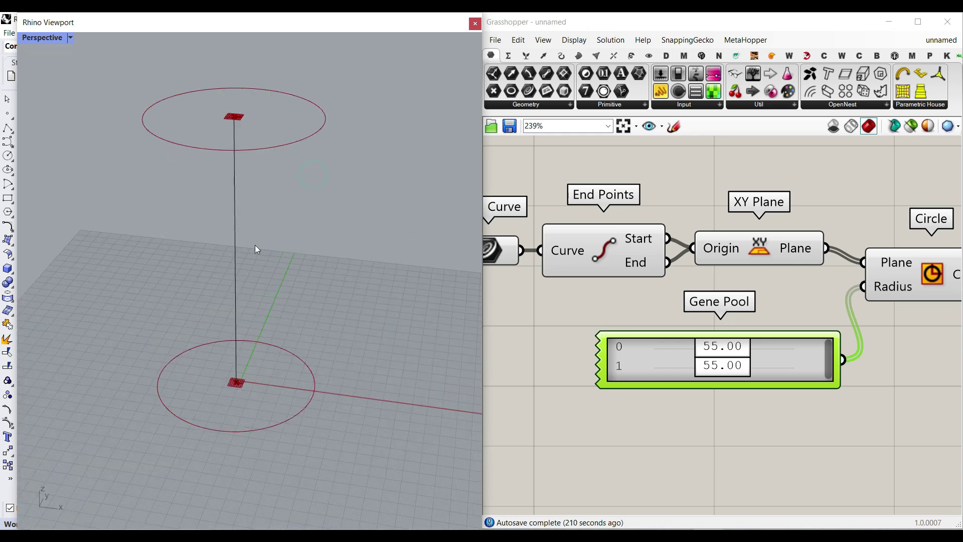
# Set gene 0 to 45.94 and gene 1 to 66.41, and space the Gene Pool and Circle away from XY Plane
pyautogui.moveTo(703, 362)
pyautogui.mouseDown()
pyautogui.moveTo(751, 351)
pyautogui.moveTo(709, 351)
pyautogui.moveTo(730, 365)
pyautogui.moveTo(721, 365)
pyautogui.mouseUp()
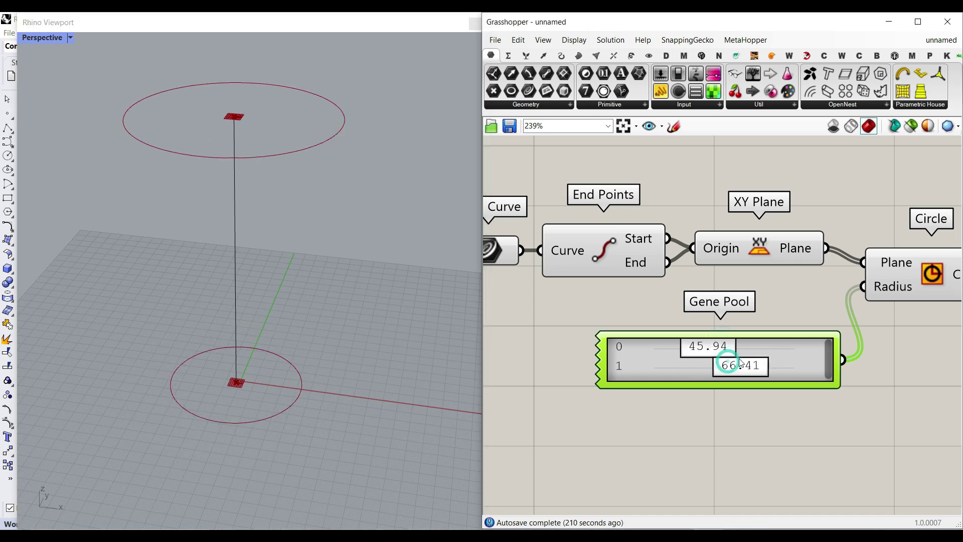
pyautogui.scroll(-4, 757, 310)
pyautogui.moveTo(863, 297); pyautogui.dragTo(735, 296, button='right')
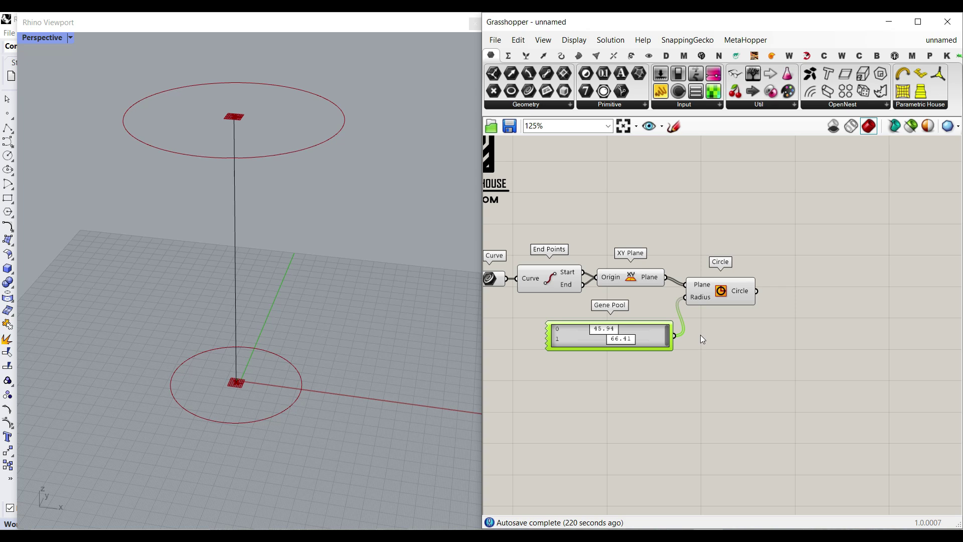
pyautogui.scroll(-1, 730, 308)
pyautogui.scroll(2, 725, 314)
pyautogui.moveTo(736, 362); pyautogui.dragTo(646, 296)
pyautogui.moveTo(729, 290); pyautogui.dragTo(853, 281)
pyautogui.click(751, 224)
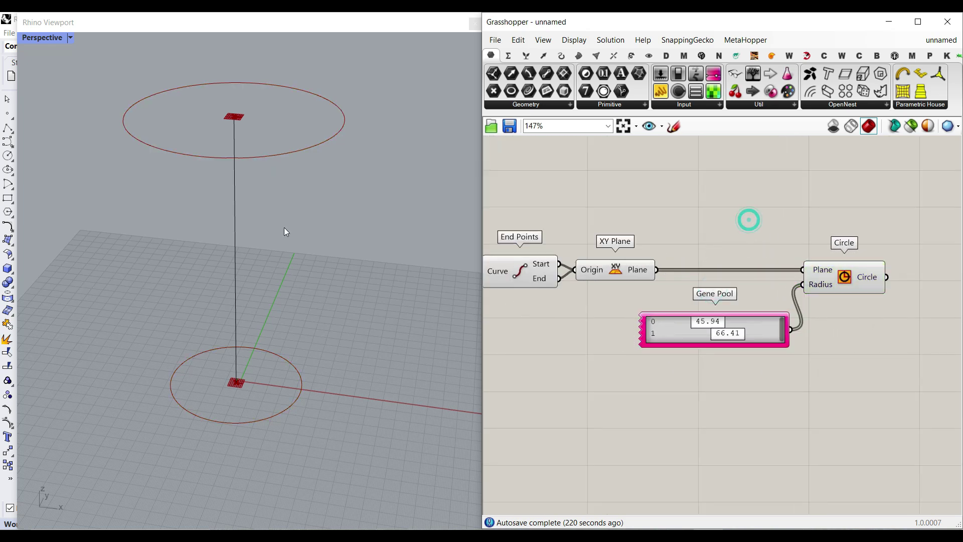
# Add a Divide Curve component beside the Circle and connect the Circle output to its Curve input
pyautogui.scroll(3, 216, 114)
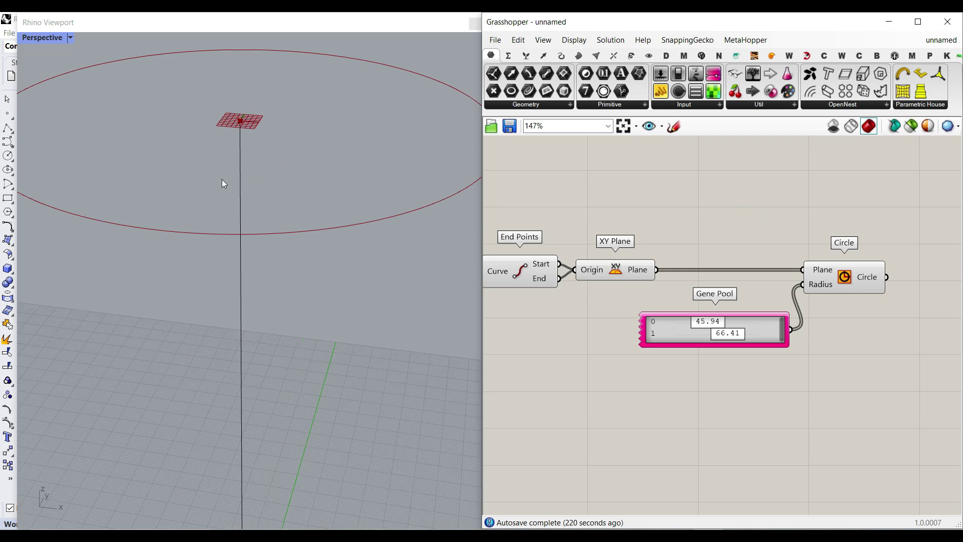
pyautogui.moveTo(881, 317); pyautogui.dragTo(767, 321, button='right')
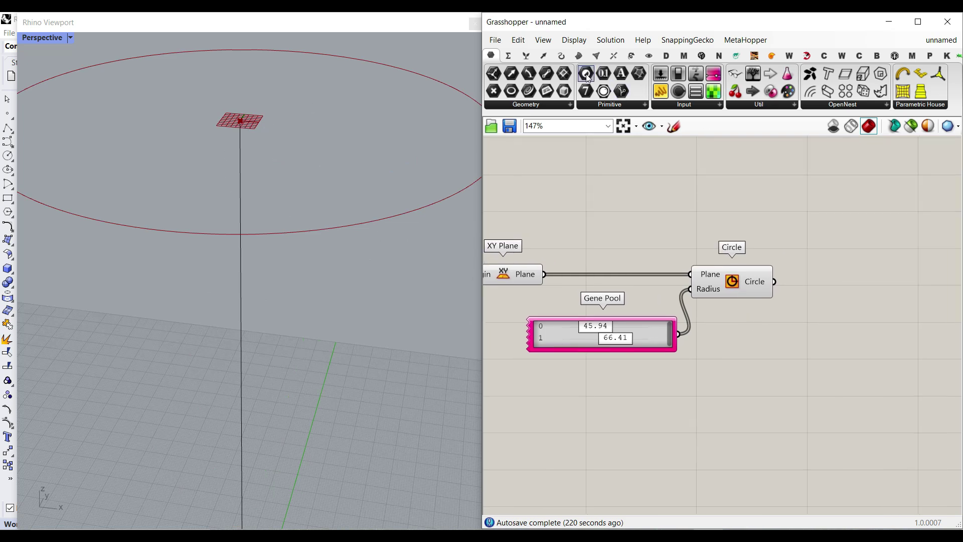
pyautogui.click(562, 57)
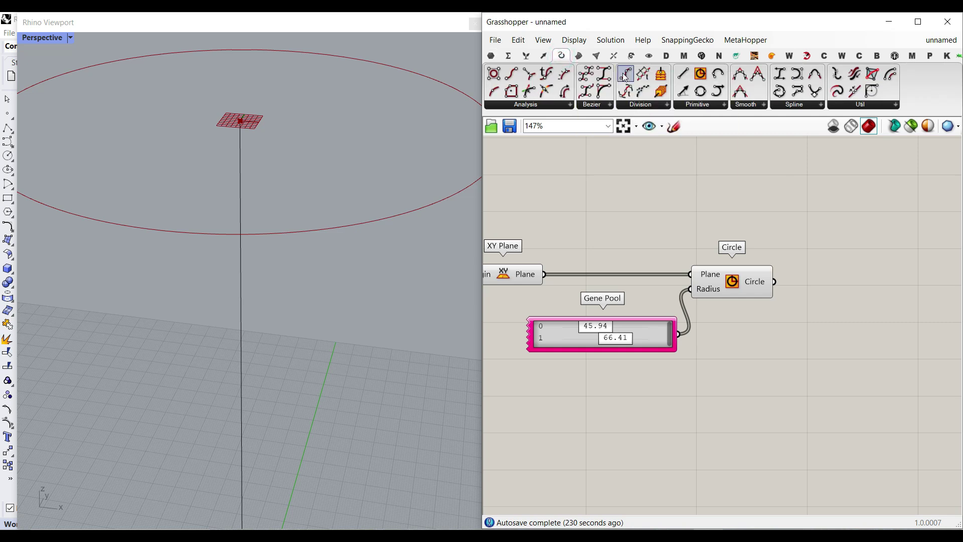
pyautogui.moveTo(625, 77); pyautogui.dragTo(853, 298)
pyautogui.scroll(1, 778, 283)
pyautogui.moveTo(774, 281); pyautogui.dragTo(806, 281)
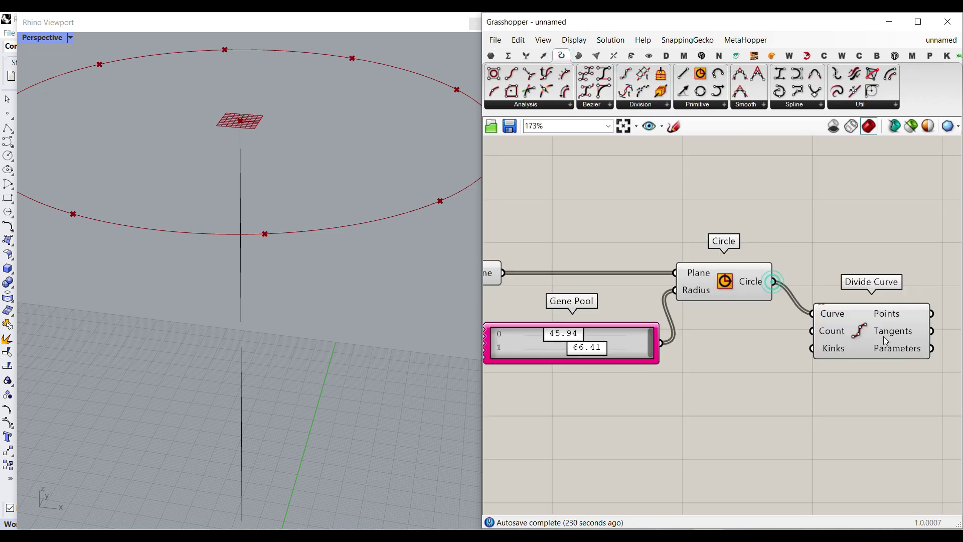
# Add a Number Slider set to 12 and connect it to the Divide Curve's Count input
pyautogui.doubleClick(701, 416)
pyautogui.write('12')
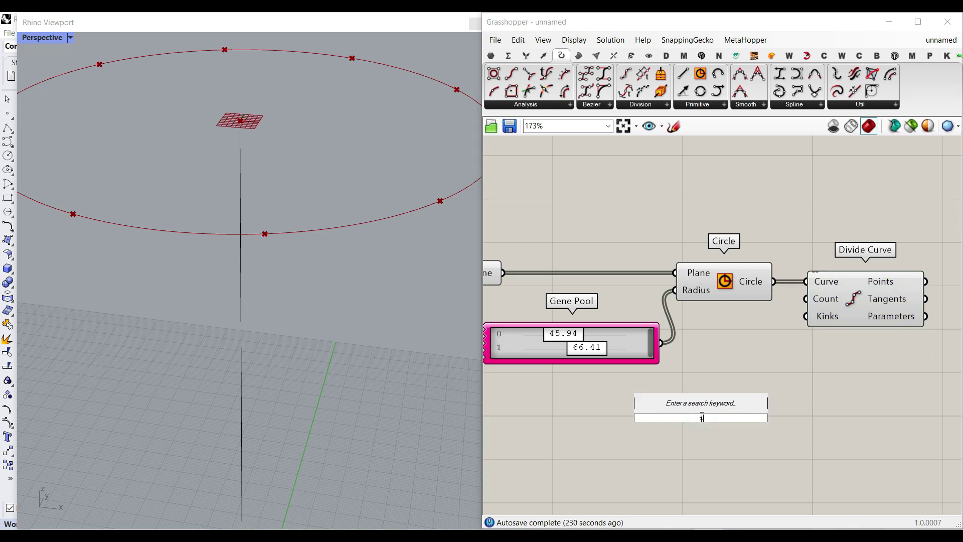
pyautogui.press('Return')
pyautogui.moveTo(790, 415); pyautogui.dragTo(806, 299)
pyautogui.scroll(-5, 289, 217)
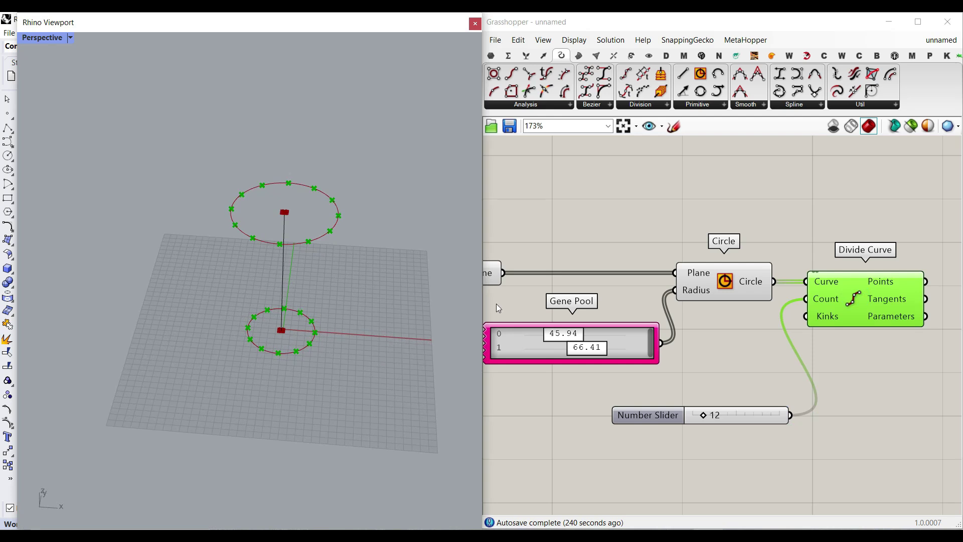
# Enable Simplify on the Points output of the Divide Curve component
pyautogui.moveTo(886, 279); pyautogui.dragTo(742, 232, button='right')
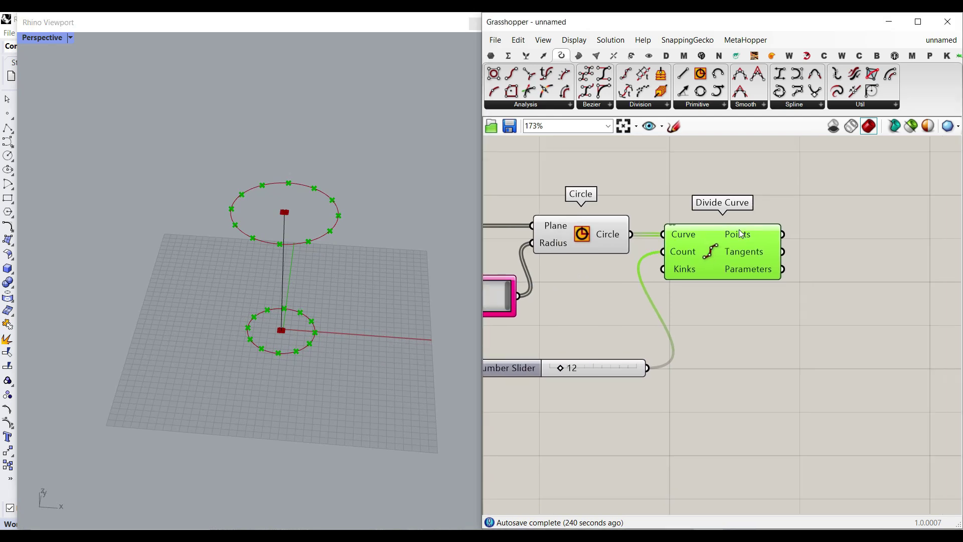
pyautogui.moveTo(739, 227)
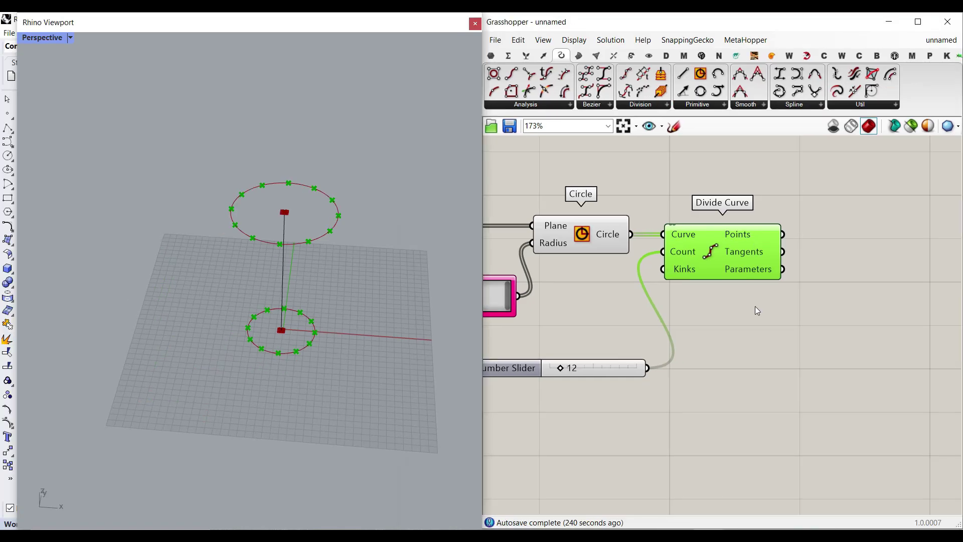
pyautogui.scroll(5, 757, 310)
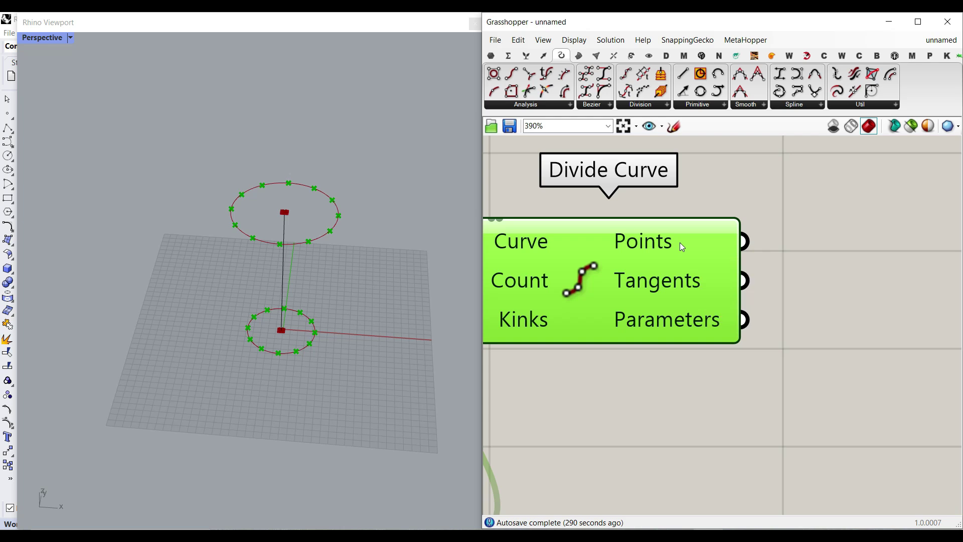
pyautogui.rightClick(682, 247)
pyautogui.click(722, 288)
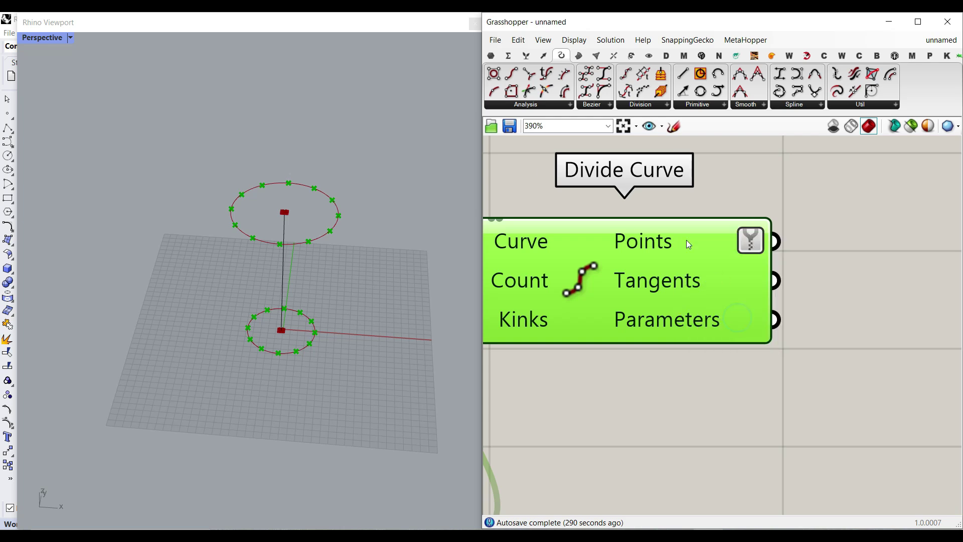
pyautogui.moveTo(686, 241); pyautogui.dragTo(606, 290, button='right')
# Add a Param Viewer beside the Divide Curve and connect the Points output to it
pyautogui.click(492, 56)
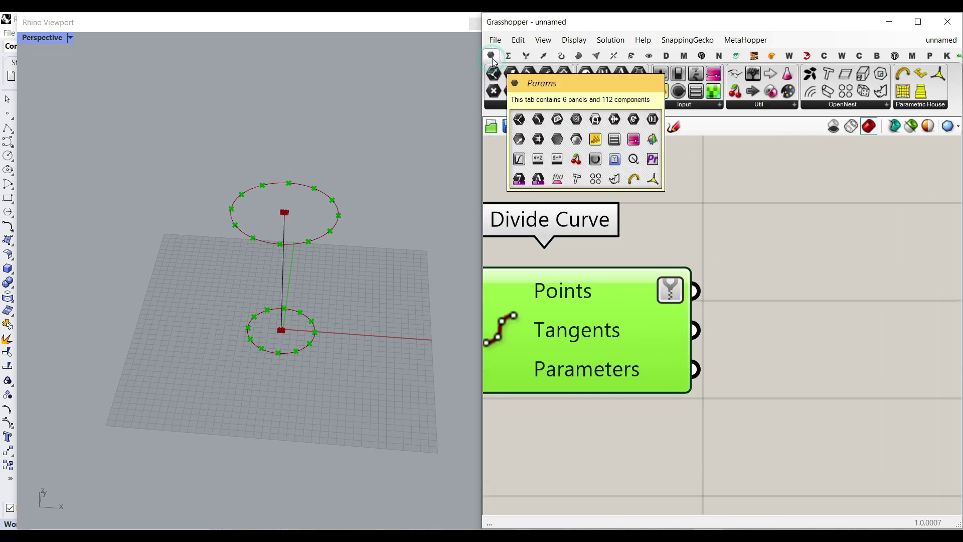
pyautogui.moveTo(753, 74); pyautogui.dragTo(822, 360)
pyautogui.scroll(-2, 793, 336)
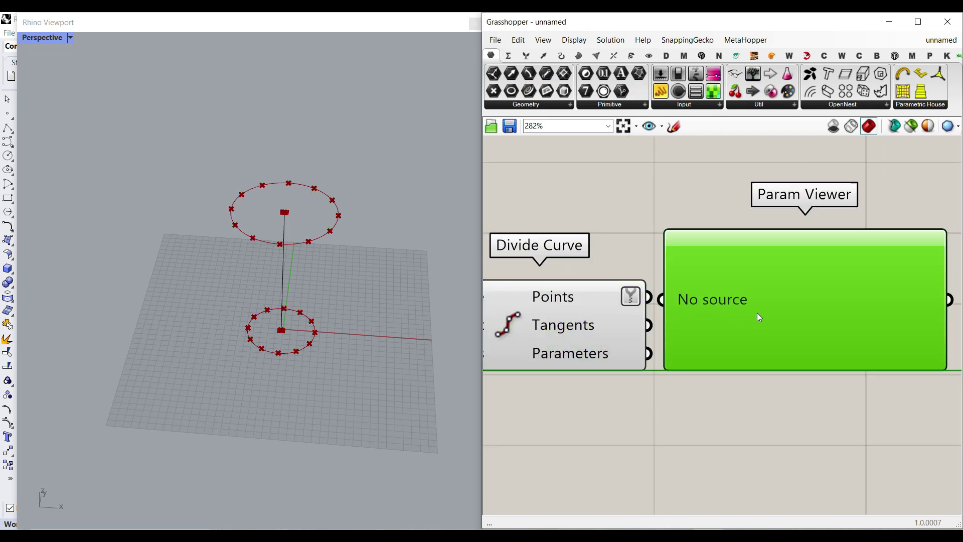
pyautogui.moveTo(649, 299); pyautogui.dragTo(665, 299)
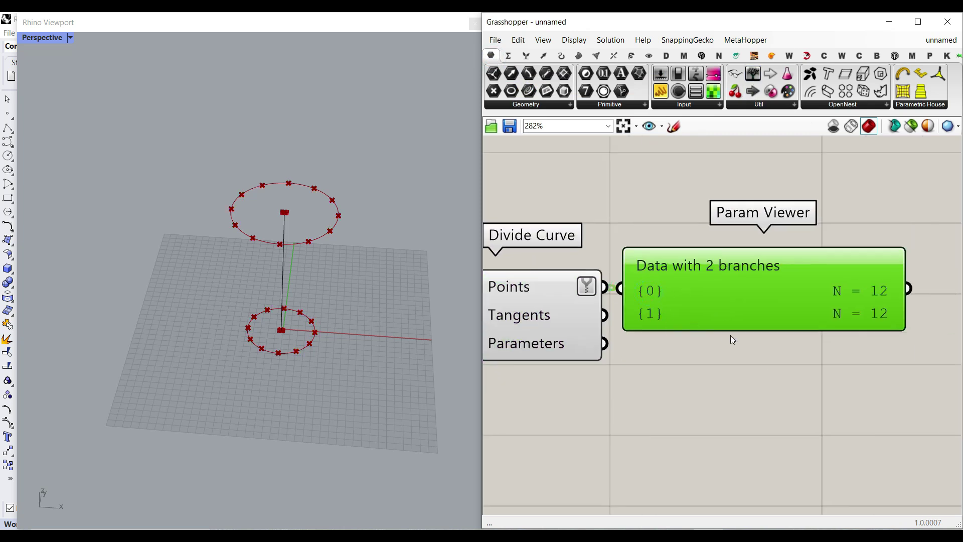
pyautogui.moveTo(703, 304); pyautogui.dragTo(751, 301)
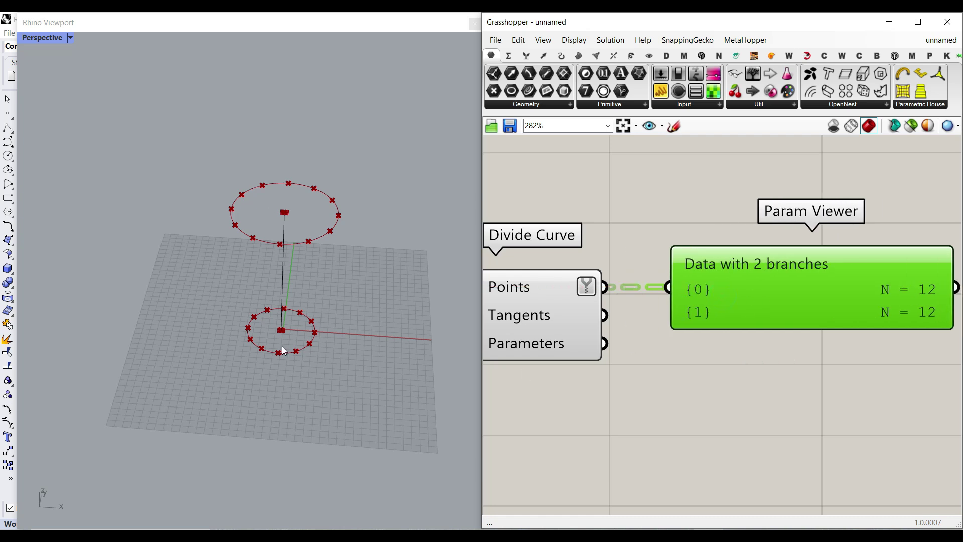
# Add a PolyLine component below the Param Viewer and connect the Divide Curve's Points output to its Vertices input
pyautogui.click(561, 56)
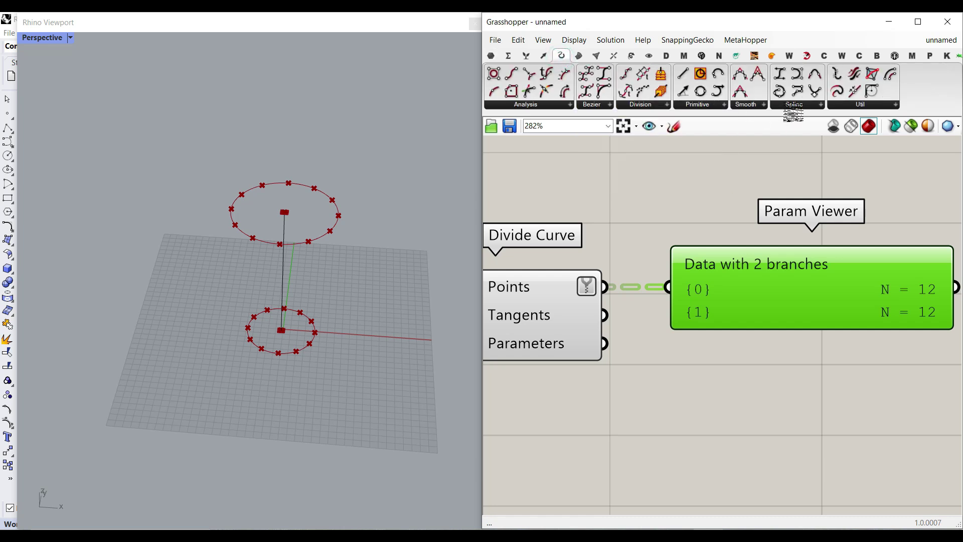
pyautogui.moveTo(798, 96); pyautogui.dragTo(885, 411)
pyautogui.moveTo(552, 276); pyautogui.dragTo(785, 401)
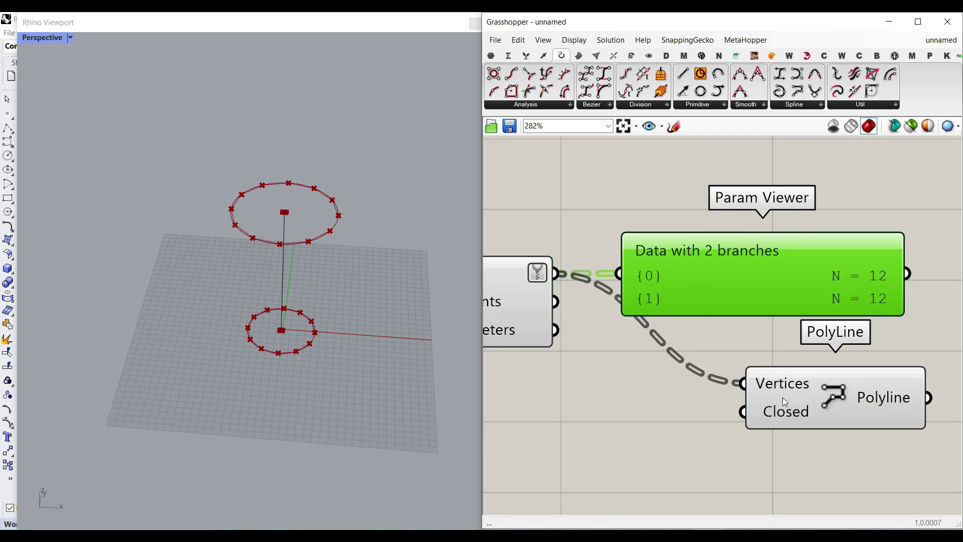
pyautogui.click(815, 412)
pyautogui.scroll(5, 307, 265)
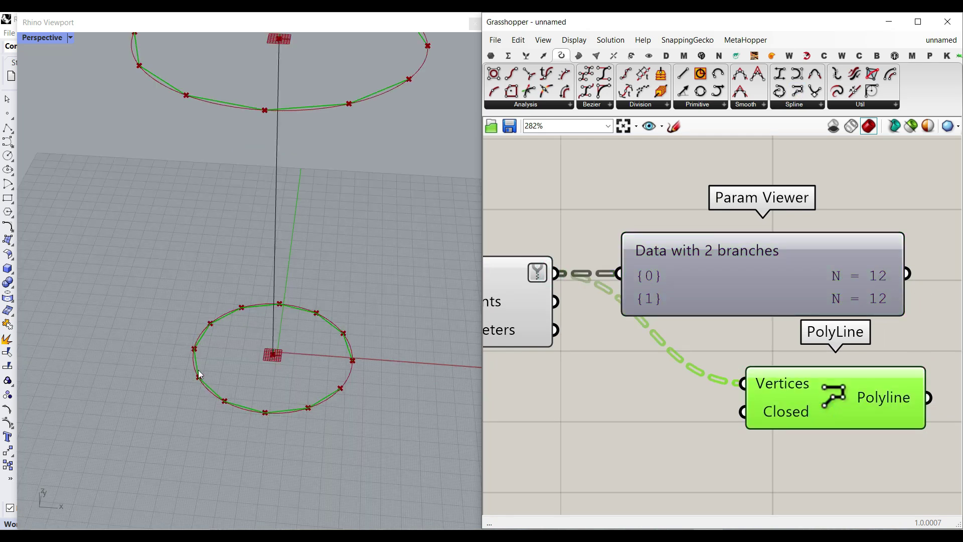
pyautogui.scroll(4, 360, 341)
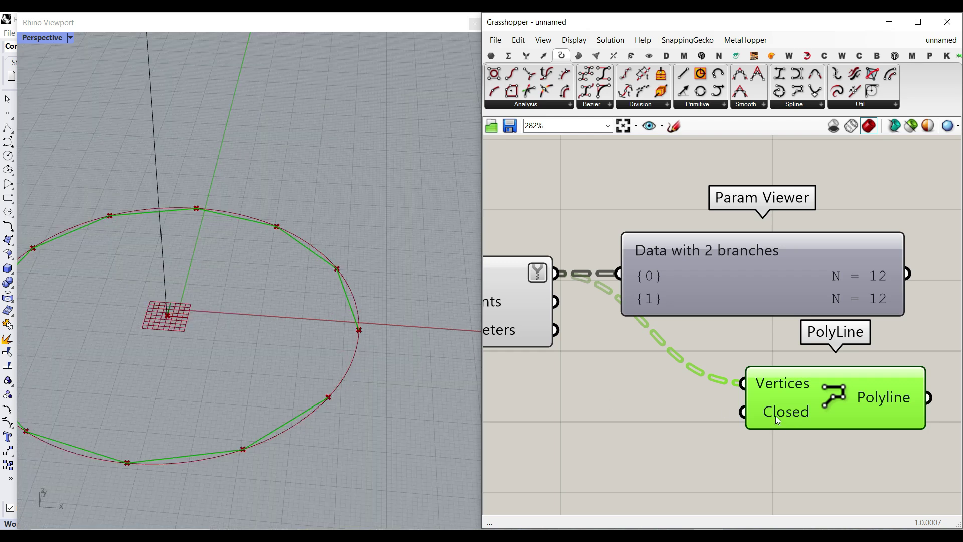
pyautogui.scroll(-8, 214, 304)
pyautogui.scroll(5, 191, 158)
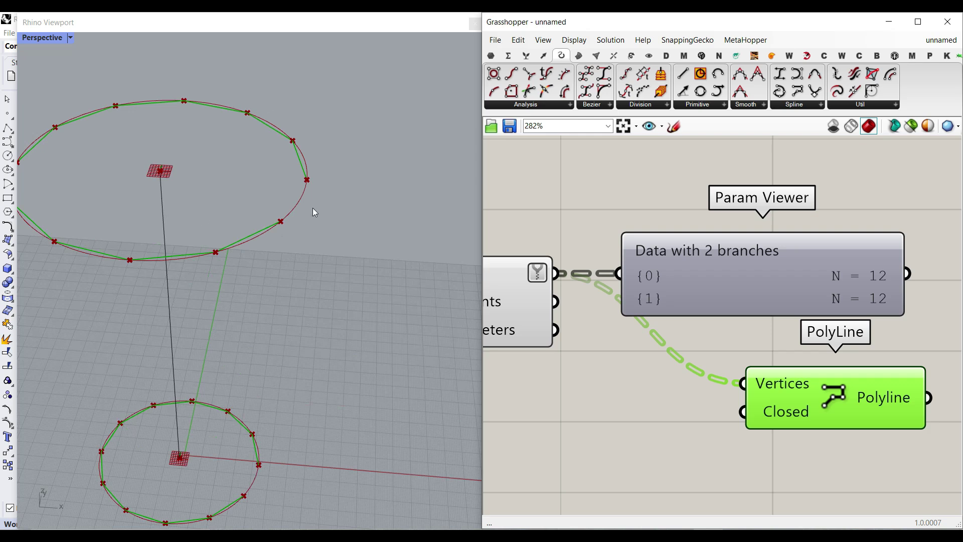
# Shift the Param Viewer and PolyLine to make room, and add a Flip Matrix component fed by the Divide Curve's Points output
pyautogui.moveTo(859, 445); pyautogui.dragTo(717, 266)
pyautogui.moveTo(696, 282); pyautogui.dragTo(800, 265)
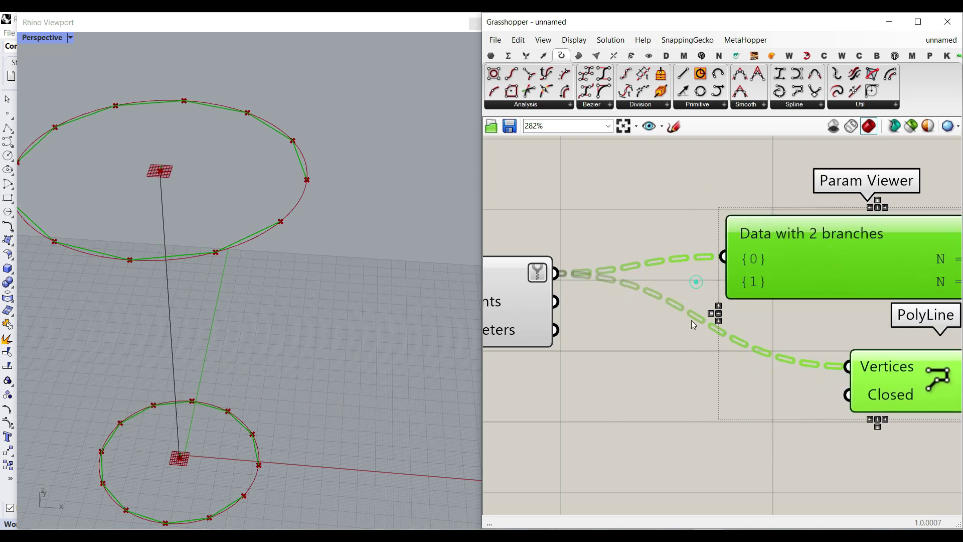
pyautogui.doubleClick(654, 388)
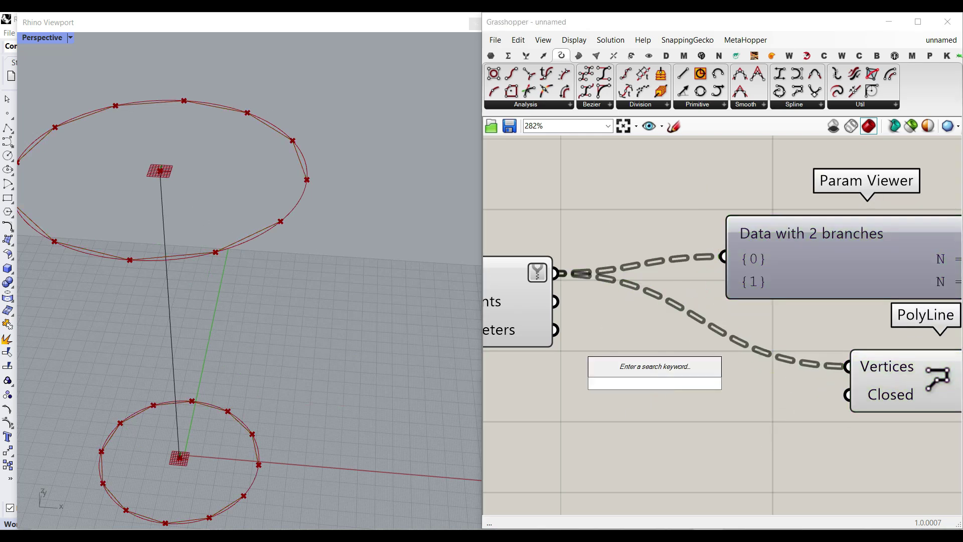
pyautogui.write('flip')
pyautogui.click(626, 337)
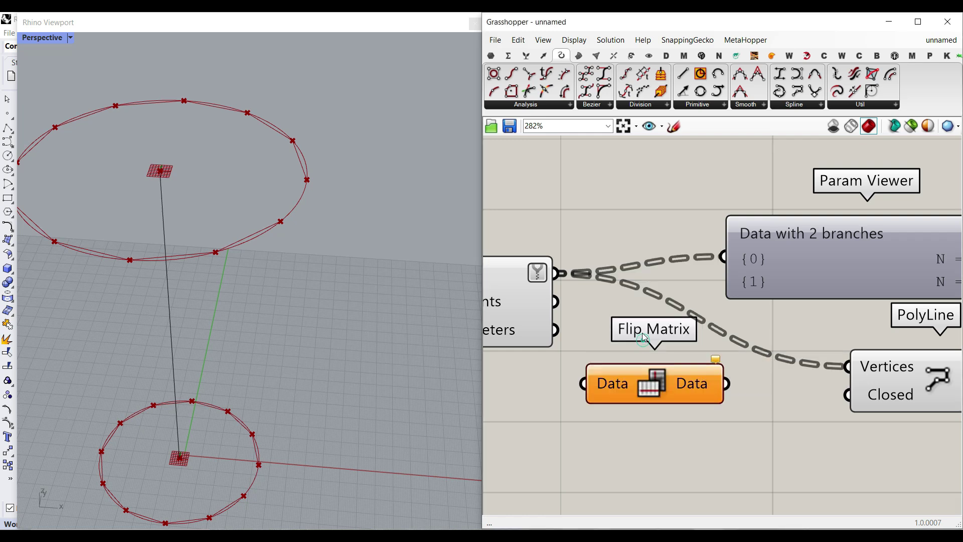
pyautogui.moveTo(556, 274); pyautogui.dragTo(652, 310)
# Space the Param Viewer, PolyLine and Flip Matrix apart and connect the Flip Matrix output to the Param Viewer
pyautogui.moveTo(745, 335); pyautogui.dragTo(617, 338, button='right')
pyautogui.scroll(-2, 616, 338)
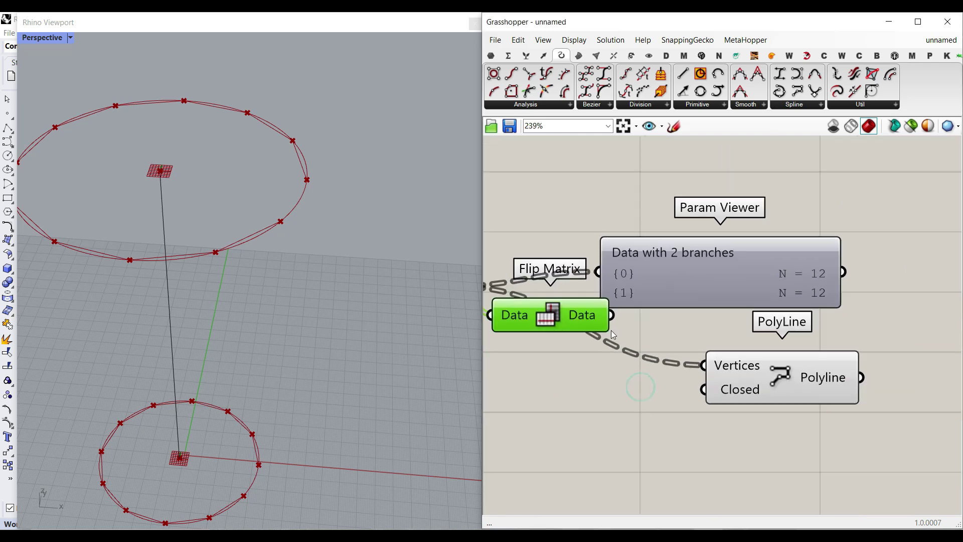
pyautogui.moveTo(775, 420); pyautogui.dragTo(572, 257)
pyautogui.moveTo(676, 267); pyautogui.dragTo(743, 276)
pyautogui.click(649, 227)
pyautogui.moveTo(625, 331); pyautogui.dragTo(667, 292)
pyautogui.click(640, 403)
pyautogui.moveTo(749, 308); pyautogui.dragTo(790, 240)
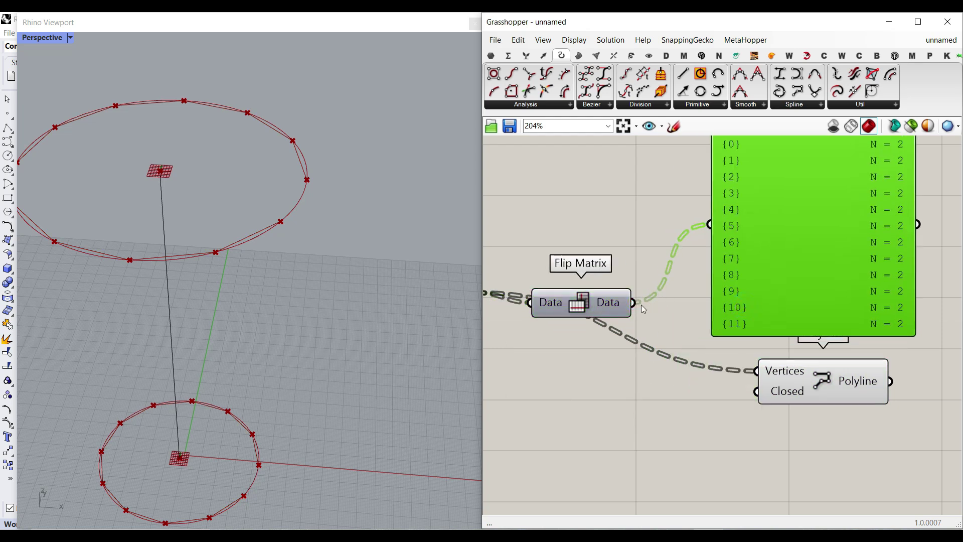
# Replace the PolyLine's Vertices source with the Flip Matrix's Data output
pyautogui.moveTo(633, 303); pyautogui.dragTo(756, 371)
pyautogui.moveTo(858, 210); pyautogui.dragTo(804, 266, button='right')
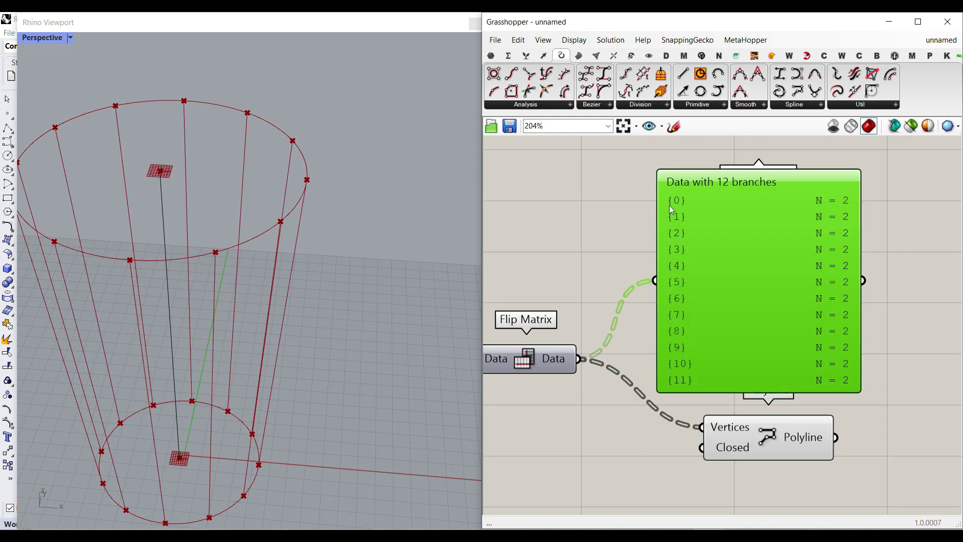
pyautogui.moveTo(504, 366); pyautogui.dragTo(630, 359, button='right')
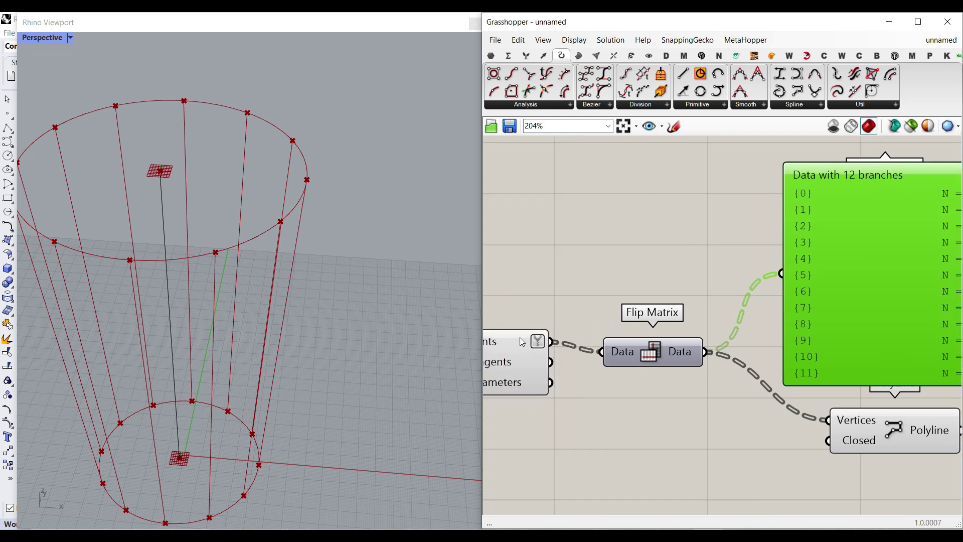
pyautogui.moveTo(521, 339)
pyautogui.moveTo(785, 289); pyautogui.dragTo(676, 288, button='right')
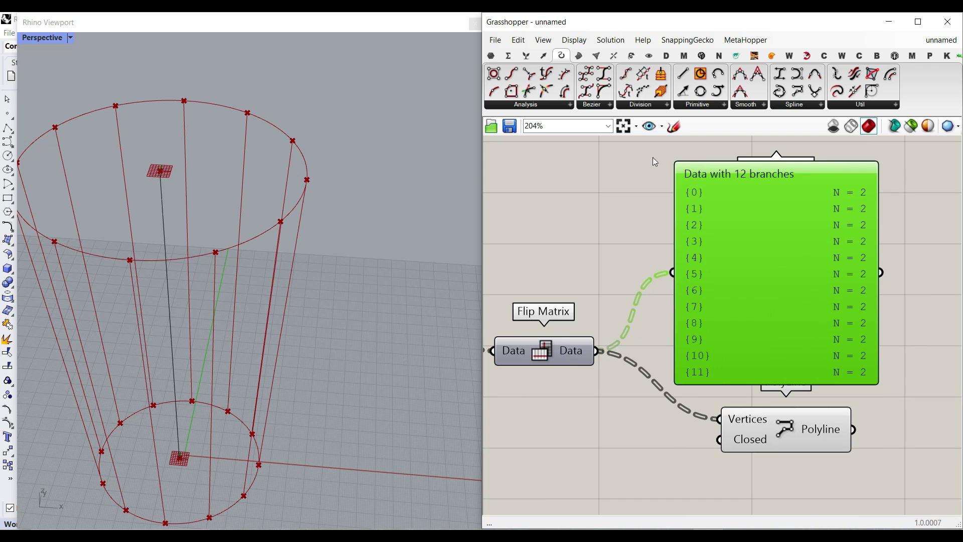
# Add a Point List component fed by the Flip Matrix output and bake its index labels into Rhino
pyautogui.click(650, 56)
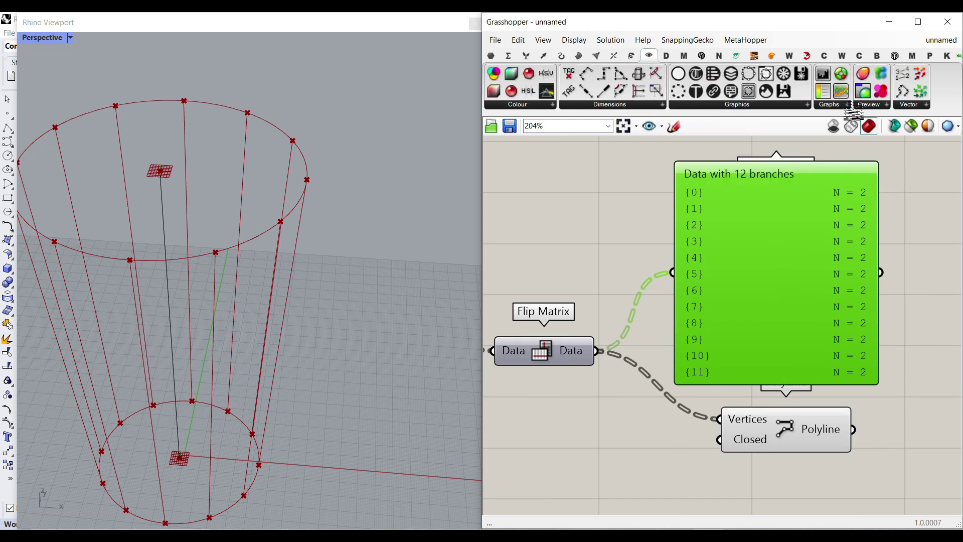
pyautogui.moveTo(903, 73); pyautogui.dragTo(640, 261)
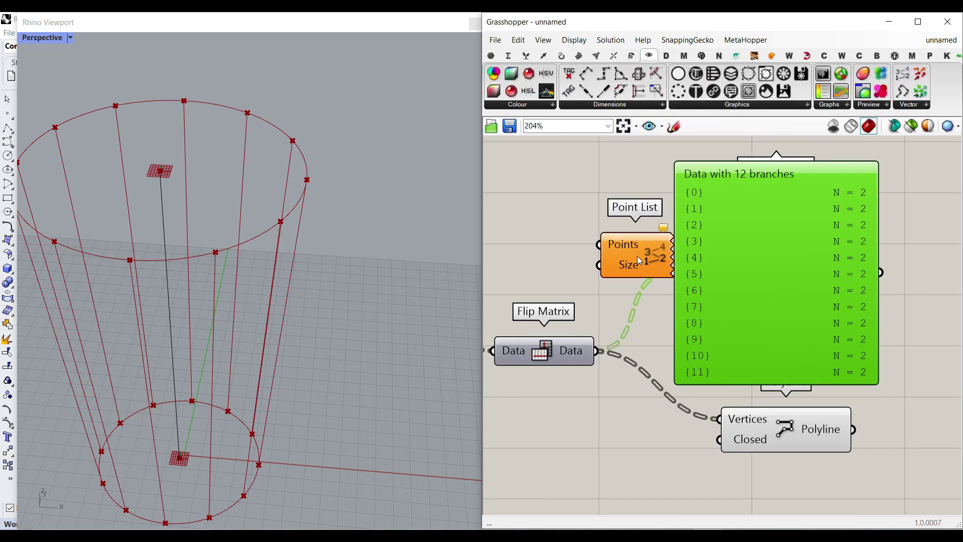
pyautogui.moveTo(598, 351); pyautogui.dragTo(600, 245)
pyautogui.rightClick(663, 252)
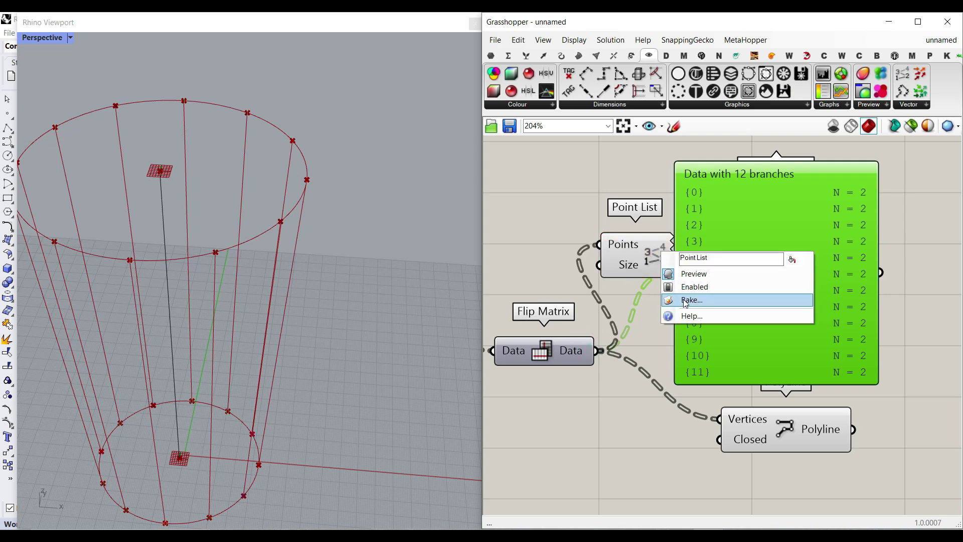
pyautogui.click(685, 300)
pyautogui.click(685, 422)
# Examine how the baked index labels pair the points of both circles in Rhino, and undo the bake
pyautogui.scroll(-3, 210, 360)
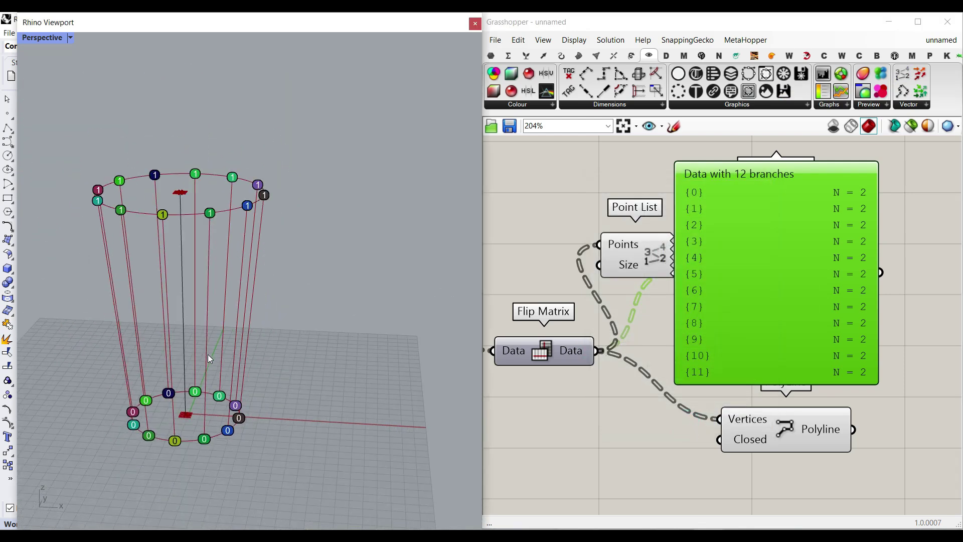
pyautogui.moveTo(210, 359); pyautogui.dragTo(192, 445, button='right')
pyautogui.click(186, 444)
pyautogui.click(188, 240)
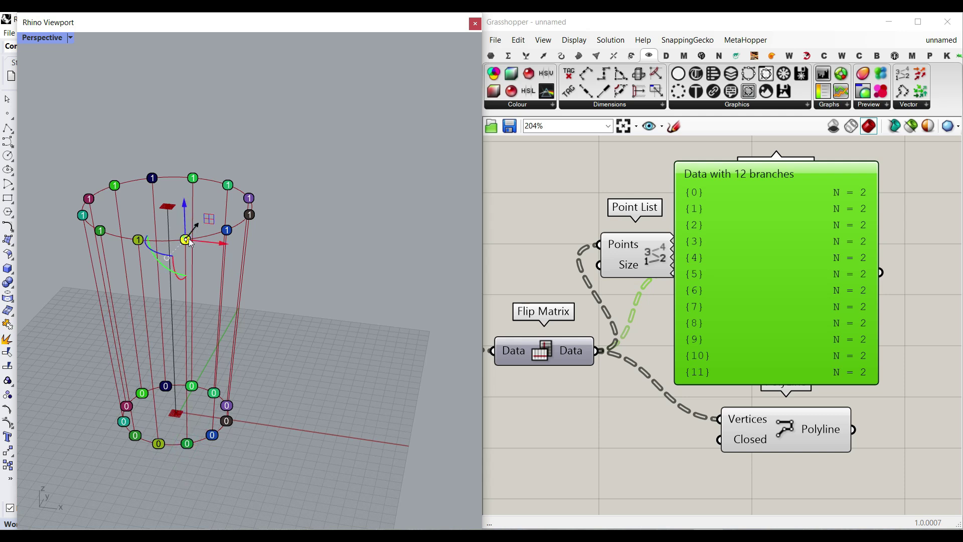
pyautogui.moveTo(258, 397); pyautogui.dragTo(230, 411, button='right')
pyautogui.click(183, 429)
pyautogui.click(187, 244)
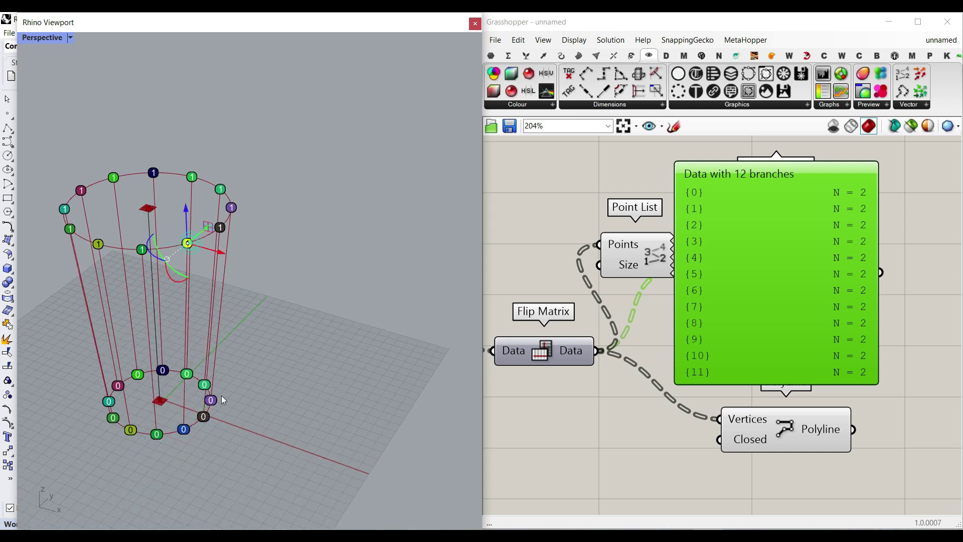
pyautogui.click(305, 322)
pyautogui.hotkey('ctrl', 'z')
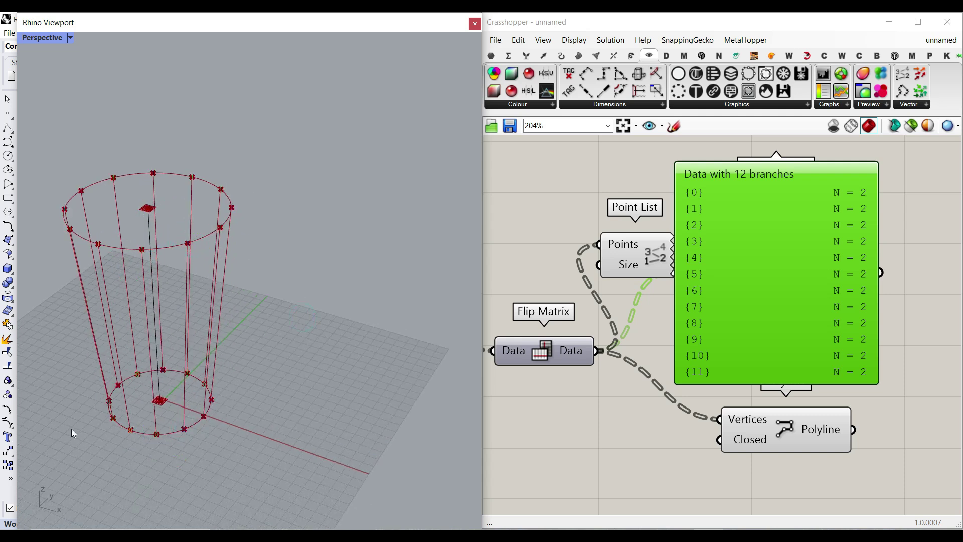
# Feed the Point List from the Divide Curve's Points output, move it above the Flip Matrix and bake its index labels
pyautogui.moveTo(558, 270); pyautogui.dragTo(626, 267, button='right')
pyautogui.moveTo(512, 337); pyautogui.dragTo(668, 241)
pyautogui.moveTo(685, 248); pyautogui.dragTo(609, 238)
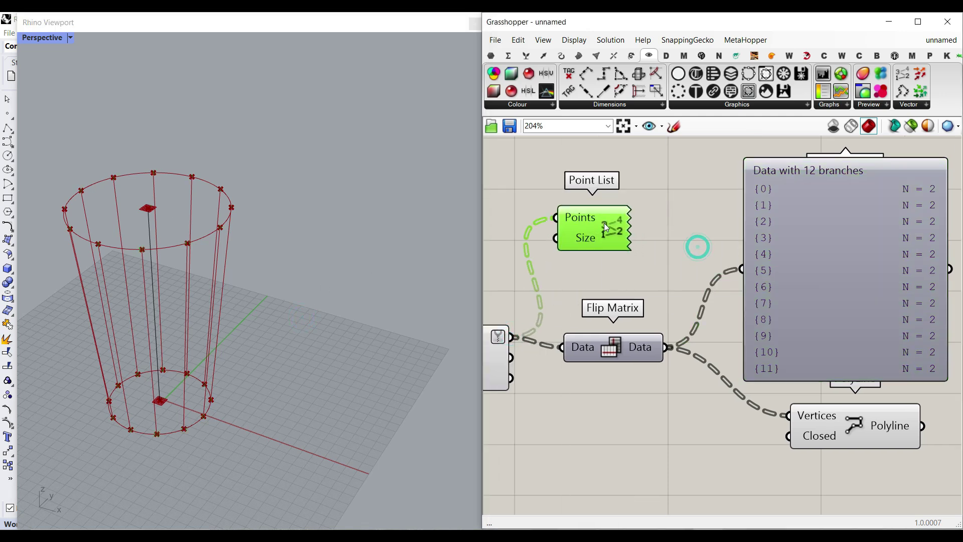
pyautogui.rightClick(605, 225)
pyautogui.click(625, 270)
pyautogui.click(635, 385)
# Check the baked point numbering on both circles, and remove the labels together with the Point List component
pyautogui.scroll(4, 232, 250)
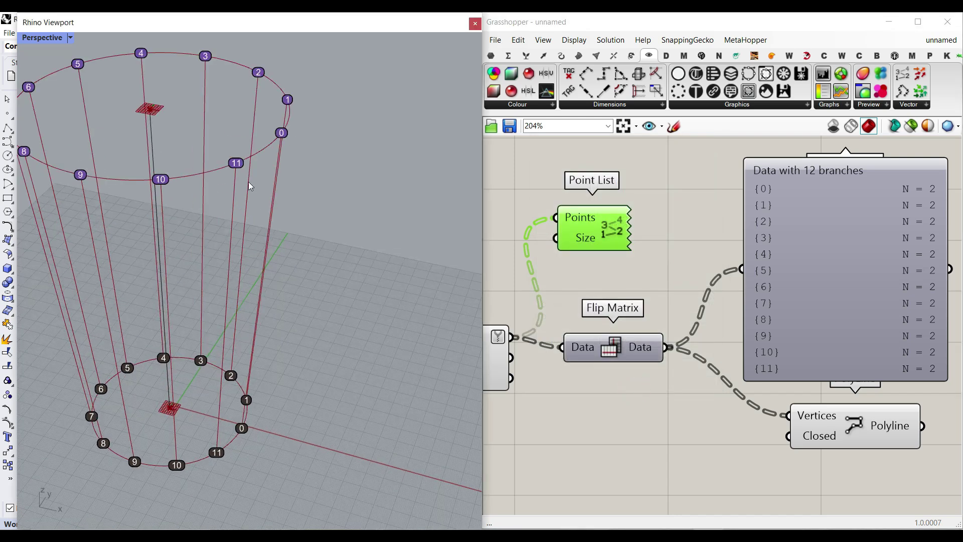
pyautogui.scroll(-4, 301, 414)
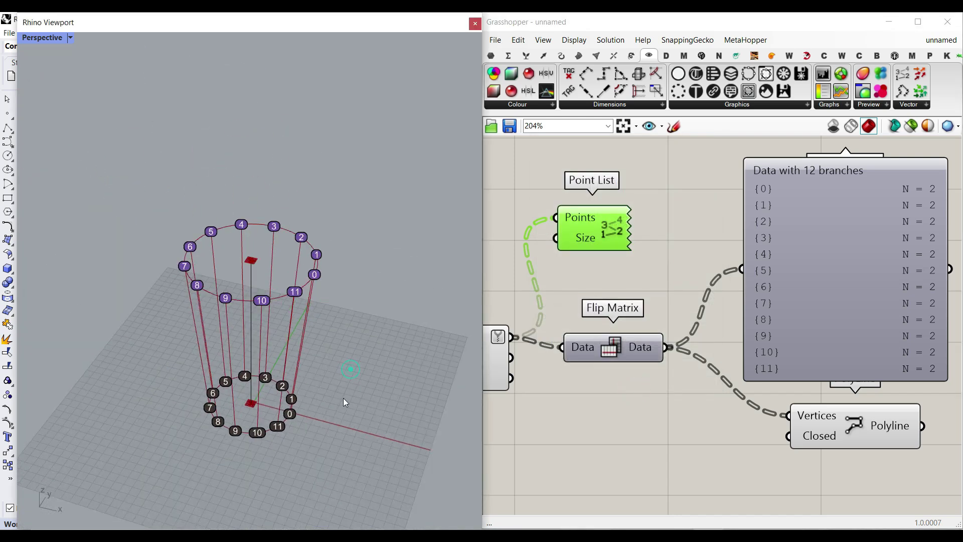
pyautogui.click(356, 354)
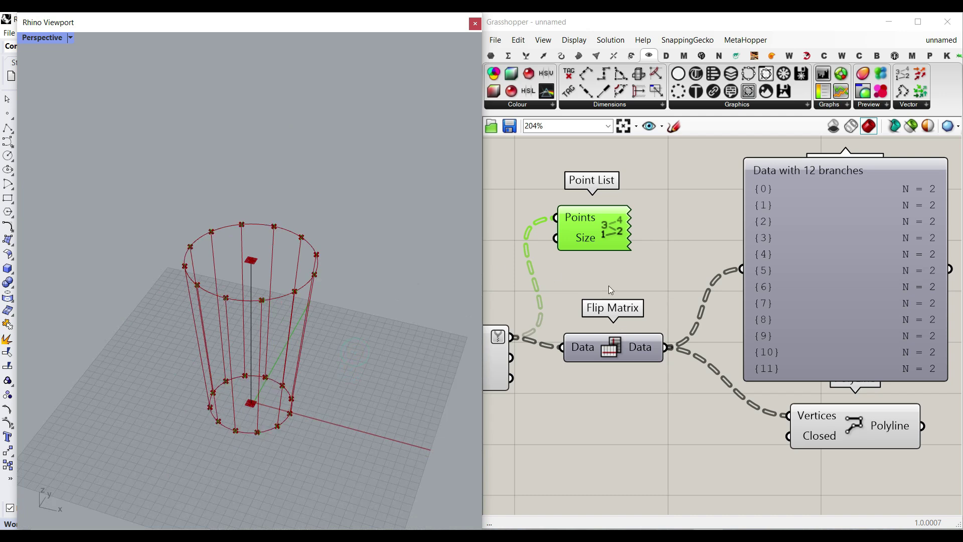
pyautogui.click(590, 239)
pyautogui.press('Delete')
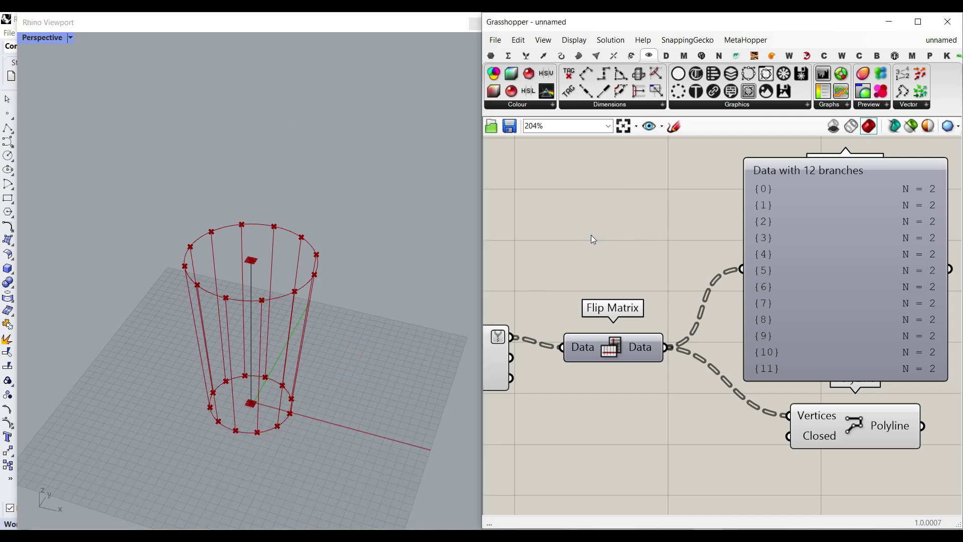
# Examine the straight connecting lines and the XY planes at both ends of the tower
pyautogui.moveTo(281, 384); pyautogui.dragTo(261, 372, button='right')
pyautogui.scroll(2, 229, 319)
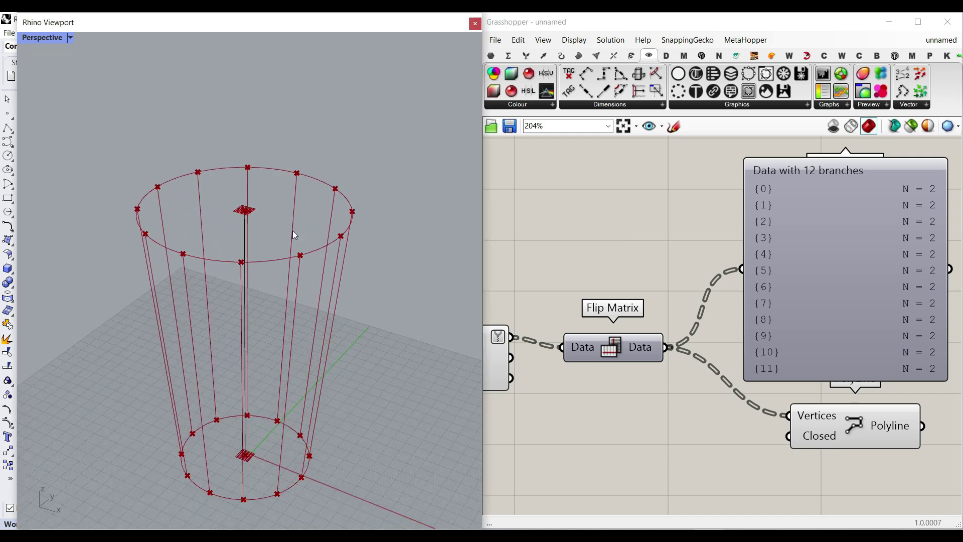
pyautogui.scroll(-2, 680, 350)
pyautogui.moveTo(568, 347); pyautogui.dragTo(824, 353, button='right')
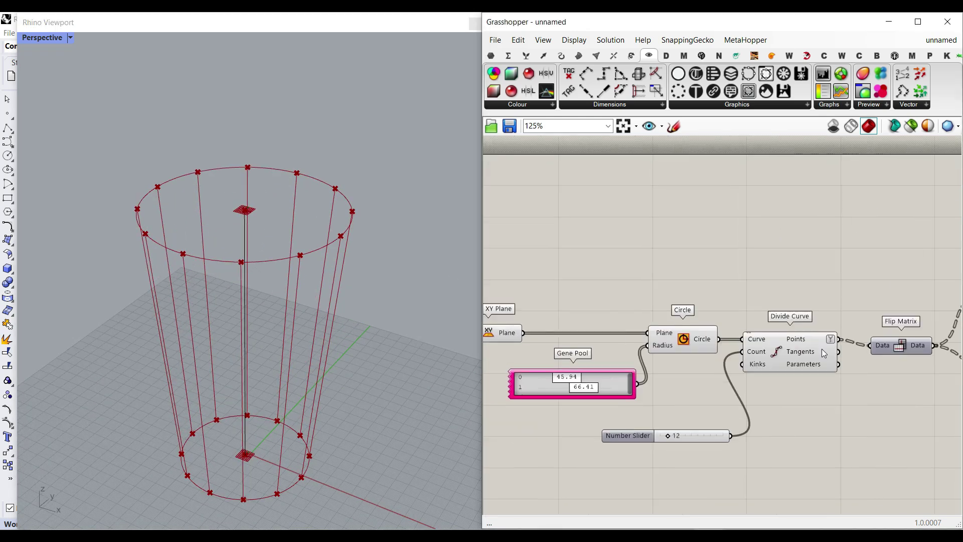
pyautogui.moveTo(552, 334); pyautogui.dragTo(675, 337, button='right')
pyautogui.scroll(3, 627, 336)
pyautogui.click(611, 338)
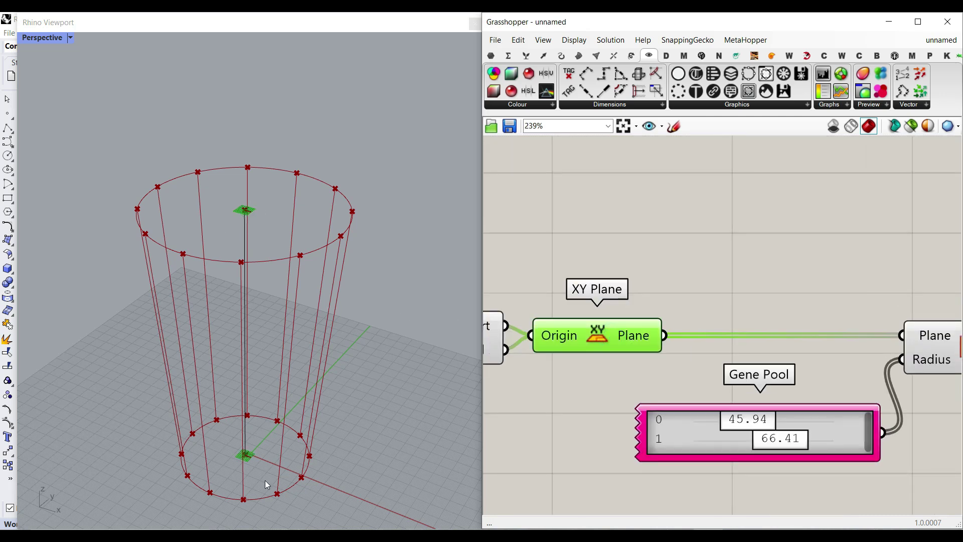
pyautogui.scroll(-5, 715, 349)
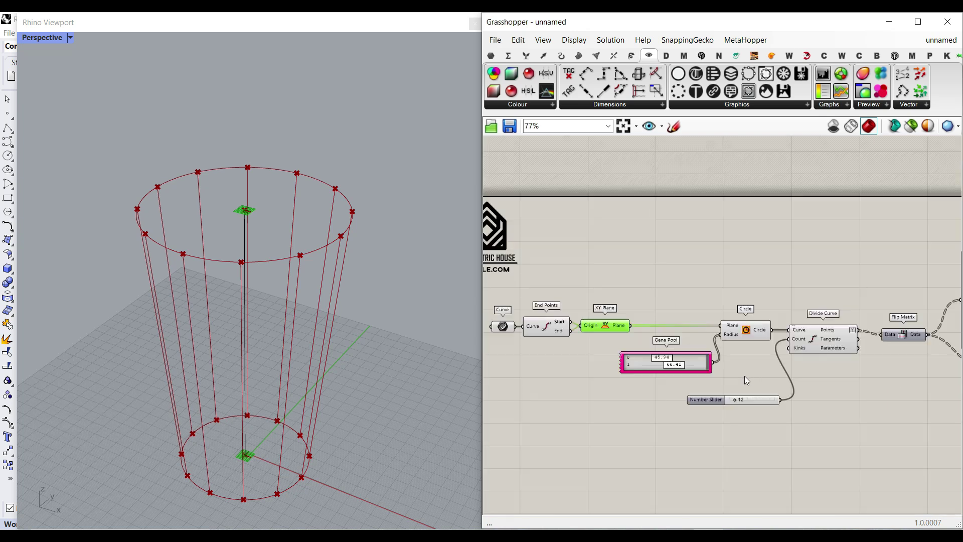
# Move the Circle, Gene Pool and downstream components away from the XY Plane to make room for another component
pyautogui.moveTo(942, 433); pyautogui.dragTo(685, 321)
pyautogui.moveTo(808, 337); pyautogui.dragTo(701, 319, button='right')
pyautogui.moveTo(825, 317); pyautogui.dragTo(880, 317)
pyautogui.scroll(3, 569, 333)
pyautogui.moveTo(568, 333); pyautogui.dragTo(614, 358, button='right')
pyautogui.click(618, 354)
pyautogui.scroll(3, 619, 354)
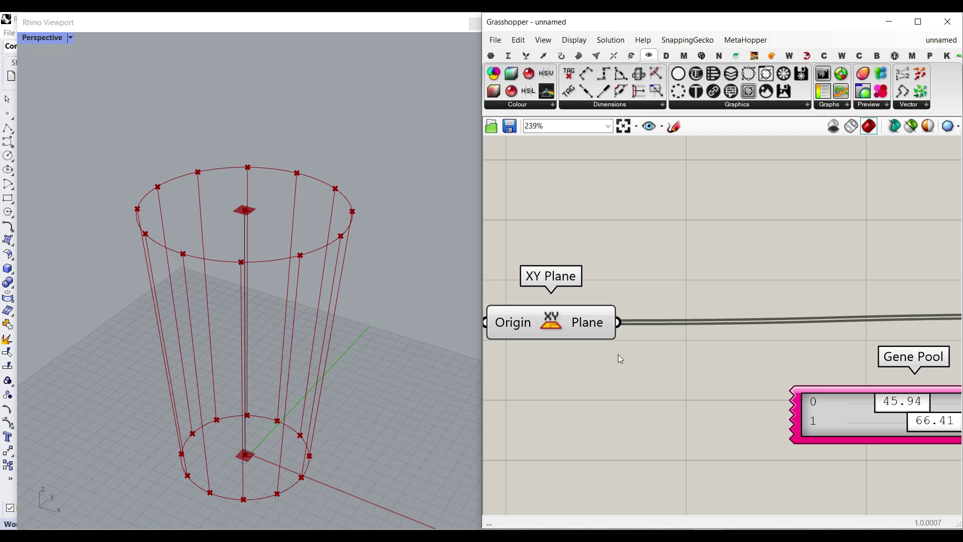
# Insert a Rotate Plane component between the XY Plane output and the Circle's Plane input
pyautogui.click(544, 55)
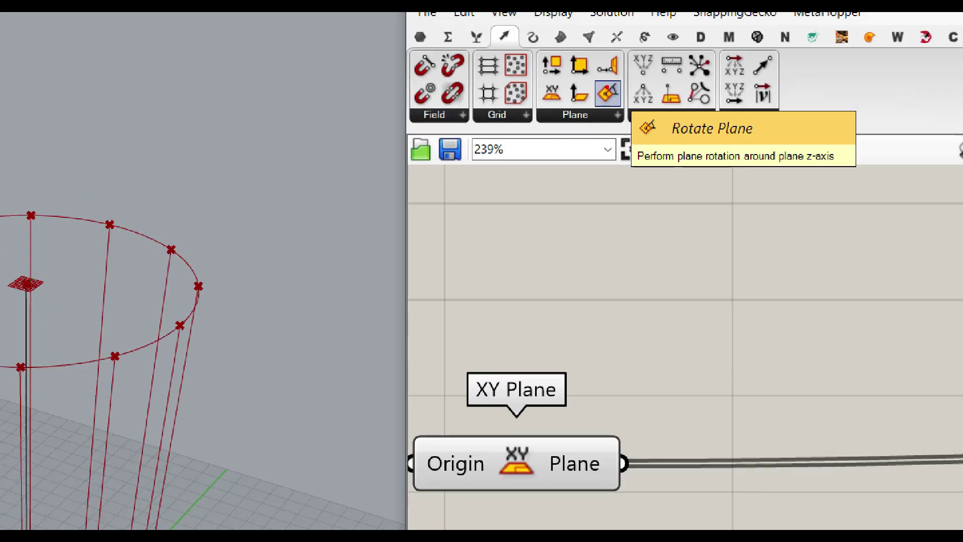
pyautogui.moveTo(608, 91); pyautogui.dragTo(707, 371)
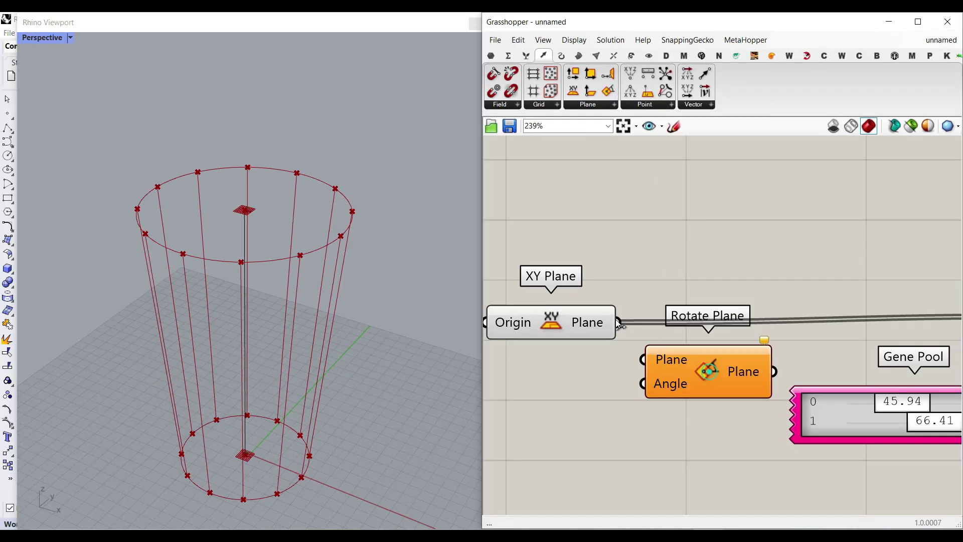
pyautogui.moveTo(619, 322); pyautogui.dragTo(645, 359)
pyautogui.moveTo(746, 373); pyautogui.dragTo(669, 362, button='right')
pyautogui.moveTo(669, 361); pyautogui.dragTo(694, 327)
pyautogui.moveTo(709, 340); pyautogui.dragTo(640, 327, button='right')
pyautogui.moveTo(651, 310); pyautogui.dragTo(911, 292)
# Set the Rotate Plane's Angle input to degrees
pyautogui.moveTo(527, 342); pyautogui.dragTo(745, 356, button='right')
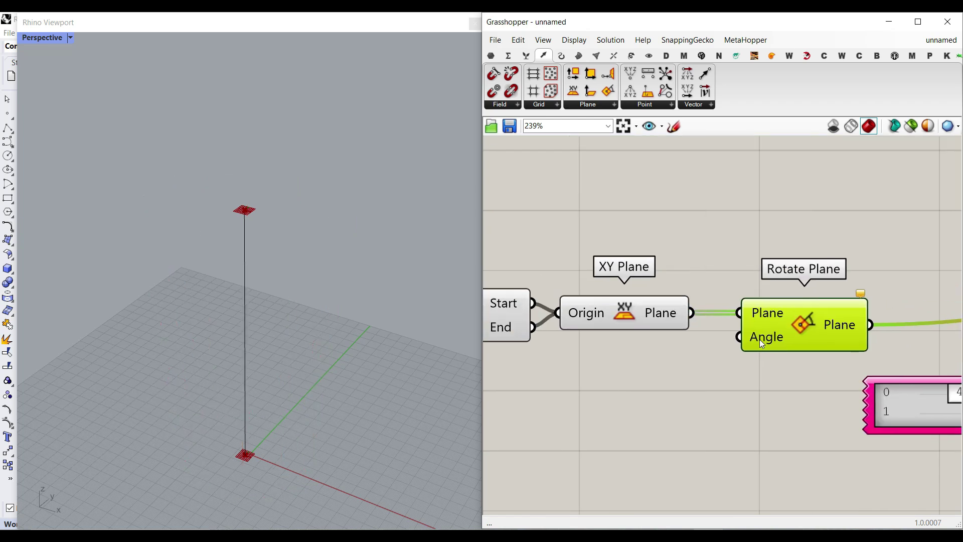
pyautogui.rightClick(762, 344)
pyautogui.click(784, 408)
pyautogui.moveTo(543, 385); pyautogui.dragTo(590, 396, button='right')
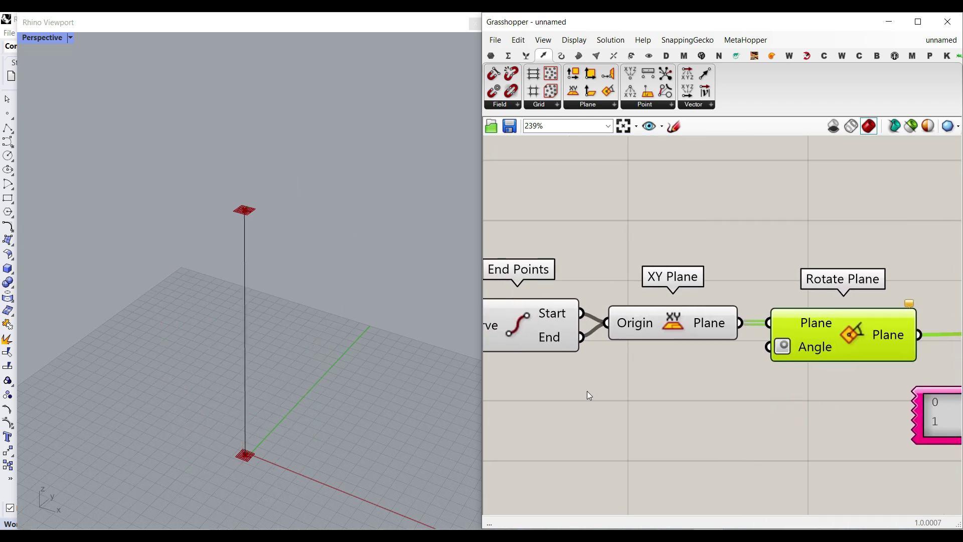
# Add a panel containing 0 and connect it to the Rotate Plane's Angle input
pyautogui.doubleClick(628, 409)
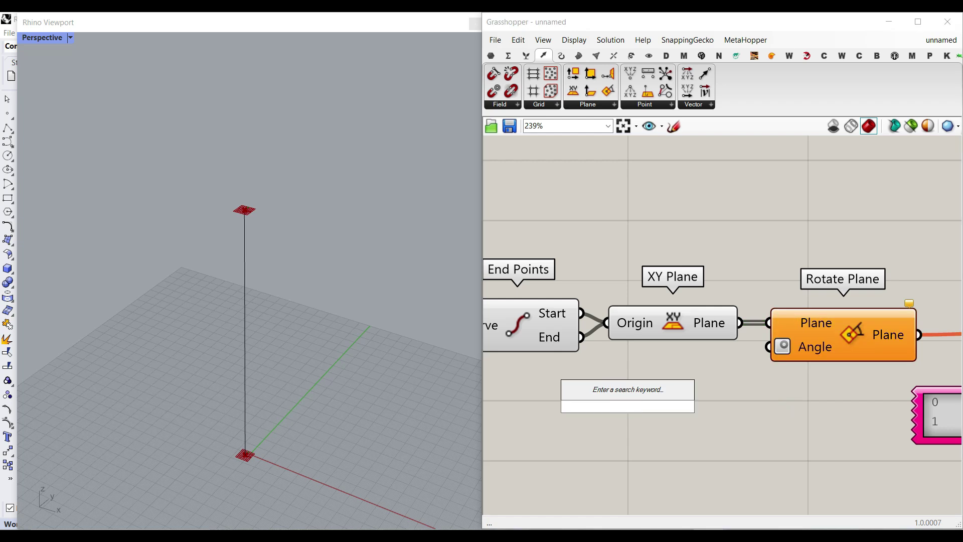
pyautogui.write('panel')
pyautogui.press('Return')
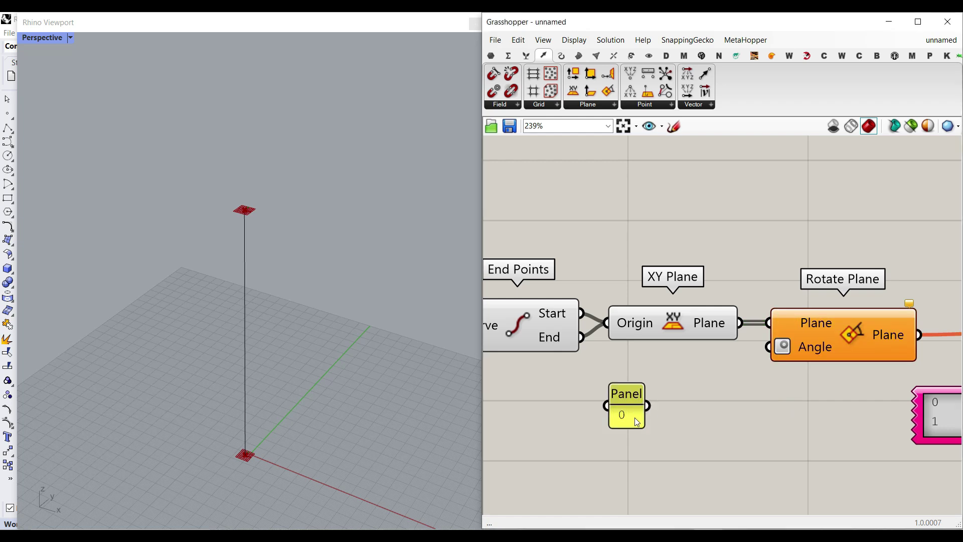
pyautogui.click(634, 418)
pyautogui.moveTo(632, 428); pyautogui.dragTo(768, 347)
pyautogui.click(653, 446)
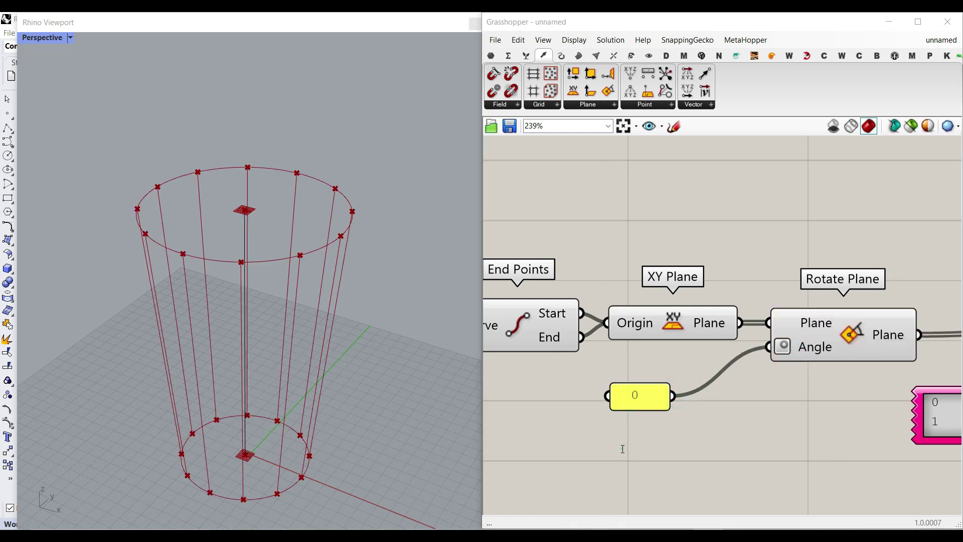
# Add a number slider of 12.55 and connect it to the Angle input as a second value alongside the panel
pyautogui.doubleClick(622, 449)
pyautogui.write('12.55')
pyautogui.press('Return')
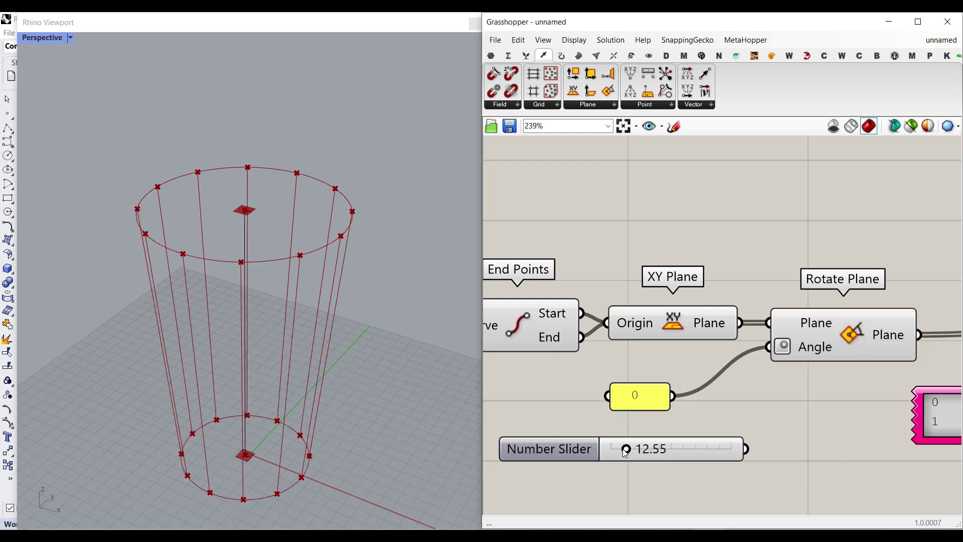
pyautogui.moveTo(750, 446); pyautogui.dragTo(767, 370)
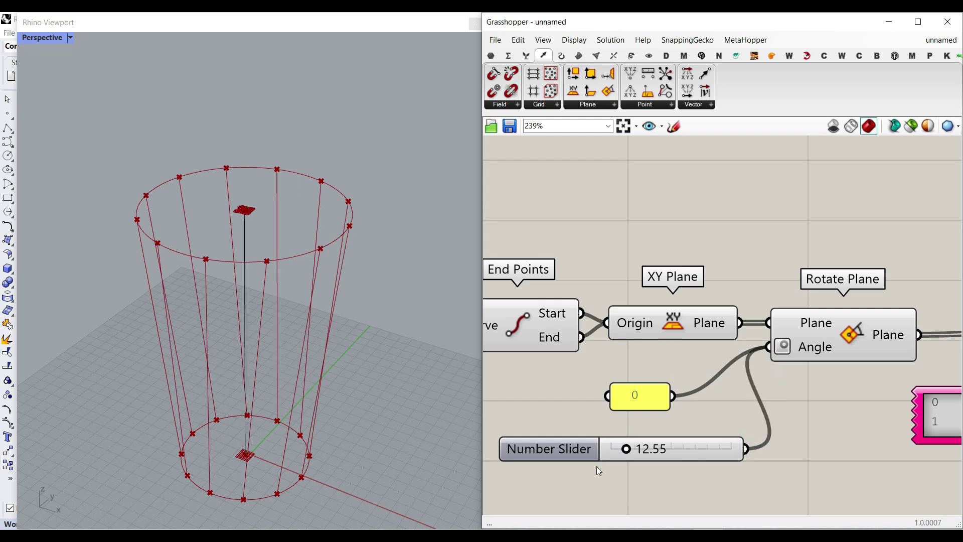
# Raise the angle slider's maximum and set its value to 97.74
pyautogui.moveTo(631, 449); pyautogui.dragTo(736, 450)
pyautogui.moveTo(218, 458); pyautogui.dragTo(561, 447, button='right')
pyautogui.doubleClick(549, 453)
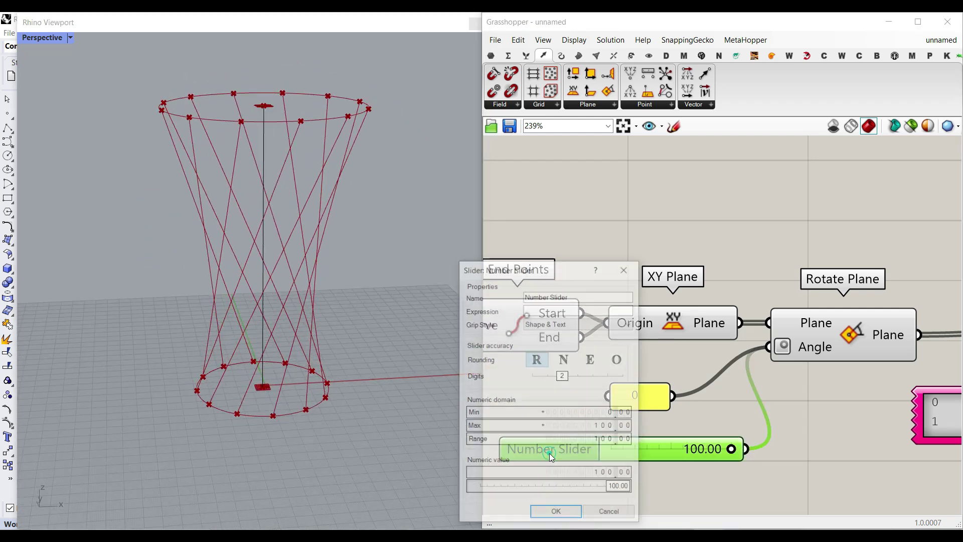
pyautogui.doubleClick(604, 425)
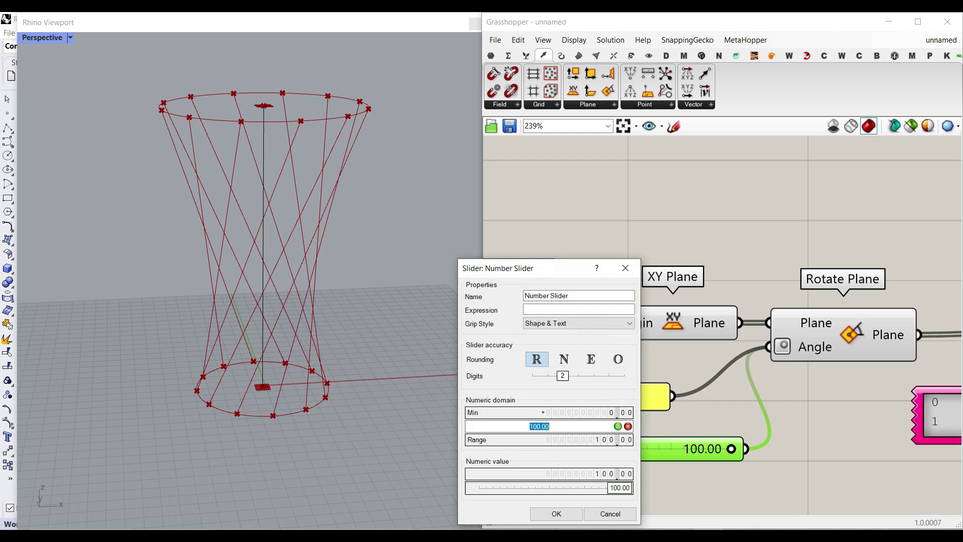
pyautogui.click(556, 514)
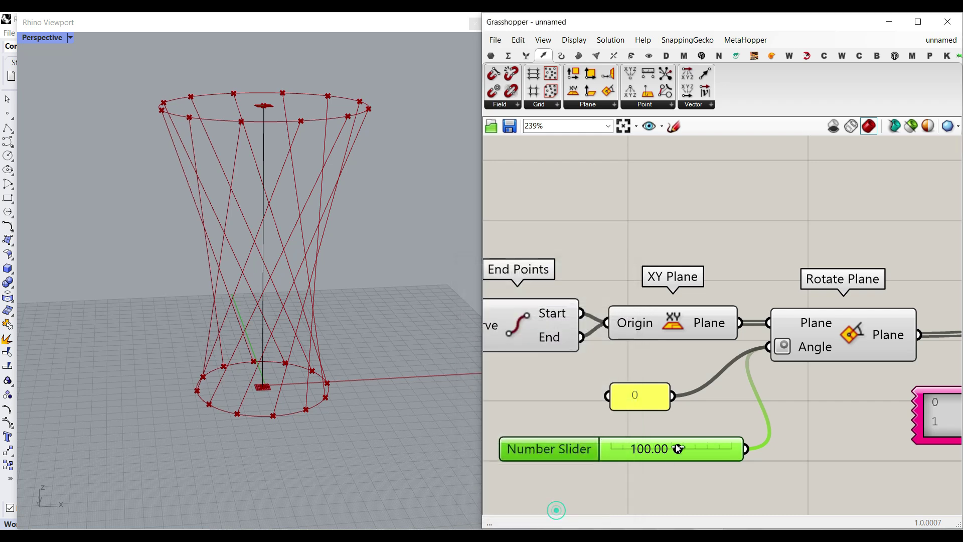
pyautogui.moveTo(677, 448)
pyautogui.mouseDown()
pyautogui.moveTo(736, 449)
pyautogui.moveTo(631, 453)
pyautogui.moveTo(677, 449)
pyautogui.mouseUp()
# Examine the twisted lines and the position of the division points relative to the lower circle's plane
pyautogui.moveTo(230, 275); pyautogui.dragTo(235, 292, button='right')
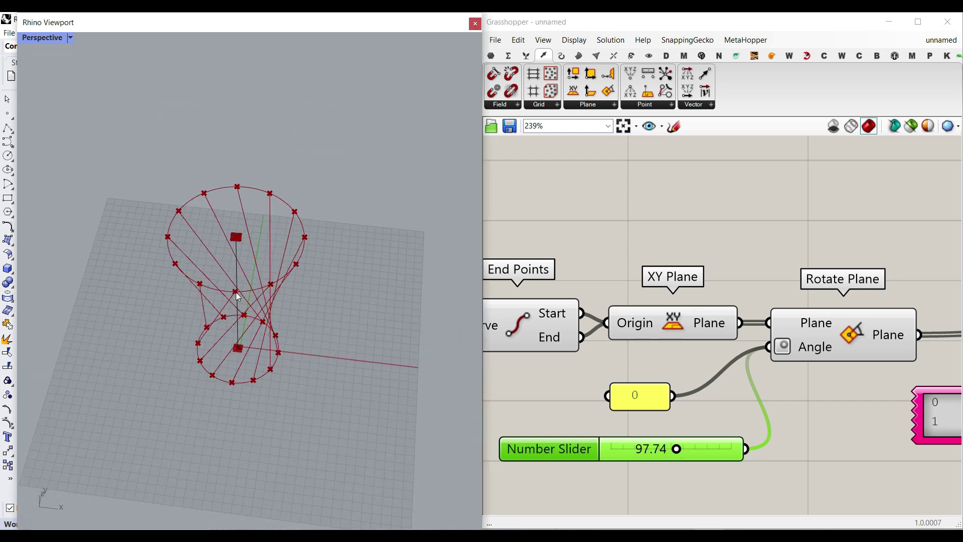
pyautogui.scroll(6, 236, 292)
pyautogui.scroll(-3, 829, 381)
pyautogui.moveTo(896, 384); pyautogui.dragTo(684, 316, button='right')
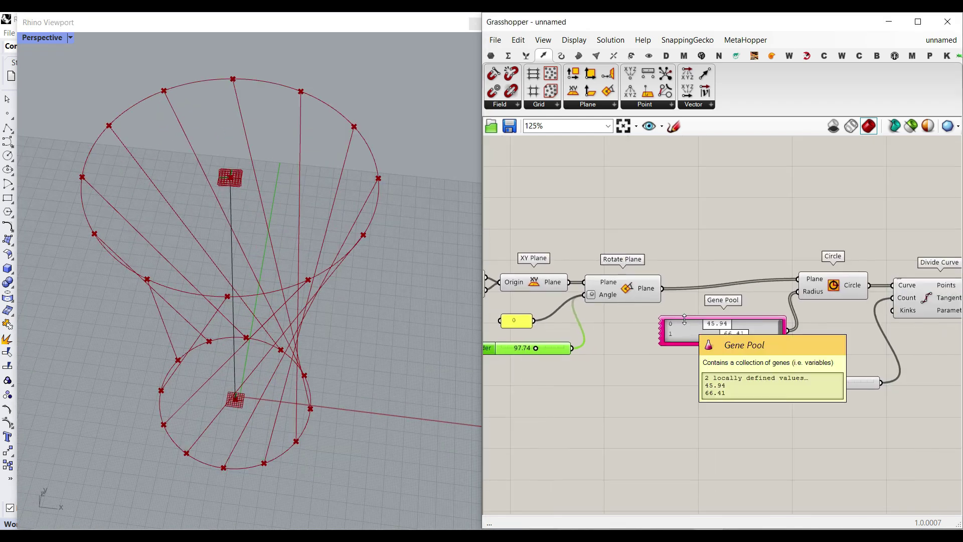
pyautogui.moveTo(822, 338); pyautogui.dragTo(696, 322, button='right')
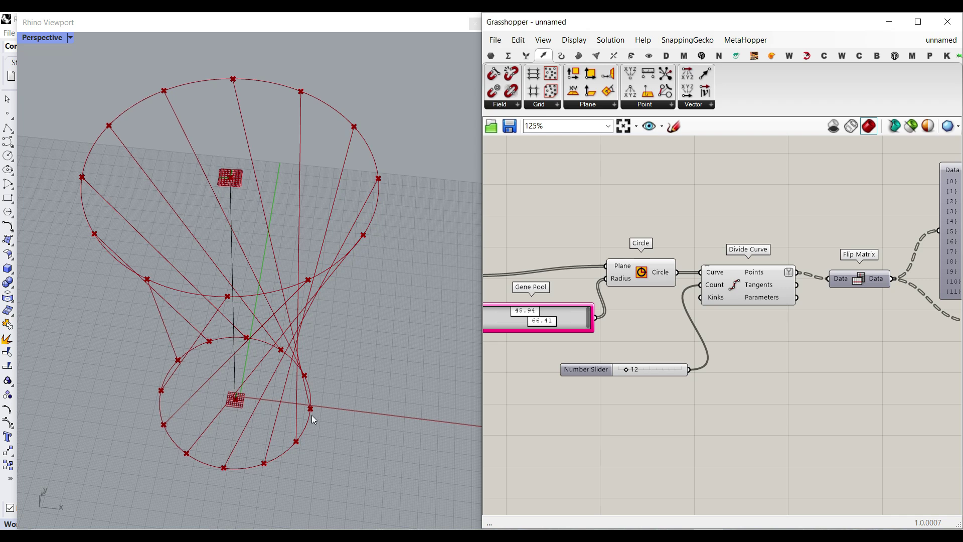
pyautogui.moveTo(312, 414); pyautogui.dragTo(230, 369, button='right')
pyautogui.scroll(7, 193, 384)
pyautogui.scroll(-4, 197, 406)
pyautogui.keyDown('shift'); pyautogui.moveTo(197, 419); pyautogui.dragTo(237, 368, button='right'); pyautogui.keyUp('shift')
pyautogui.scroll(9, 237, 368)
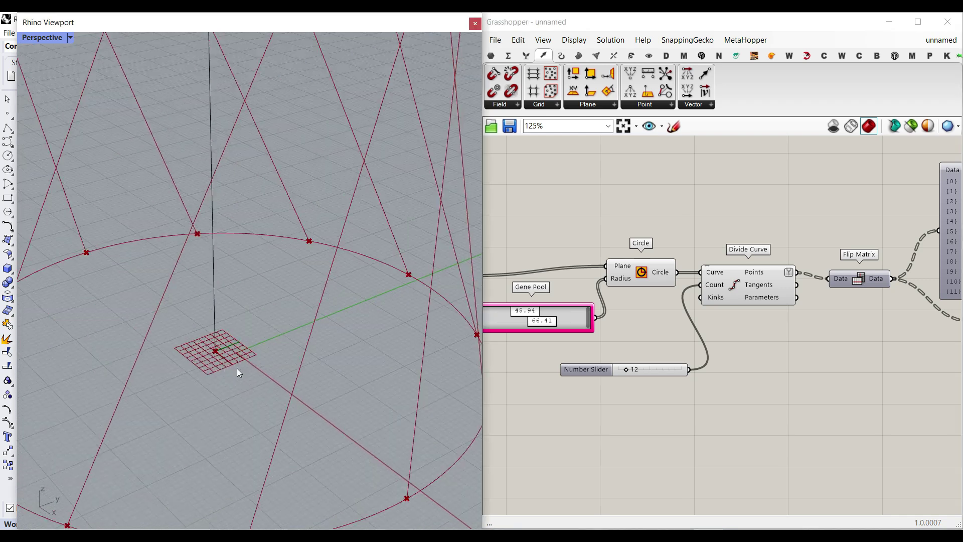
pyautogui.scroll(-5, 245, 397)
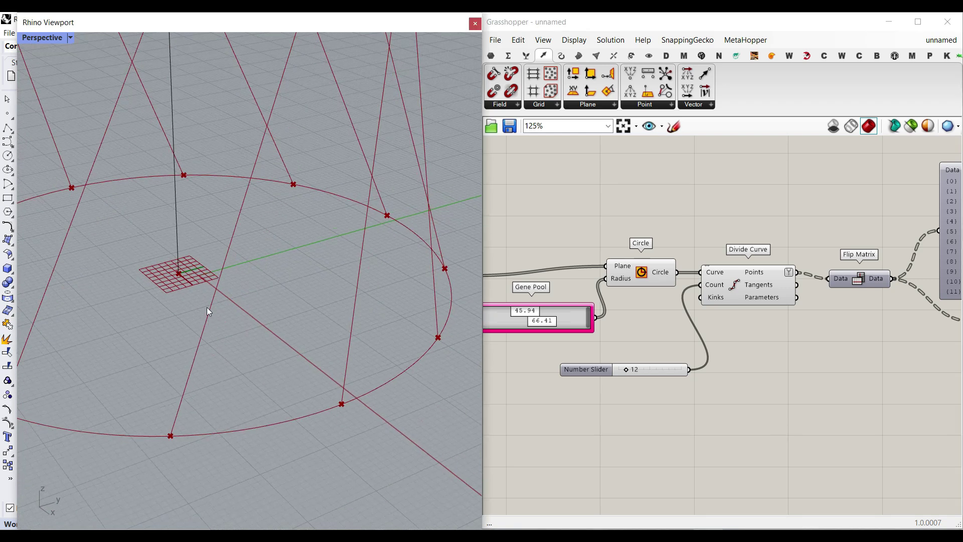
pyautogui.moveTo(179, 274); pyautogui.dragTo(387, 442)
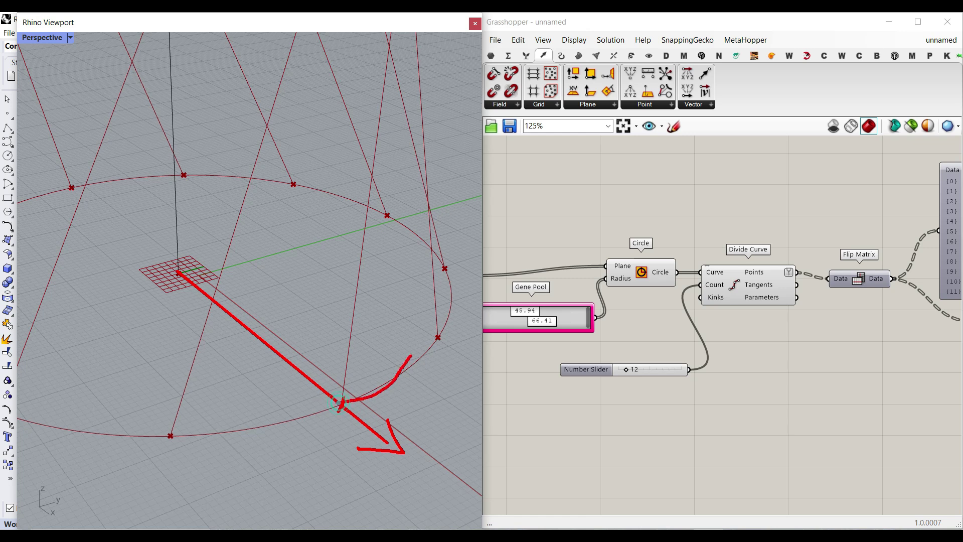
pyautogui.moveTo(389, 357); pyautogui.dragTo(420, 380)
pyautogui.moveTo(182, 285); pyautogui.dragTo(164, 184)
pyautogui.moveTo(183, 153); pyautogui.dragTo(199, 177)
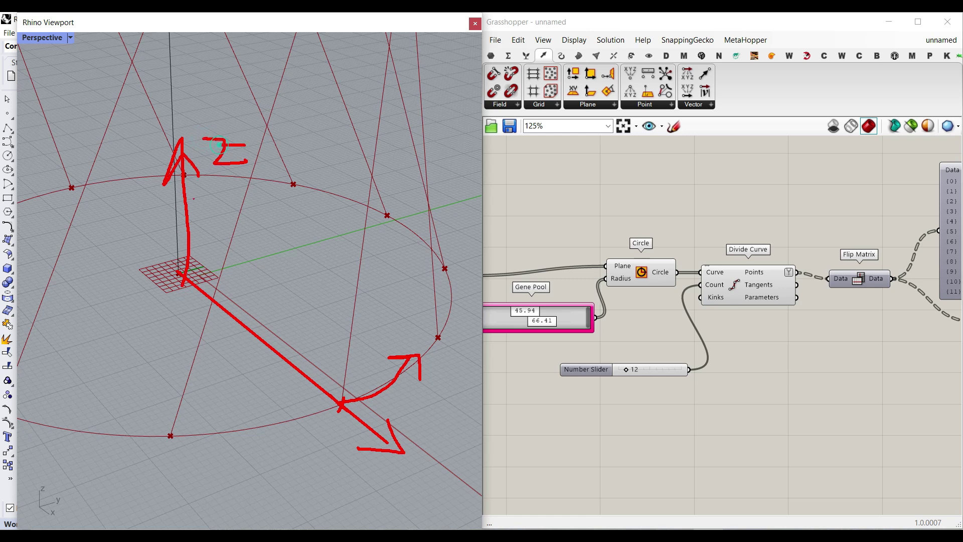
pyautogui.press('Escape')
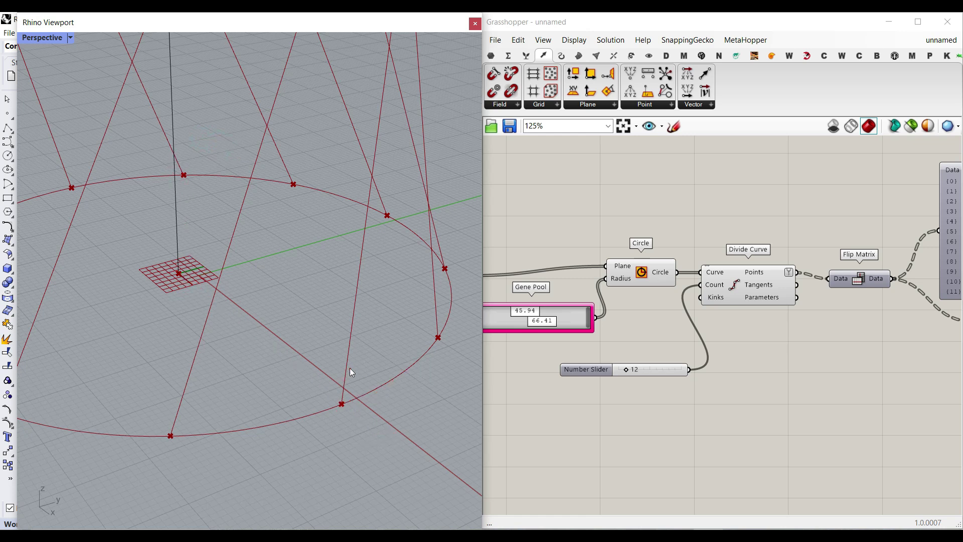
# Add a Mirror component beside the Polyline and feed its Geometry input from the Polyline output
pyautogui.moveTo(780, 391); pyautogui.dragTo(756, 376, button='right')
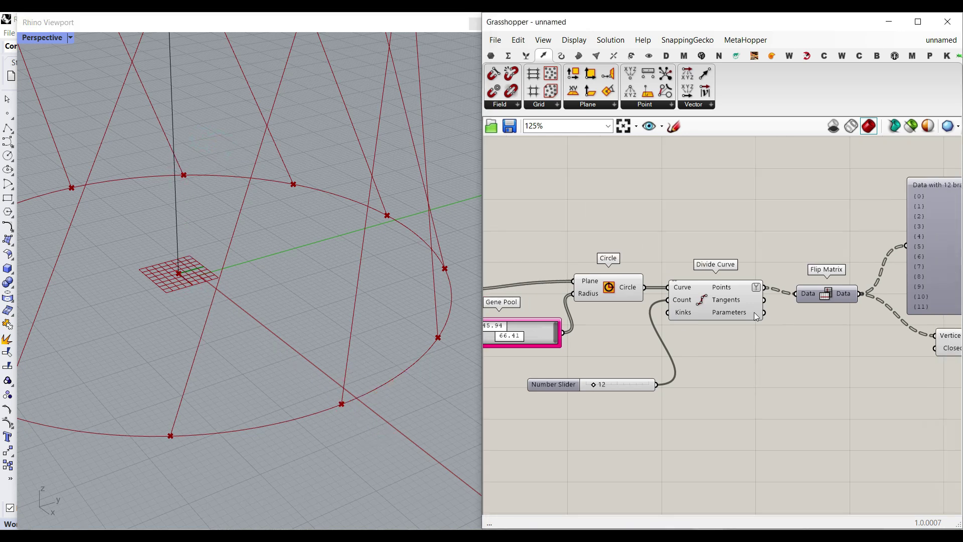
pyautogui.click(631, 55)
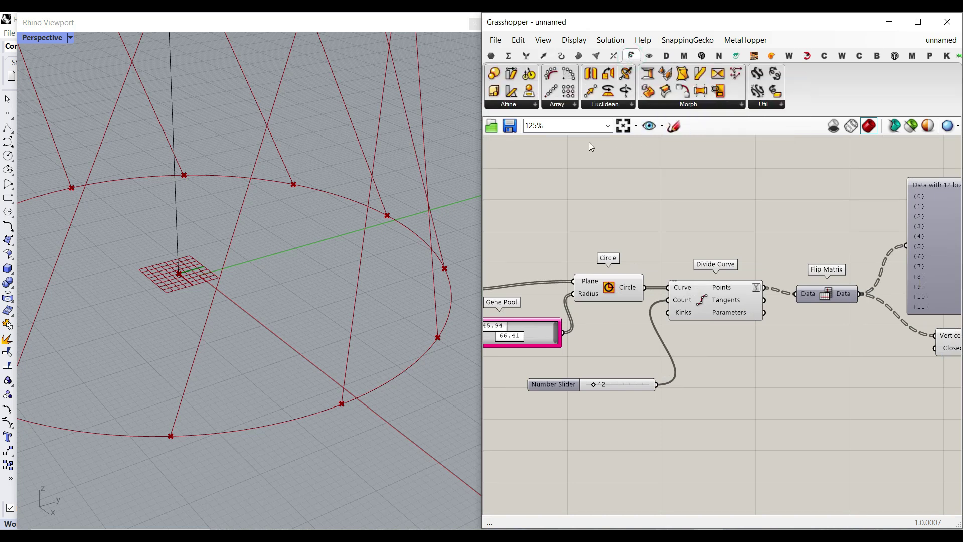
pyautogui.moveTo(591, 74); pyautogui.dragTo(860, 408)
pyautogui.moveTo(852, 402); pyautogui.dragTo(646, 371, button='right')
pyautogui.moveTo(647, 371); pyautogui.dragTo(839, 367)
pyautogui.moveTo(809, 311); pyautogui.dragTo(803, 366)
pyautogui.moveTo(833, 374); pyautogui.dragTo(875, 374)
# Add an XZ Plane component and connect its output to the Mirror's Plane input
pyautogui.doubleClick(760, 383)
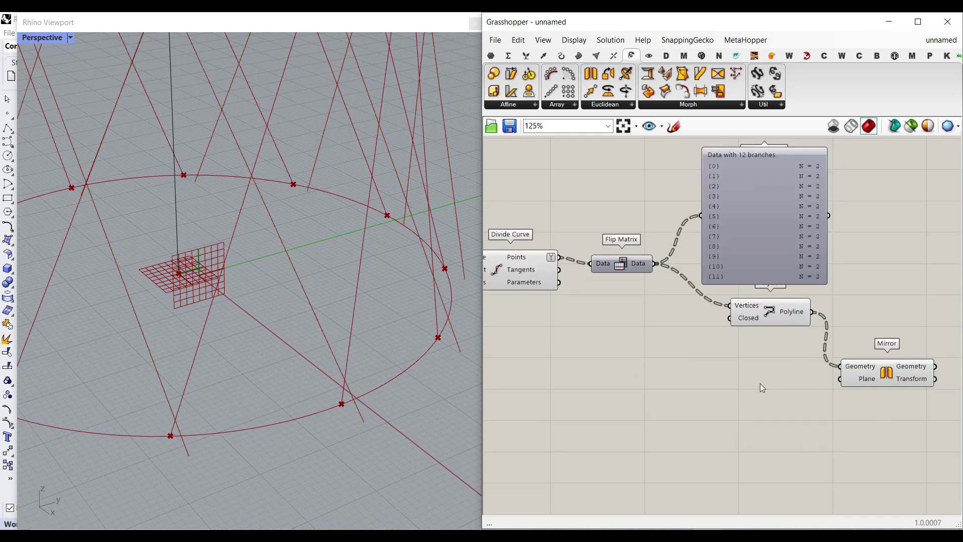
pyautogui.write('xz')
pyautogui.click(742, 370)
pyautogui.moveTo(795, 383); pyautogui.dragTo(839, 380)
pyautogui.click(718, 421)
# Connect the End Points' Start output to the XZ Plane's Origin input
pyautogui.scroll(-2, 760, 381)
pyautogui.moveTo(739, 389); pyautogui.dragTo(895, 385, button='right')
pyautogui.moveTo(610, 323); pyautogui.dragTo(752, 346, button='right')
pyautogui.scroll(4, 563, 321)
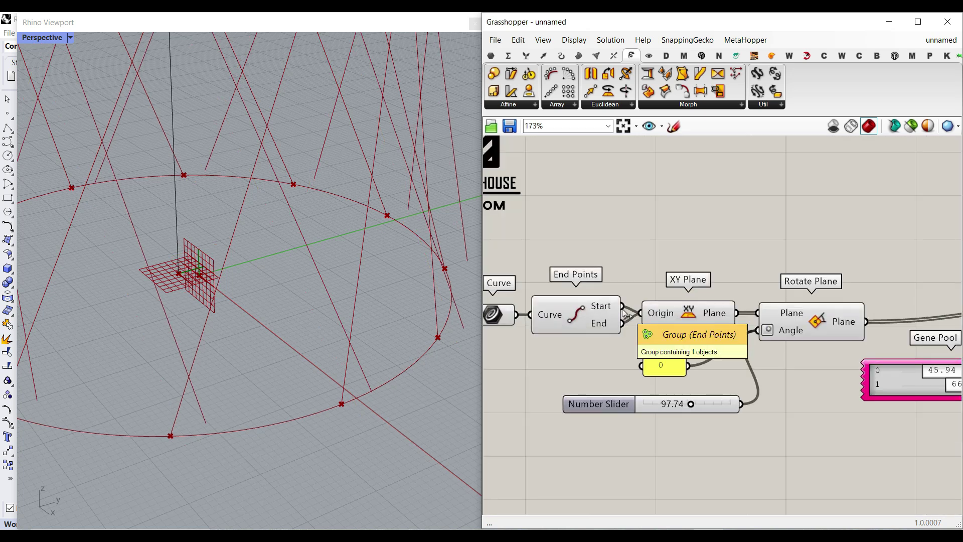
pyautogui.moveTo(622, 308); pyautogui.dragTo(816, 390)
pyautogui.scroll(-6, 604, 381)
pyautogui.scroll(5, 836, 402)
# Check the mirrored lattice in the viewport and set the rotation angle slider to 48.54
pyautogui.moveTo(415, 401); pyautogui.dragTo(232, 161, button='right')
pyautogui.scroll(-8, 281, 404)
pyautogui.scroll(-3, 286, 383)
pyautogui.scroll(3, 232, 160)
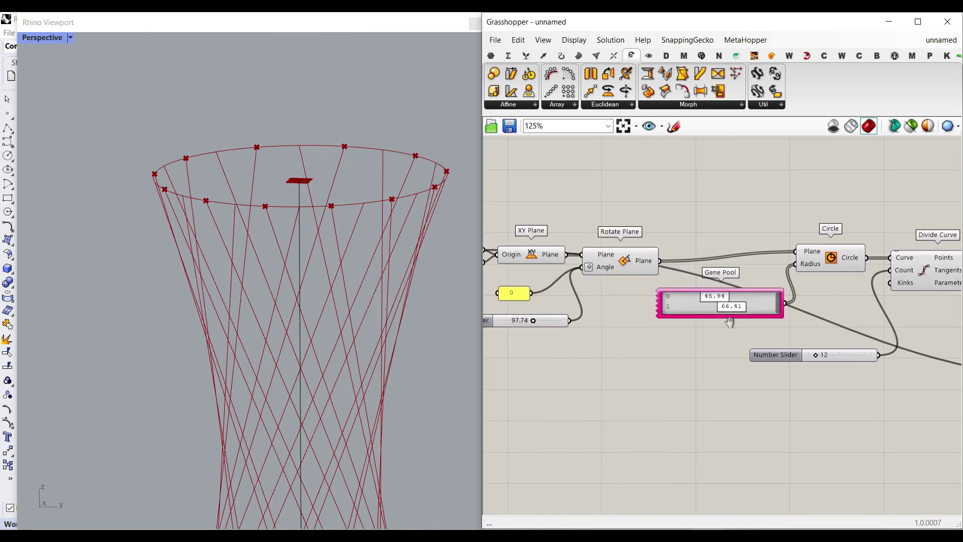
pyautogui.scroll(4, 713, 325)
pyautogui.moveTo(739, 324); pyautogui.dragTo(700, 329)
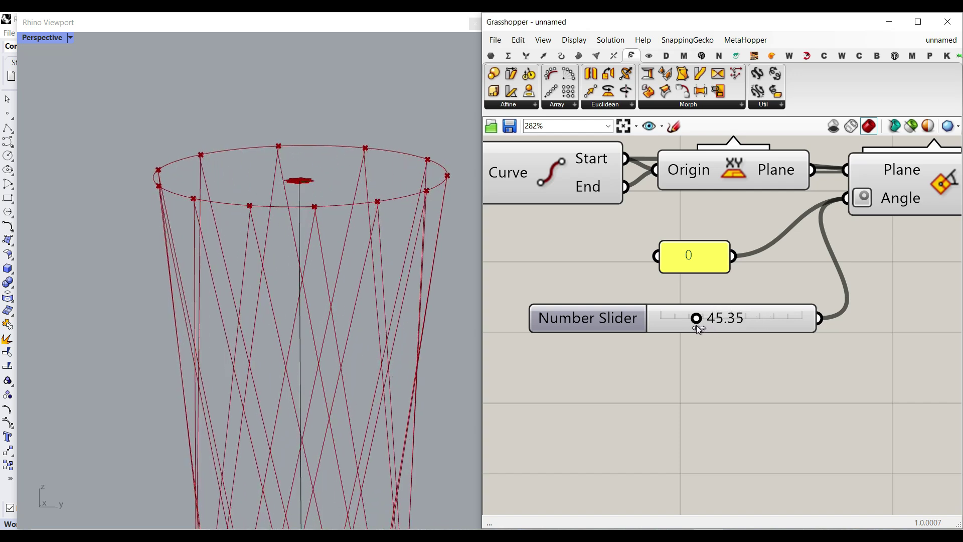
pyautogui.moveTo(699, 330); pyautogui.dragTo(701, 330)
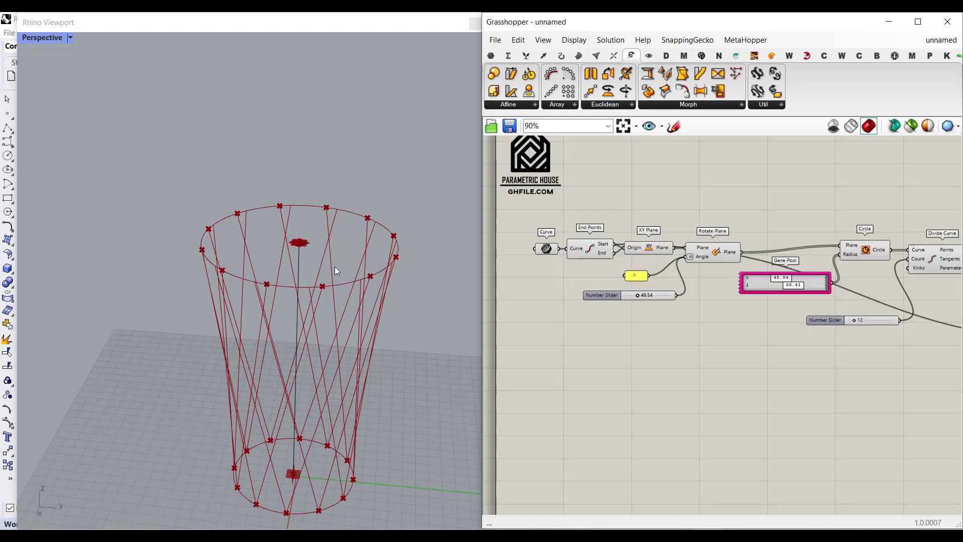
pyautogui.moveTo(335, 270); pyautogui.dragTo(242, 212, button='right')
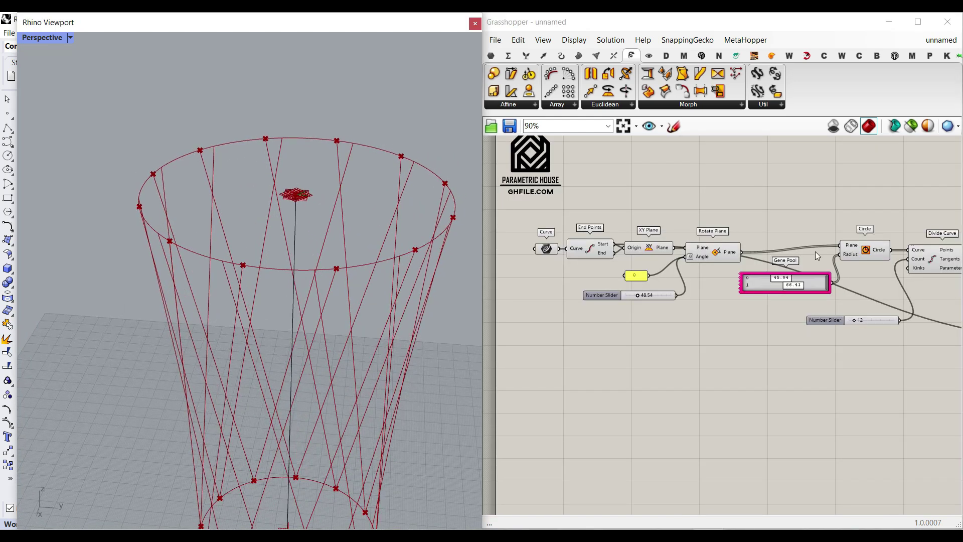
# Add a Loft component above the Mirror and connect the Polyline output to its Curves input
pyautogui.scroll(-1, 815, 252)
pyautogui.moveTo(947, 268); pyautogui.dragTo(584, 256, button='right')
pyautogui.scroll(4, 806, 286)
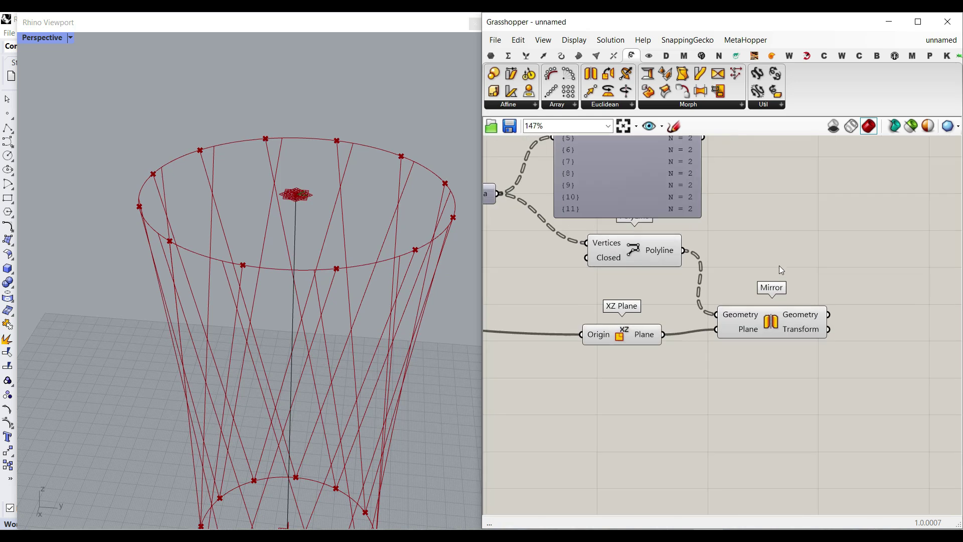
pyautogui.click(580, 56)
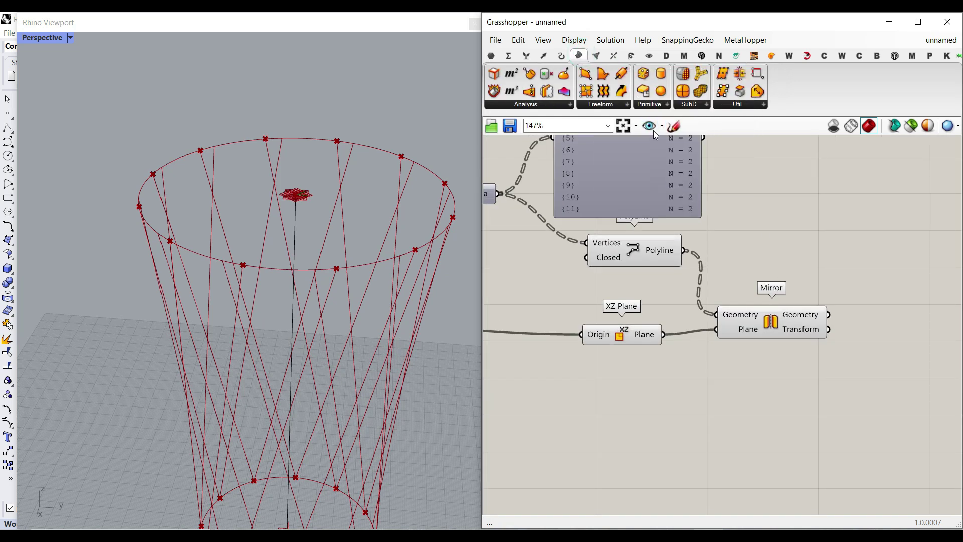
pyautogui.click(606, 93)
pyautogui.click(781, 233)
pyautogui.moveTo(717, 250); pyautogui.dragTo(685, 263, button='right')
pyautogui.moveTo(652, 264); pyautogui.dragTo(709, 238)
pyautogui.moveTo(752, 245); pyautogui.dragTo(807, 247)
pyautogui.moveTo(810, 248); pyautogui.dragTo(712, 265, button='right')
# Inspect the data structure of the Loft's Curves input and flatten that input
pyautogui.scroll(5, 715, 236)
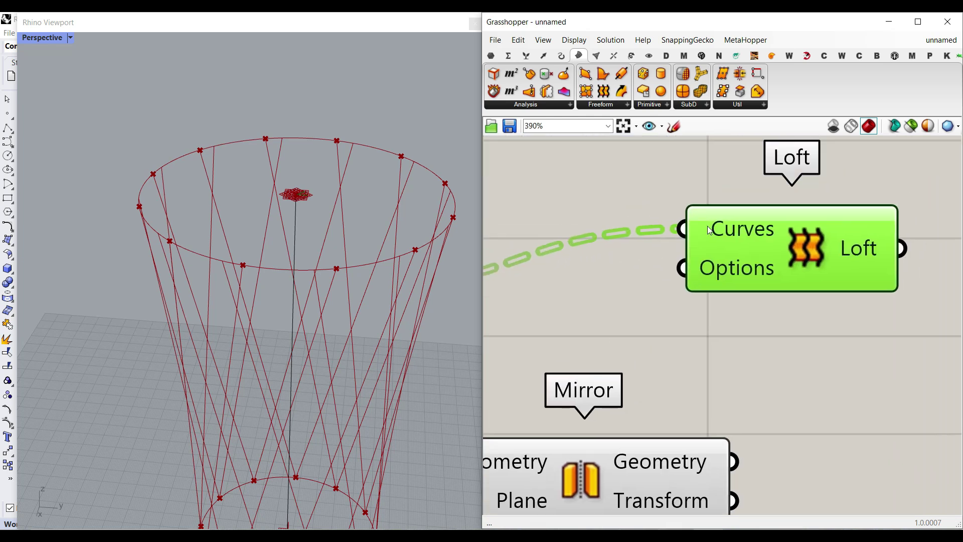
pyautogui.moveTo(708, 226)
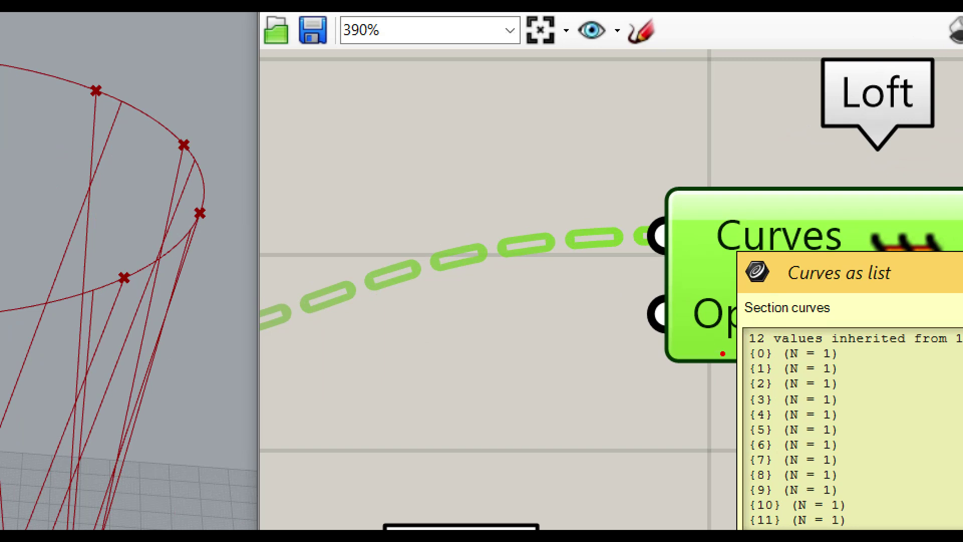
pyautogui.moveTo(708, 352)
pyautogui.mouseDown()
pyautogui.moveTo(759, 351)
pyautogui.moveTo(729, 365)
pyautogui.mouseUp()
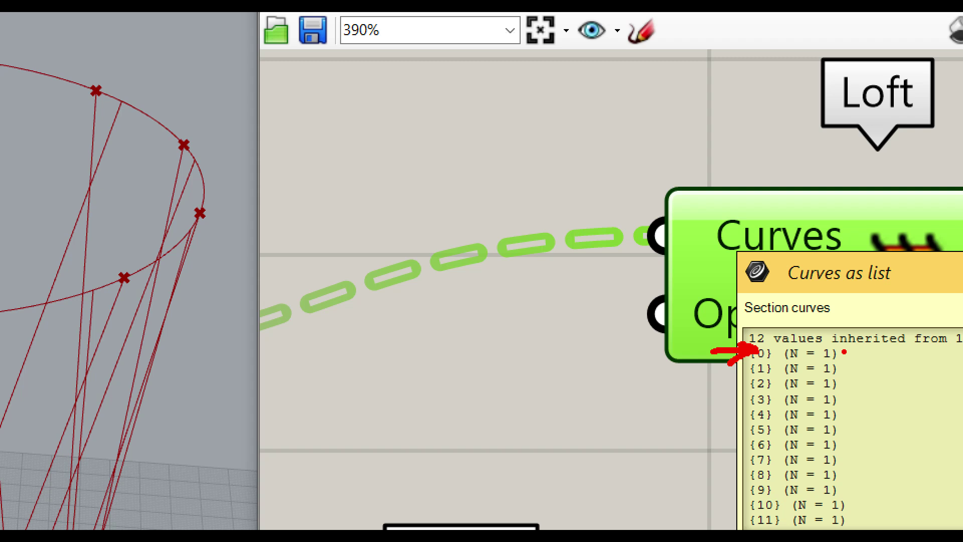
pyautogui.moveTo(855, 345)
pyautogui.mouseDown()
pyautogui.moveTo(840, 344)
pyautogui.moveTo(868, 366)
pyautogui.mouseUp()
pyautogui.moveTo(693, 176); pyautogui.dragTo(703, 250)
pyautogui.moveTo(680, 215); pyautogui.dragTo(703, 250)
pyautogui.moveTo(703, 249); pyautogui.dragTo(717, 226)
pyautogui.press('Escape')
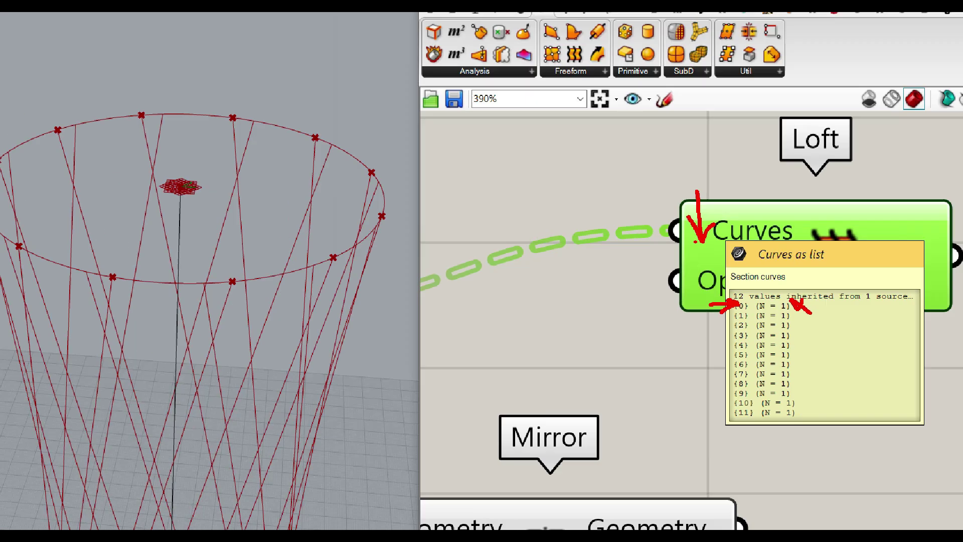
pyautogui.rightClick(699, 218)
pyautogui.click(728, 307)
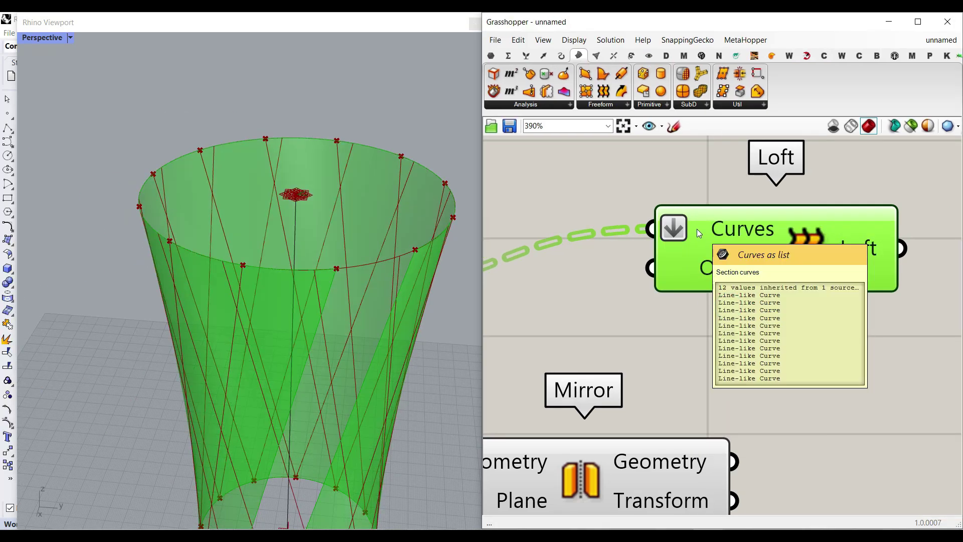
# Enable Closed loft in the Loft component's loft options and commit the change
pyautogui.scroll(-4, 369, 266)
pyautogui.moveTo(369, 266); pyautogui.dragTo(373, 330, button='right')
pyautogui.rightClick(705, 270)
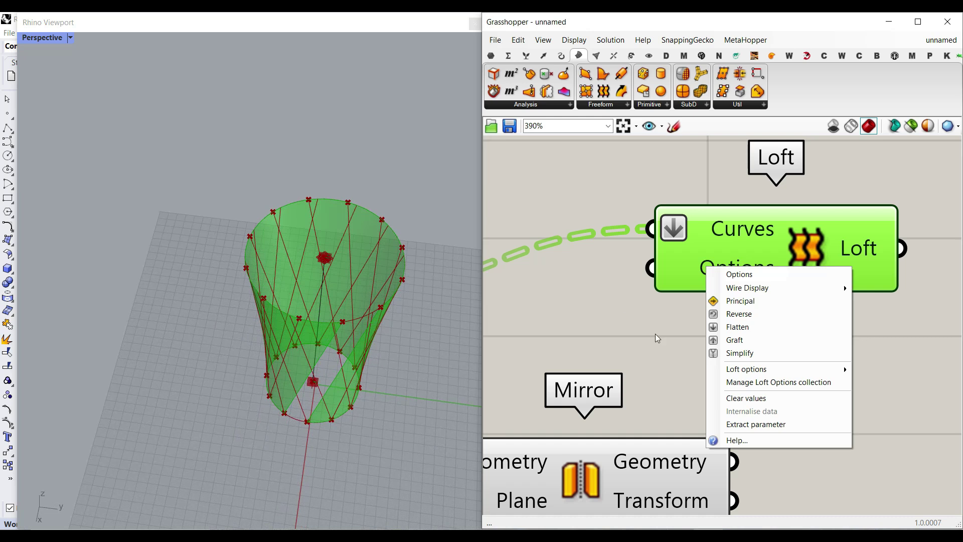
pyautogui.moveTo(748, 369)
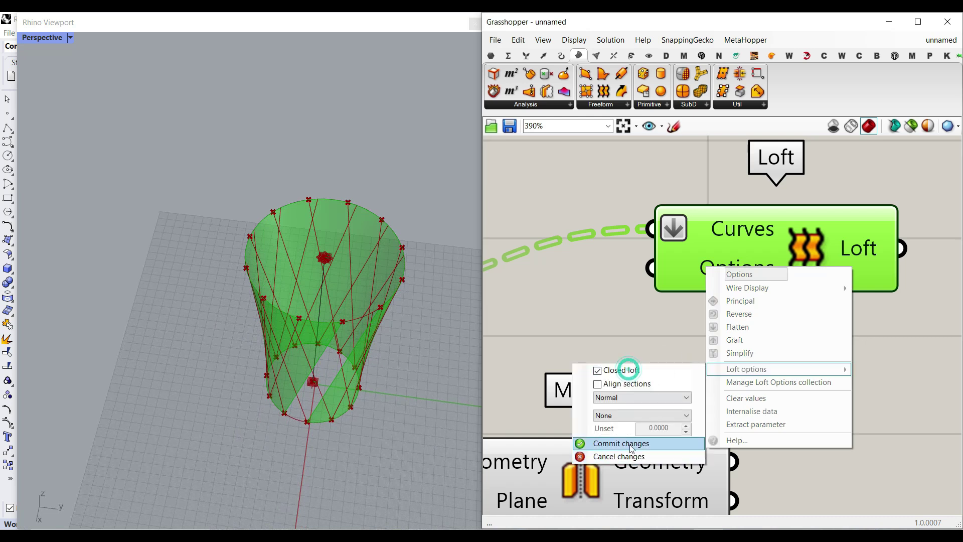
pyautogui.click(622, 443)
pyautogui.click(679, 373)
# Try to bake the lofted surface from the Loft output with the default attributes
pyautogui.rightClick(857, 245)
pyautogui.click(869, 262)
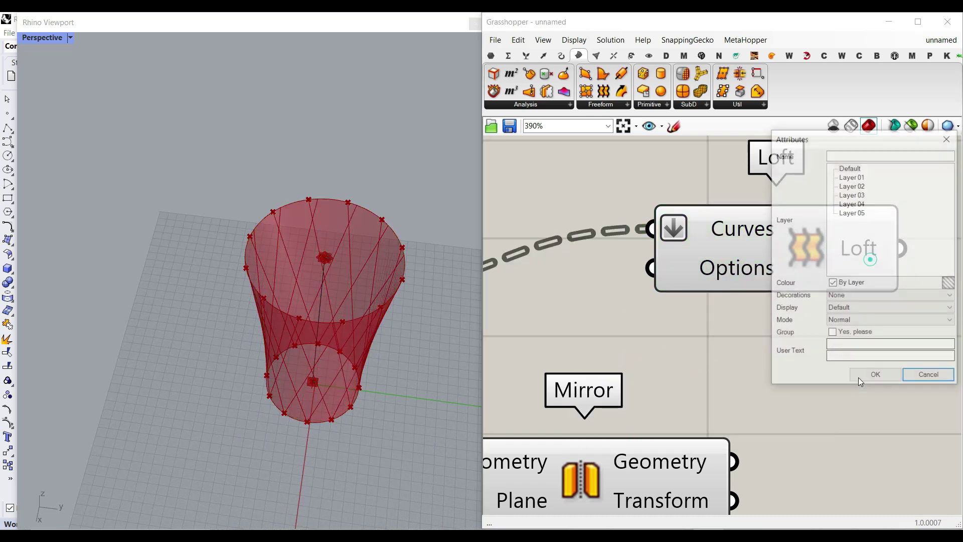
pyautogui.click(862, 376)
pyautogui.moveTo(353, 376); pyautogui.dragTo(424, 333, button='right')
pyautogui.click(424, 334)
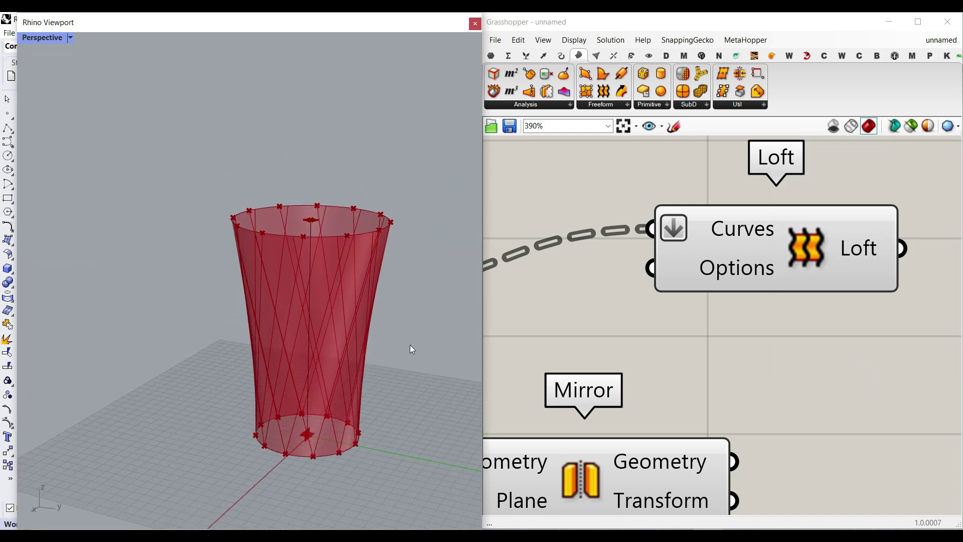
# Add a Custom Preview component beside the Loft and connect the Loft output to its Geometry input
pyautogui.moveTo(780, 308); pyautogui.dragTo(718, 318, button='right')
pyautogui.click(650, 55)
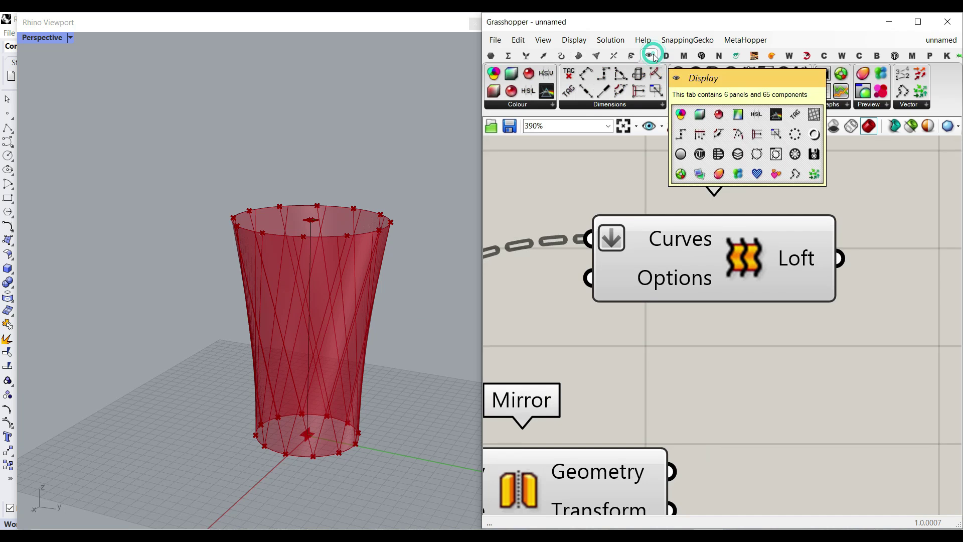
pyautogui.click(918, 309)
pyautogui.moveTo(839, 259); pyautogui.dragTo(828, 288)
pyautogui.moveTo(823, 326); pyautogui.dragTo(716, 313, button='right')
pyautogui.moveTo(767, 287); pyautogui.dragTo(863, 281)
pyautogui.click(761, 352)
pyautogui.moveTo(250, 316)
pyautogui.mouseDown(button='right')
pyautogui.moveTo(225, 344)
pyautogui.moveTo(205, 308)
pyautogui.moveTo(267, 303)
pyautogui.moveTo(303, 286)
pyautogui.moveTo(260, 318)
pyautogui.mouseUp(button='right')
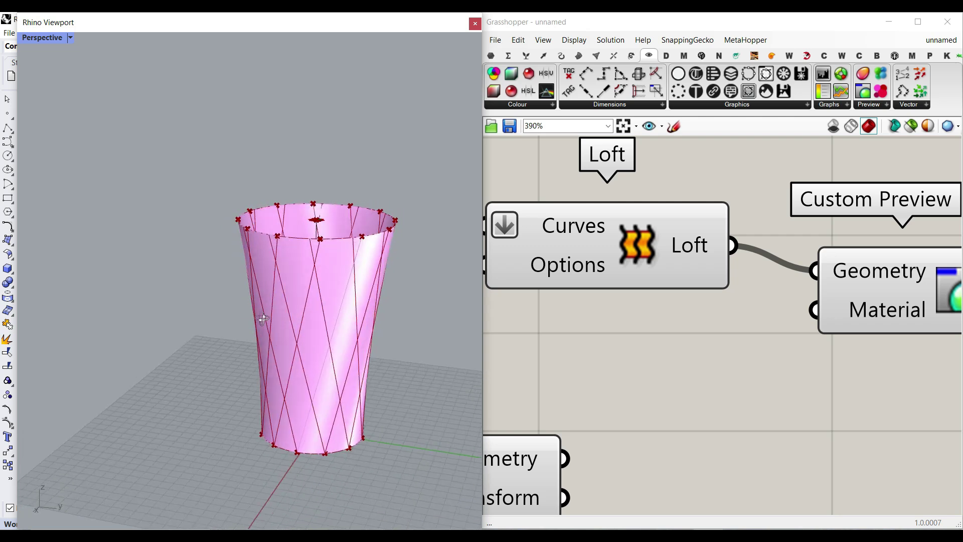
pyautogui.scroll(3, 323, 328)
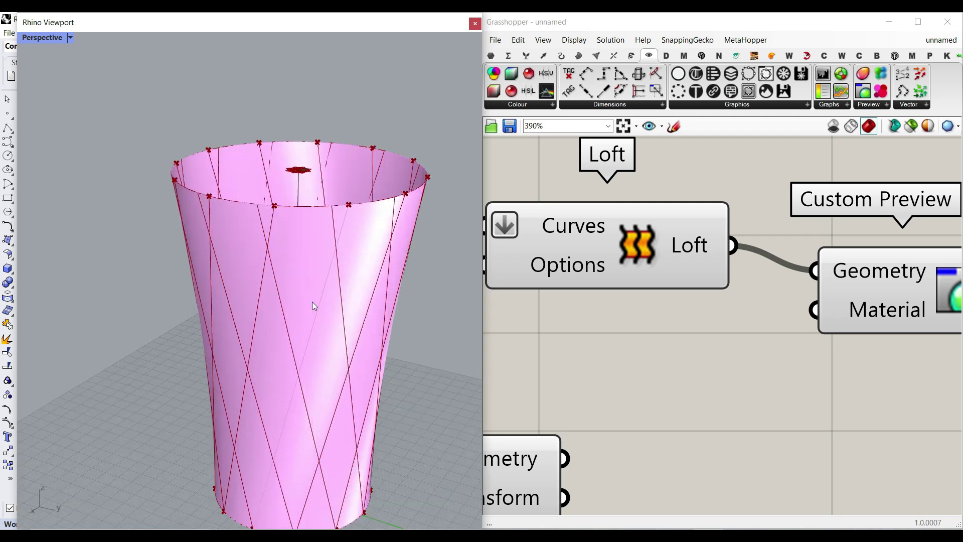
# Bake the surface from the Loft output into Rhino with the default attributes
pyautogui.moveTo(546, 309); pyautogui.dragTo(791, 302, button='right')
pyautogui.scroll(-2, 790, 307)
pyautogui.moveTo(686, 311); pyautogui.dragTo(764, 308, button='right')
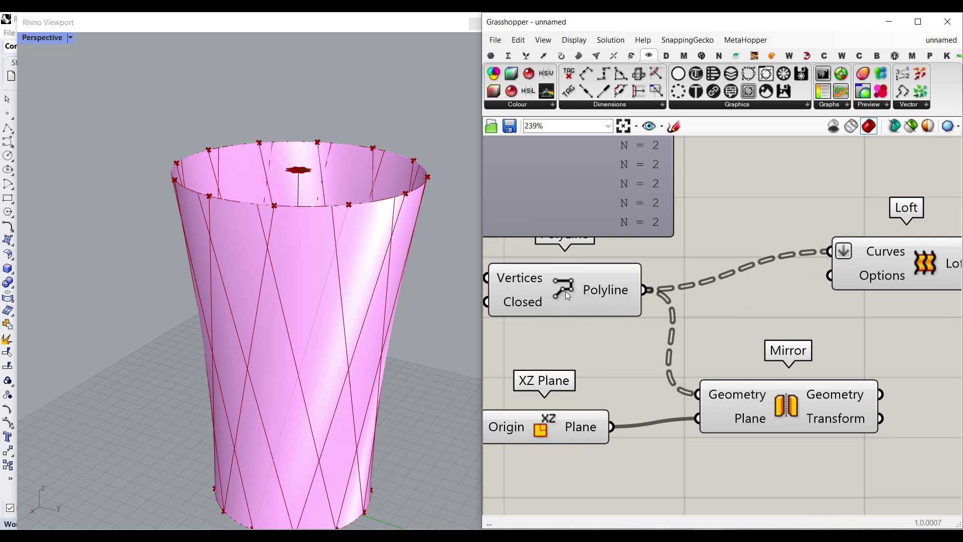
pyautogui.click(565, 291)
pyautogui.moveTo(945, 351); pyautogui.dragTo(759, 288, button='right')
pyautogui.click(799, 340)
pyautogui.rightClick(743, 246)
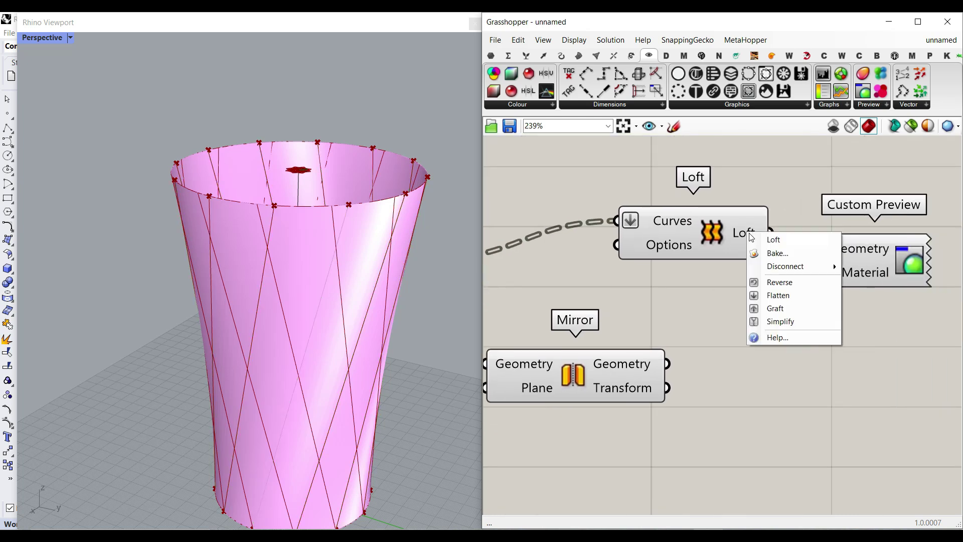
pyautogui.click(768, 251)
pyautogui.click(766, 367)
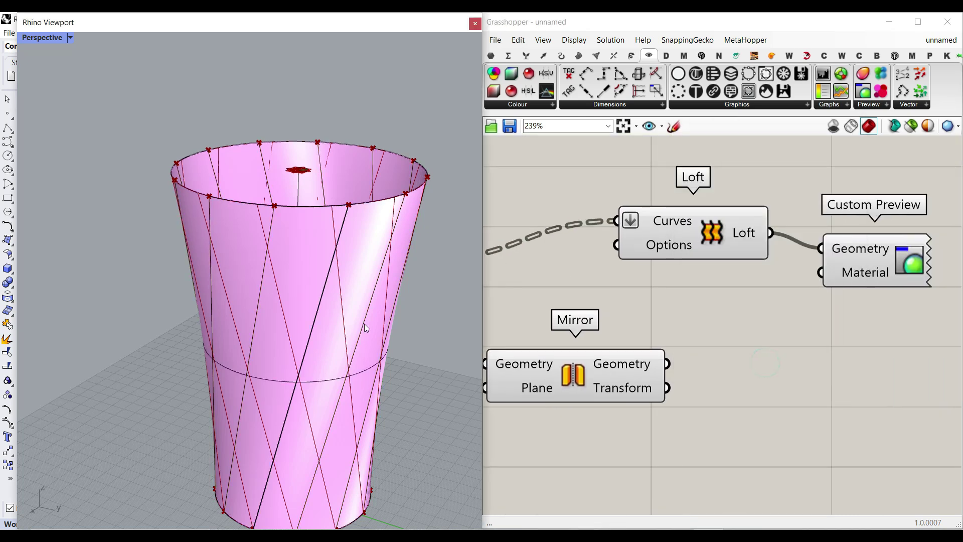
# Move the baked surface beside the previewed tower and compare the two
pyautogui.scroll(-4, 365, 324)
pyautogui.click(344, 336)
pyautogui.moveTo(344, 336); pyautogui.dragTo(235, 347)
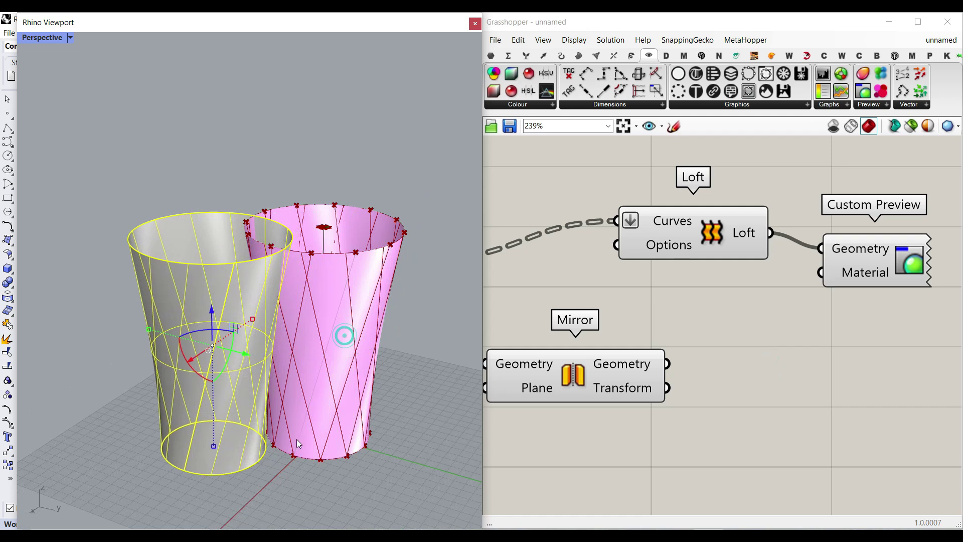
pyautogui.click(397, 407)
pyautogui.scroll(4, 150, 374)
pyautogui.keyDown('shift'); pyautogui.moveTo(332, 363); pyautogui.dragTo(253, 353, button='right'); pyautogui.keyUp('shift')
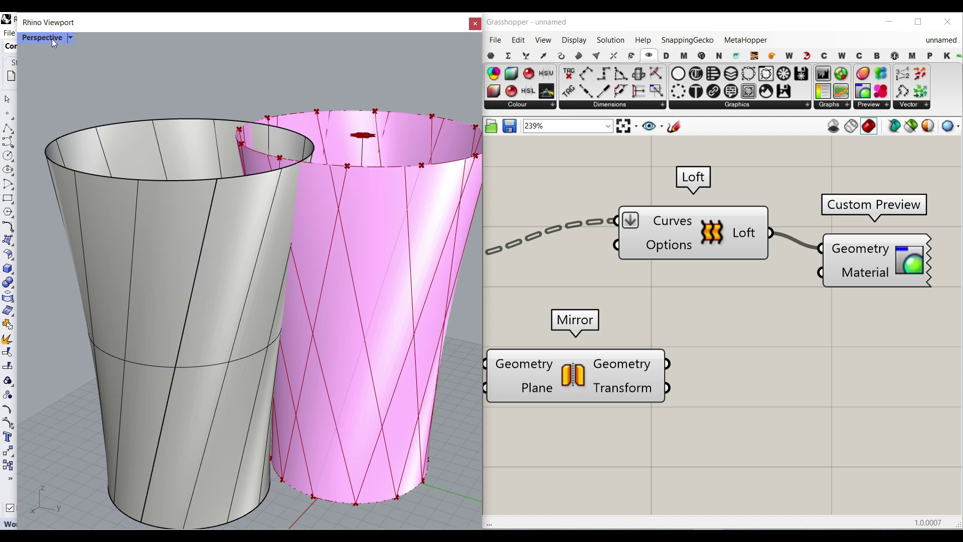
# Choose a display mode for the Perspective viewport and delete the baked surface
pyautogui.click(70, 37)
pyautogui.click(71, 88)
pyautogui.click(183, 324)
pyautogui.press('Delete')
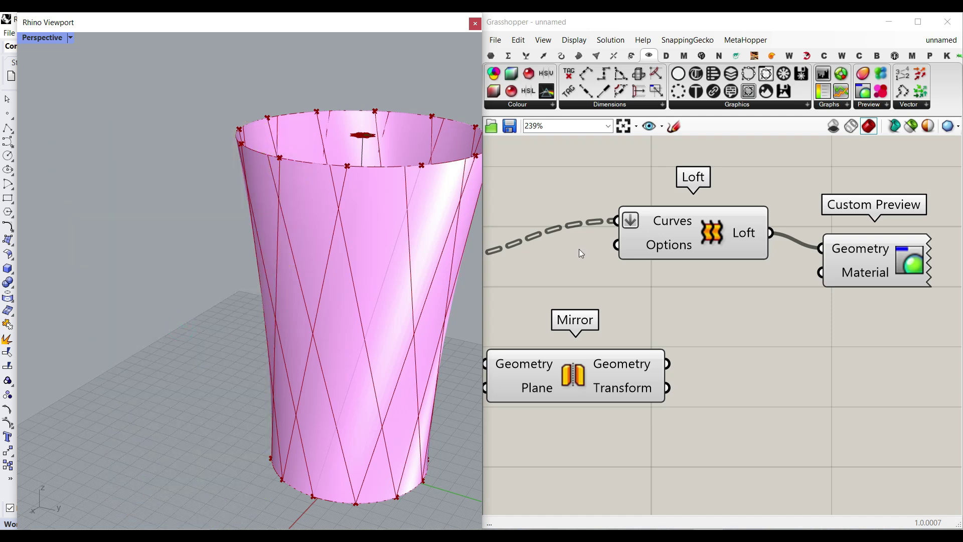
# Add a Colour Swatch below the Loft and connect it to the Custom Preview's Material input
pyautogui.doubleClick(736, 297)
pyautogui.write('swat')
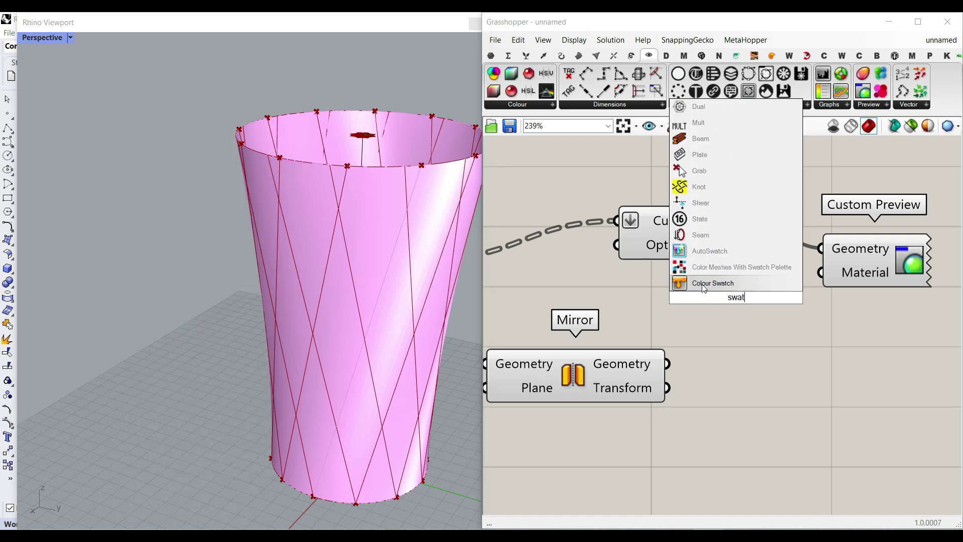
pyautogui.click(704, 284)
pyautogui.moveTo(812, 298); pyautogui.dragTo(821, 272)
# Set the Colour Swatch to a translucent cyan with R 53, G 244, B 255 and alpha 110
pyautogui.click(788, 298)
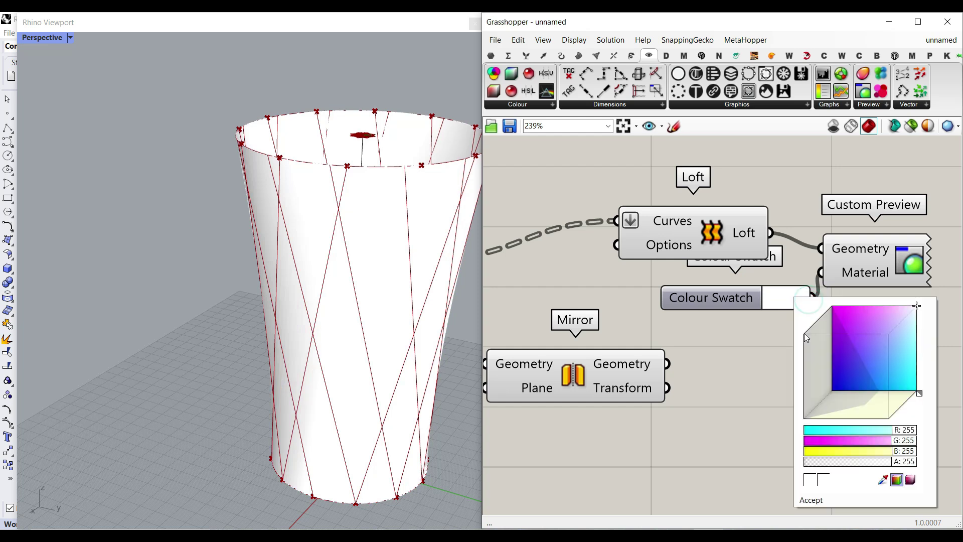
pyautogui.click(908, 371)
pyautogui.moveTo(906, 461); pyautogui.dragTo(853, 462)
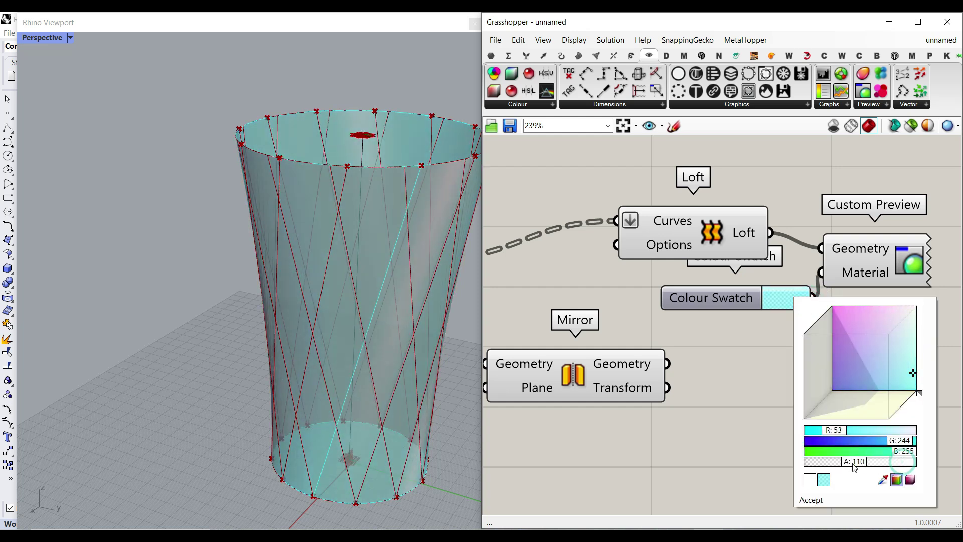
pyautogui.click(701, 366)
# Turn off the Loft component's own preview and check the translucent surface in the viewport
pyautogui.rightClick(714, 229)
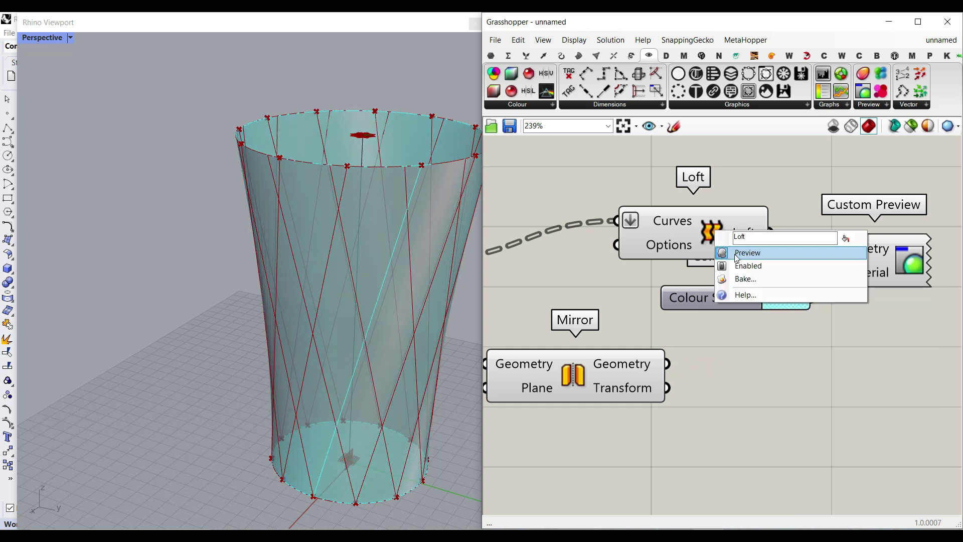
pyautogui.click(734, 253)
pyautogui.moveTo(277, 362); pyautogui.dragTo(310, 357, button='right')
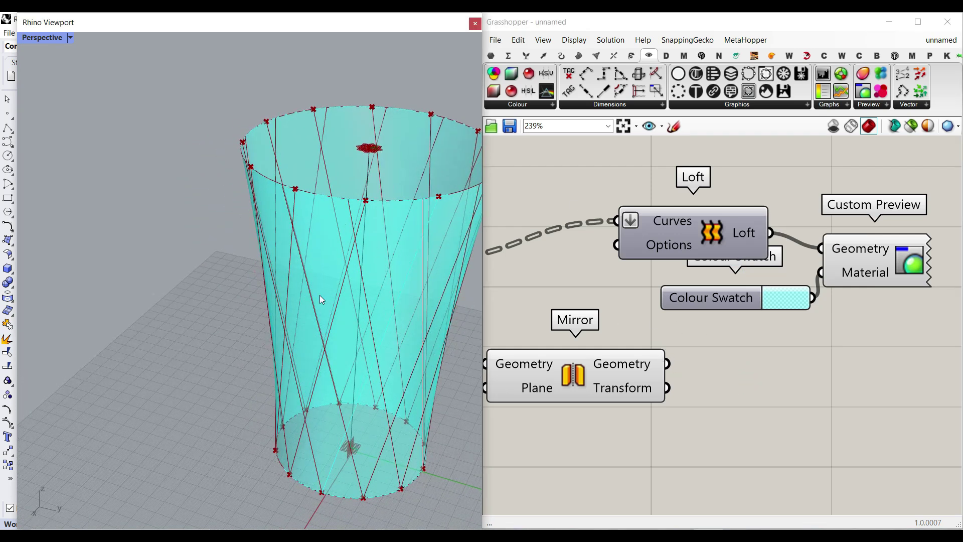
# Add a Pipe component and feed its Curve input from both the Mirror's Geometry output and the Polyline output
pyautogui.click(578, 55)
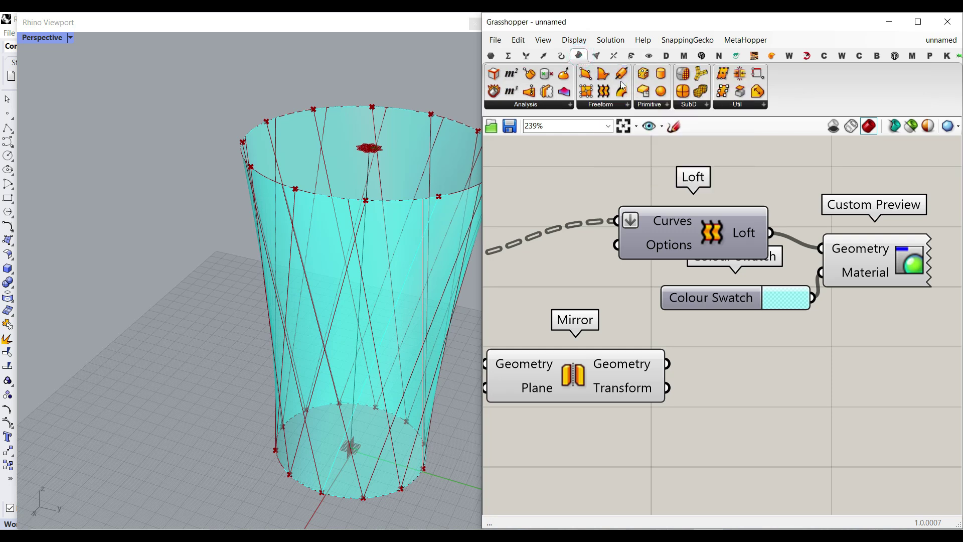
pyautogui.click(621, 80)
pyautogui.click(884, 384)
pyautogui.moveTo(720, 368); pyautogui.dragTo(769, 345, button='right')
pyautogui.moveTo(616, 294); pyautogui.dragTo(662, 294, button='right')
pyautogui.scroll(2, 663, 294)
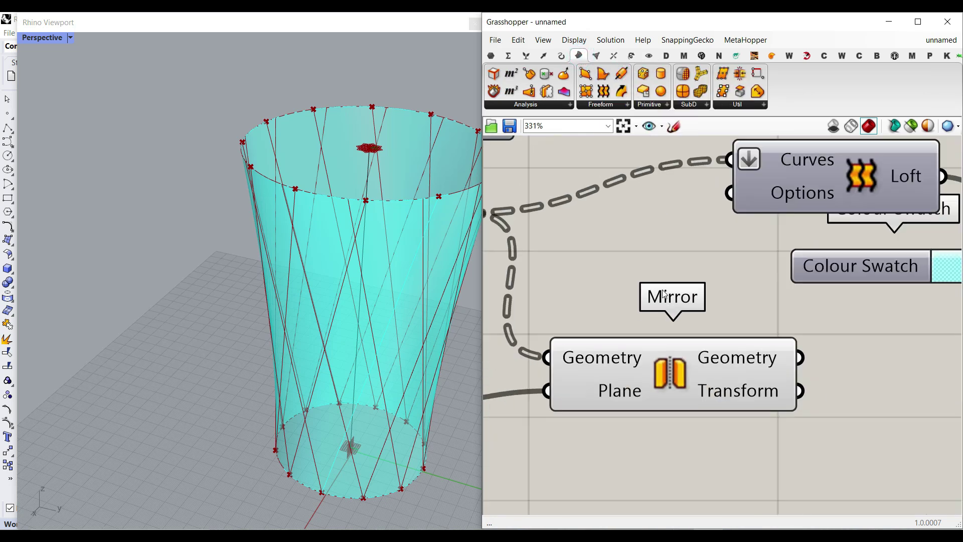
pyautogui.scroll(-5, 576, 269)
pyautogui.moveTo(546, 250); pyautogui.dragTo(717, 296)
pyautogui.scroll(3, 660, 341)
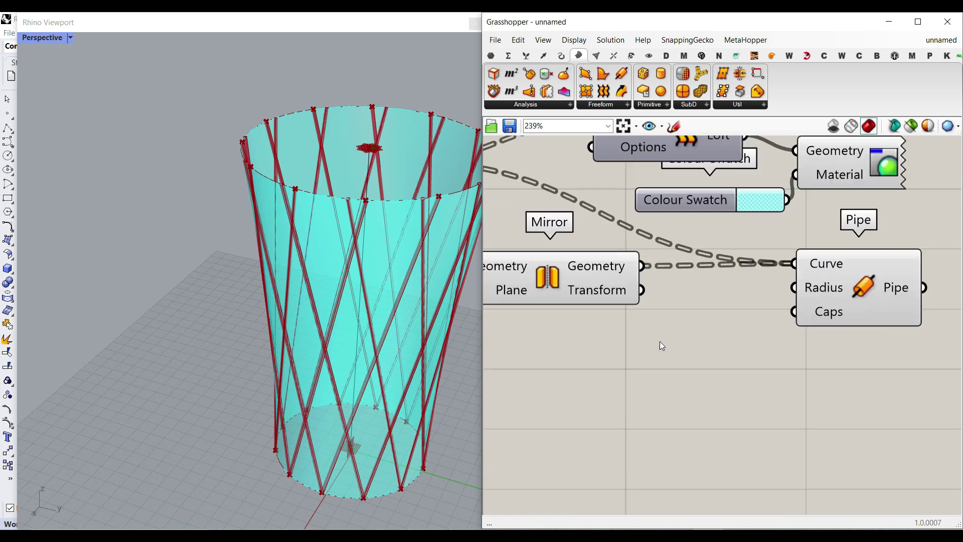
# Add a number slider starting at 2.22, connect it to the Pipe's Radius input and adjust it to 2.47
pyautogui.doubleClick(662, 343)
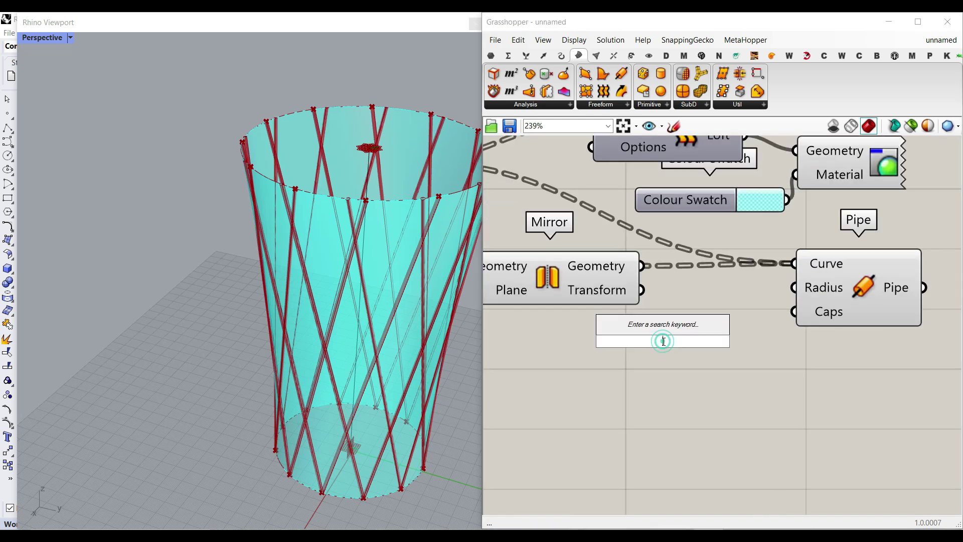
pyautogui.write('2.22')
pyautogui.press('Return')
pyautogui.moveTo(759, 341); pyautogui.dragTo(793, 289)
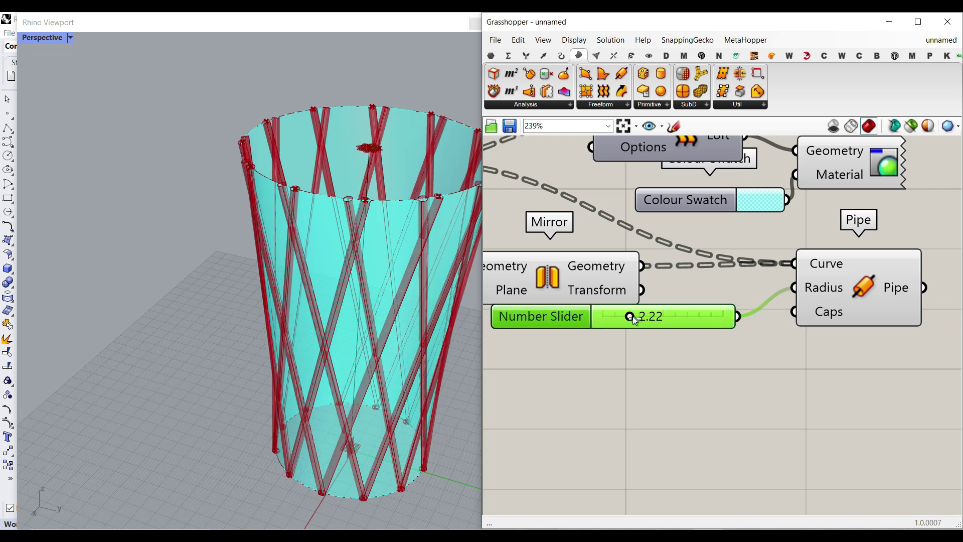
pyautogui.moveTo(633, 317); pyautogui.dragTo(636, 316)
pyautogui.moveTo(695, 315); pyautogui.dragTo(697, 358)
# Connect the Circle output as an additional source of the Pipe's Curve input and check the rim pipes in the viewport
pyautogui.scroll(-4, 723, 332)
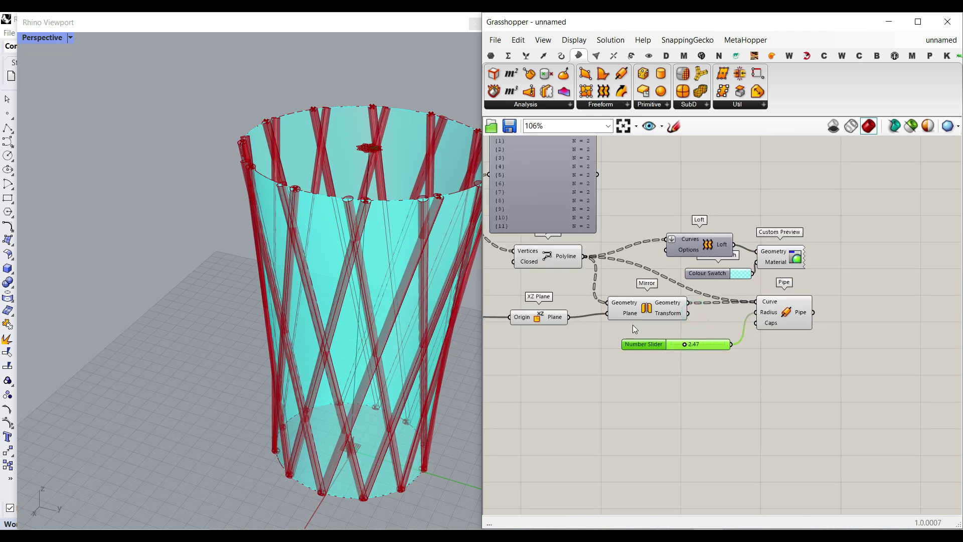
pyautogui.moveTo(559, 322); pyautogui.dragTo(715, 321, button='right')
pyautogui.scroll(-2, 715, 321)
pyautogui.moveTo(601, 289); pyautogui.dragTo(758, 298, button='right')
pyautogui.scroll(4, 675, 242)
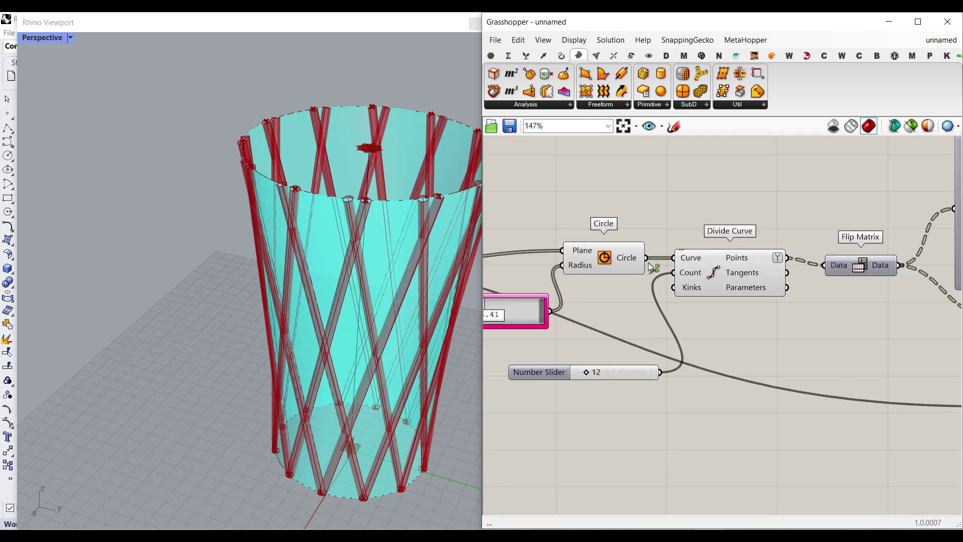
pyautogui.moveTo(647, 260); pyautogui.dragTo(838, 313)
pyautogui.scroll(-3, 638, 299)
pyautogui.scroll(4, 835, 329)
pyautogui.moveTo(299, 306); pyautogui.dragTo(225, 257, button='right')
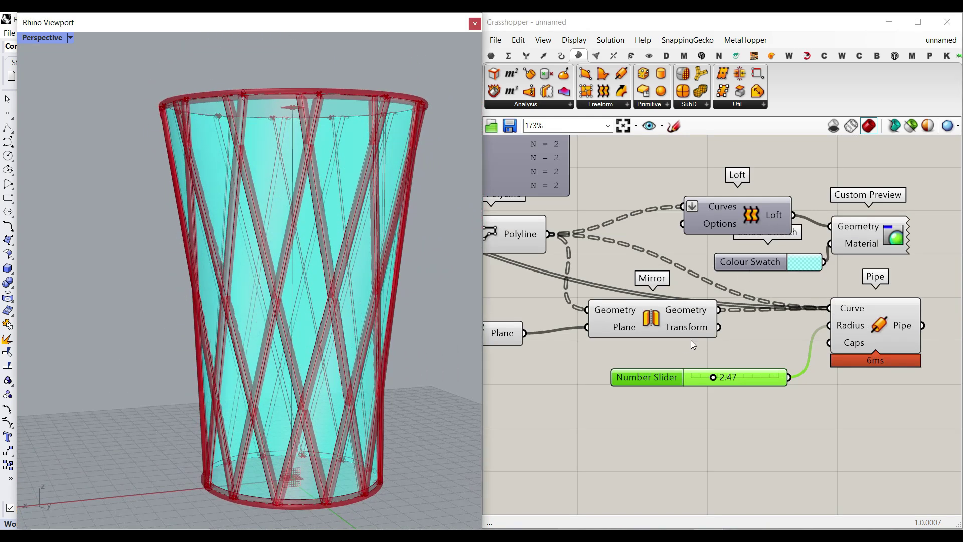
pyautogui.moveTo(314, 316); pyautogui.dragTo(289, 339, button='right')
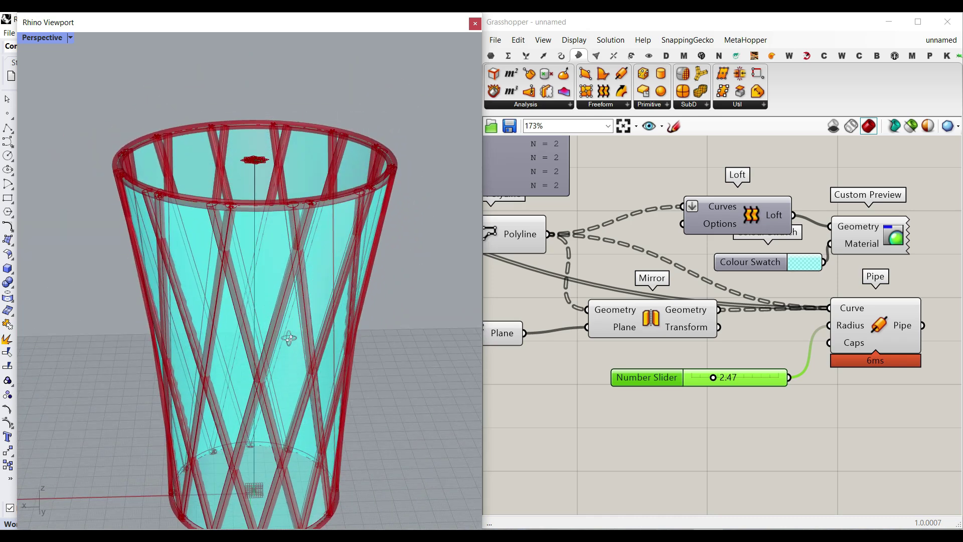
# Spread out the preview components and place a copy of the Custom Preview and its Colour Swatch beside the Pipe
pyautogui.moveTo(733, 269); pyautogui.dragTo(613, 240)
pyautogui.moveTo(687, 234); pyautogui.dragTo(804, 387)
pyautogui.click(809, 309)
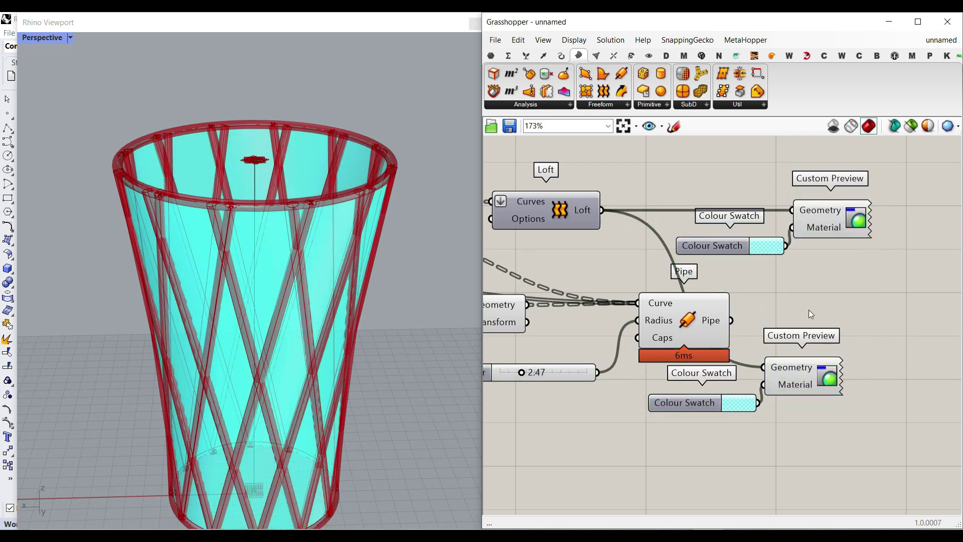
# Connect the Pipe output to the copied Custom Preview's Geometry input and set its Colour Swatch to black with alpha 255
pyautogui.scroll(2, 809, 309)
pyautogui.moveTo(732, 315); pyautogui.dragTo(779, 381)
pyautogui.moveTo(751, 389); pyautogui.dragTo(751, 334, button='right')
pyautogui.click(748, 374)
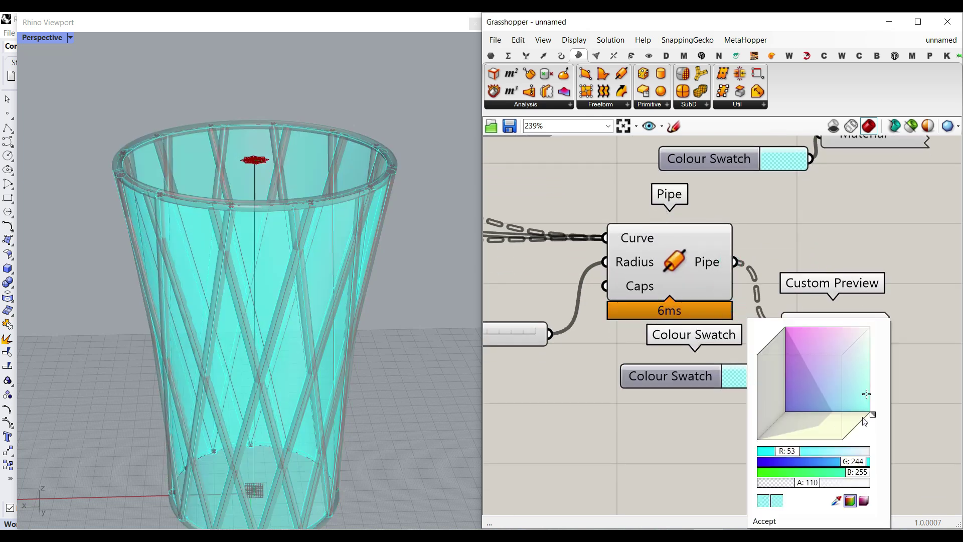
pyautogui.moveTo(874, 417); pyautogui.dragTo(721, 459)
pyautogui.moveTo(806, 483); pyautogui.dragTo(909, 482)
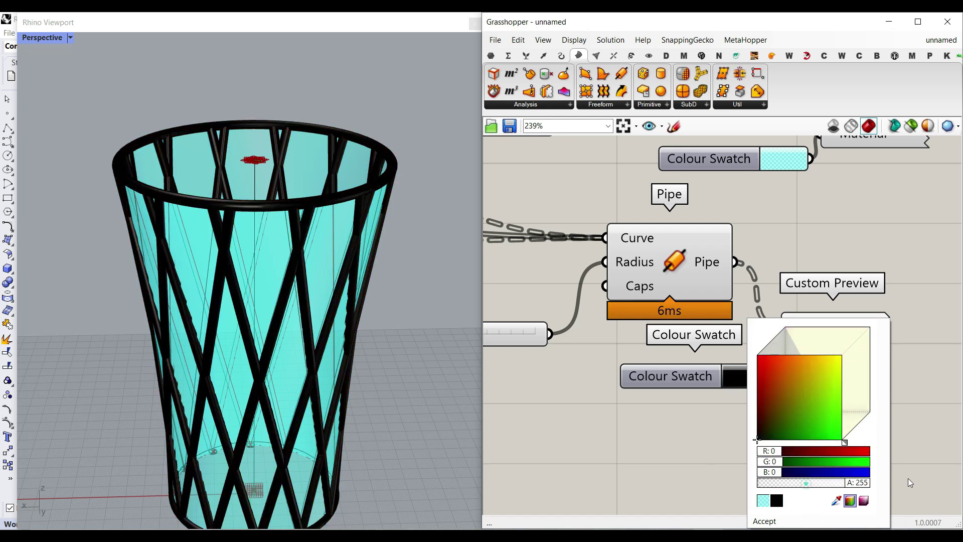
pyautogui.click(579, 423)
# Switch the Perspective viewport to Rendered display and turn off the Pipe component's own preview
pyautogui.moveTo(271, 397); pyautogui.dragTo(96, 117, button='right')
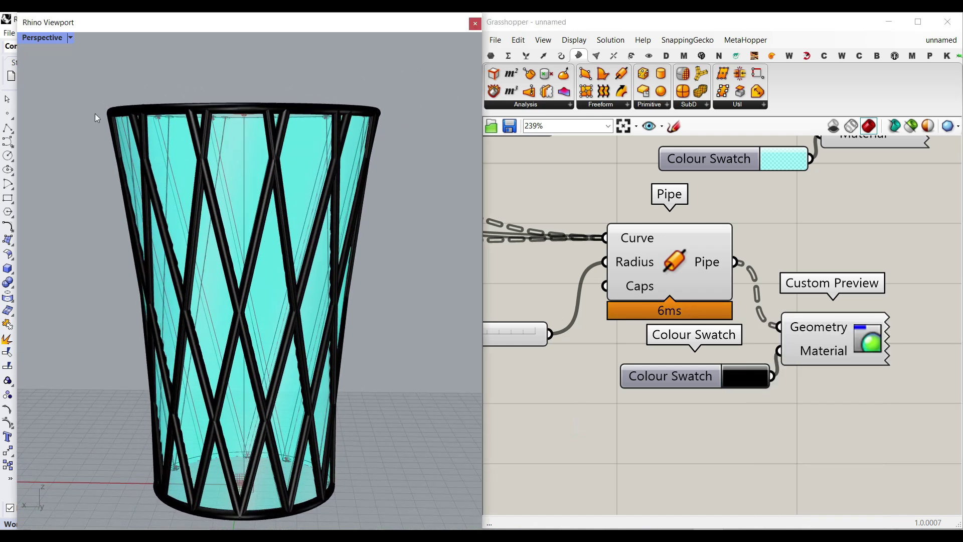
pyautogui.click(49, 45)
pyautogui.click(64, 101)
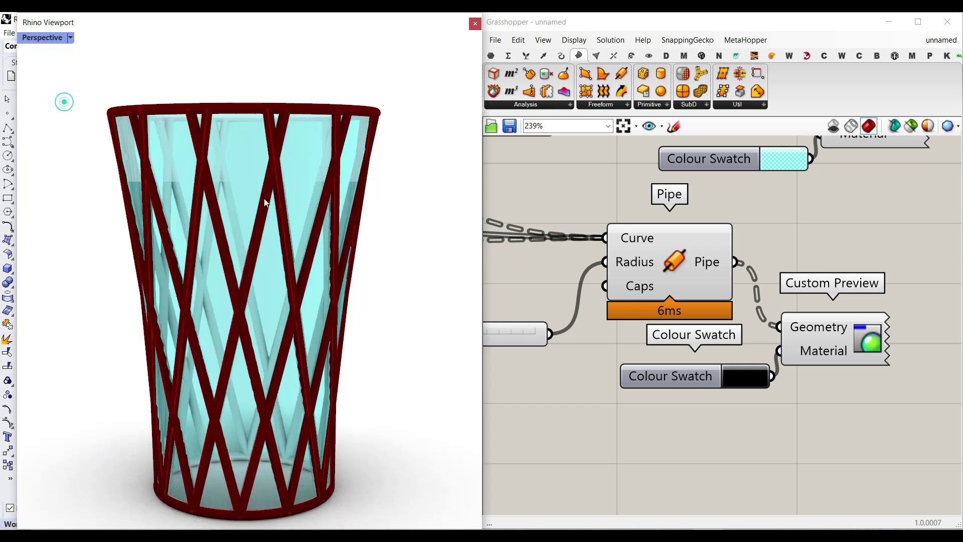
pyautogui.moveTo(675, 259); pyautogui.dragTo(723, 251, button='right')
pyautogui.rightClick(724, 251)
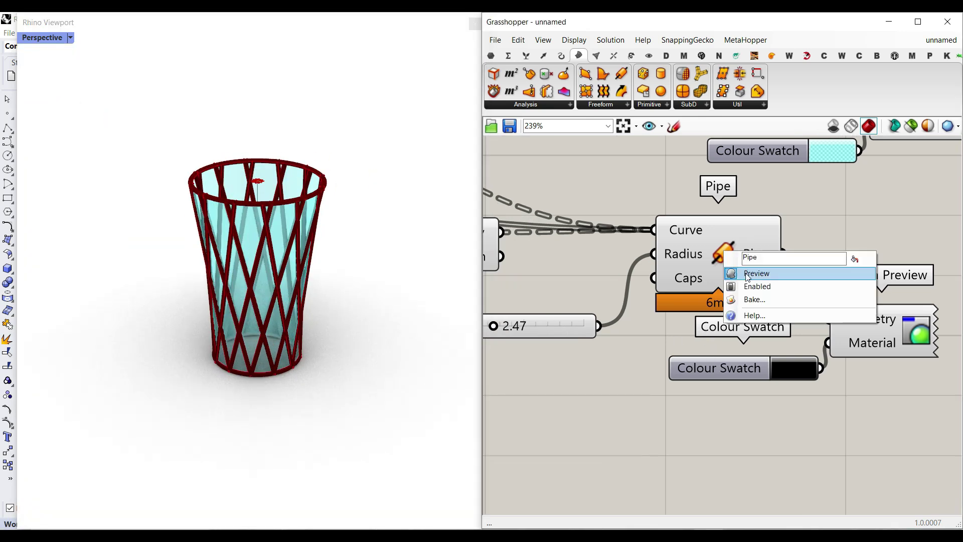
pyautogui.click(746, 274)
pyautogui.scroll(5, 289, 321)
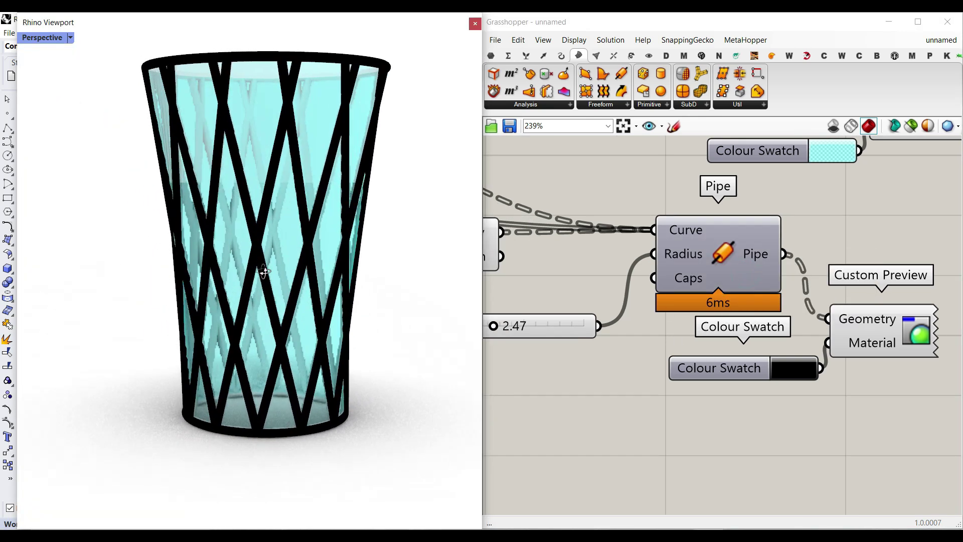
pyautogui.moveTo(277, 322); pyautogui.dragTo(254, 279, button='right')
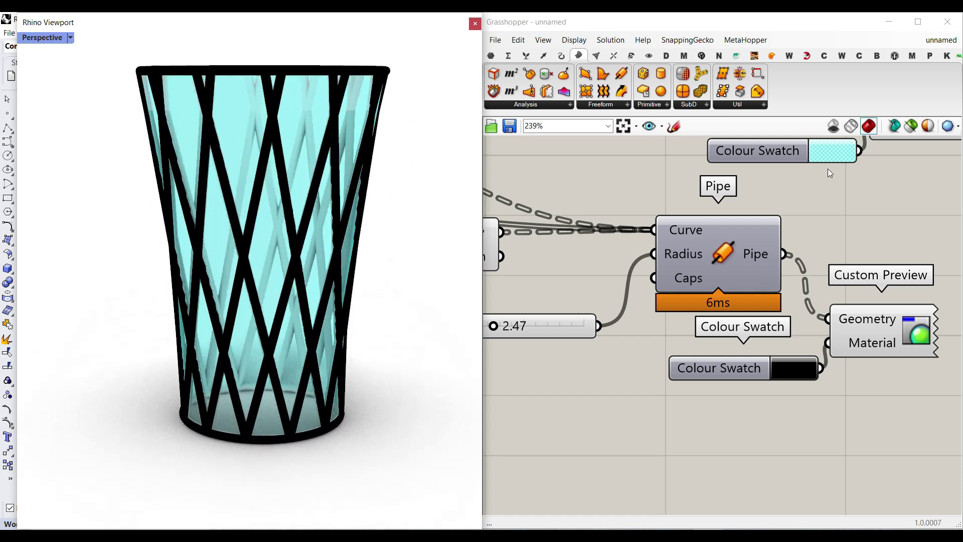
pyautogui.scroll(-6, 202, 241)
pyautogui.scroll(3, 203, 243)
# Return the viewport to Shaded display, adjust the height of the tower's central axis curve and check the lattice
pyautogui.click(70, 38)
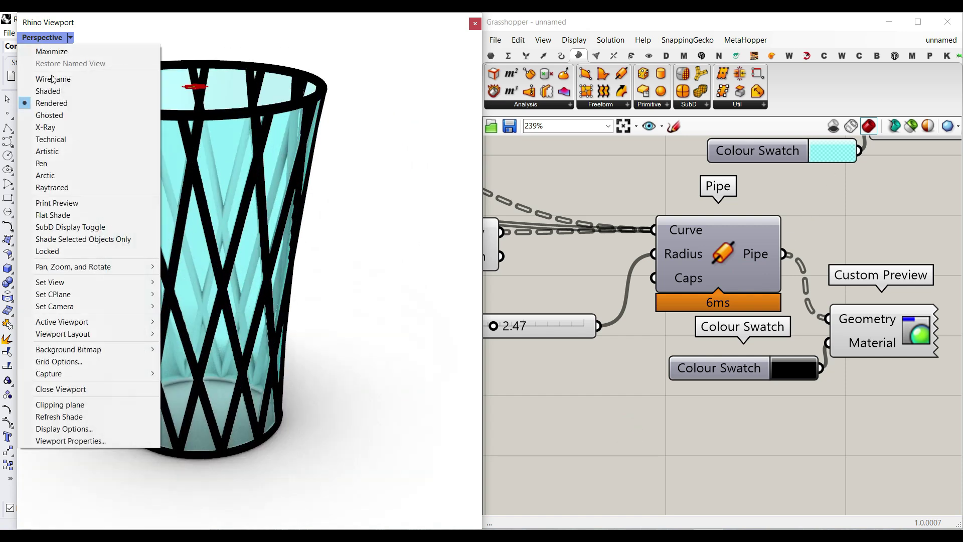
pyautogui.click(54, 91)
pyautogui.moveTo(247, 282)
pyautogui.mouseDown(button='right')
pyautogui.moveTo(215, 338)
pyautogui.moveTo(200, 275)
pyautogui.mouseUp(button='right')
pyautogui.click(201, 287)
pyautogui.moveTo(199, 414); pyautogui.dragTo(199, 431)
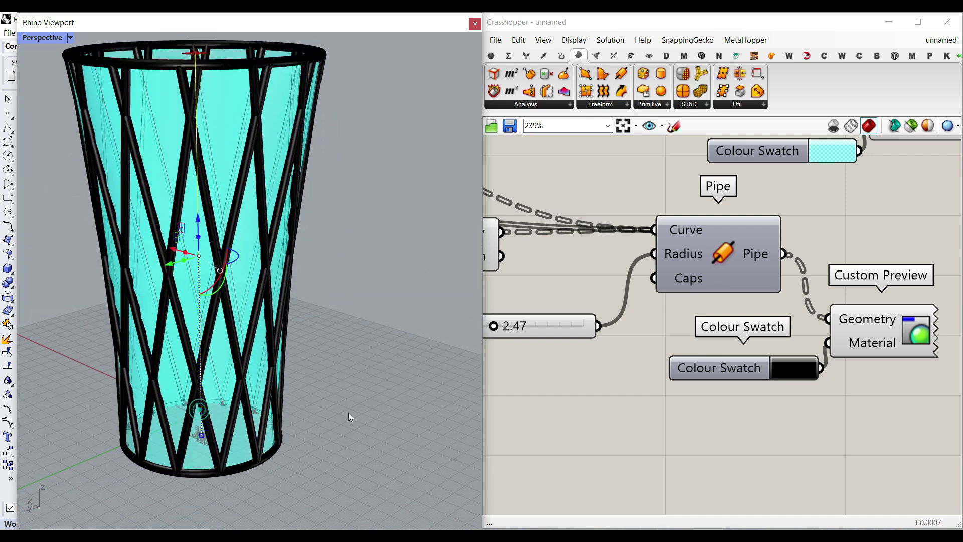
pyautogui.click(349, 416)
pyautogui.scroll(-4, 335, 420)
pyautogui.moveTo(299, 415); pyautogui.dragTo(293, 386, button='right')
pyautogui.scroll(6, 244, 201)
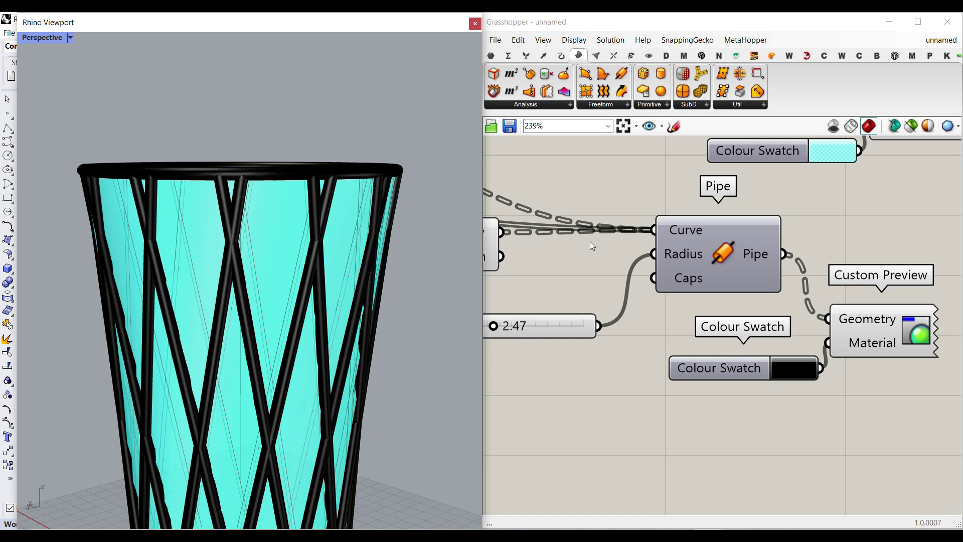
pyautogui.scroll(-8, 222, 187)
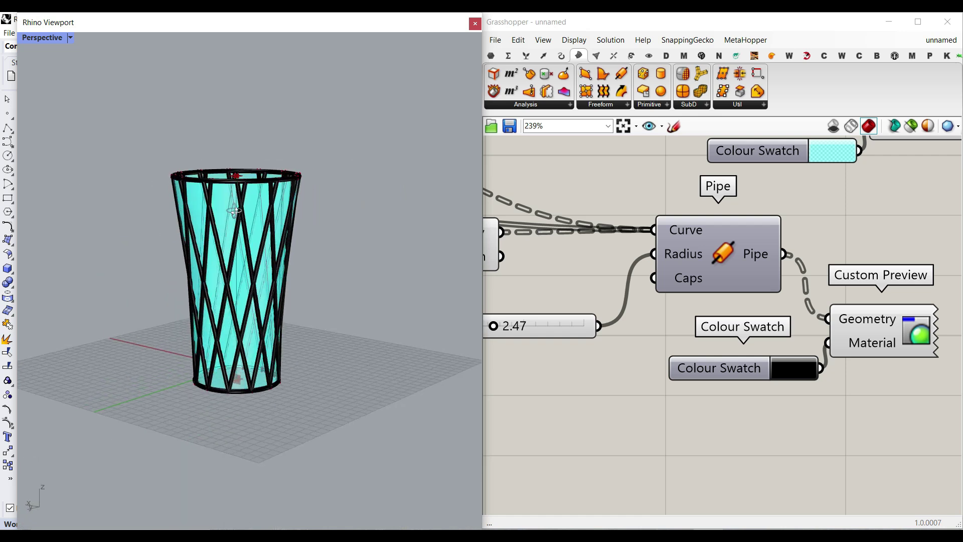
pyautogui.moveTo(232, 200); pyautogui.dragTo(245, 219, button='right')
pyautogui.scroll(7, 250, 195)
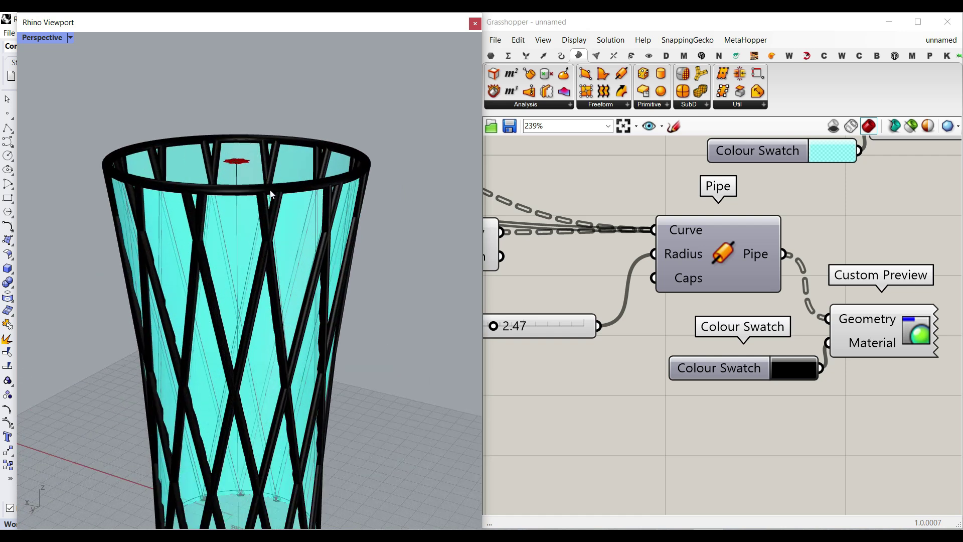
# Rename the slider feeding Divide Curve's Count input as Count and move it below the rotation angle slider
pyautogui.scroll(-3, 609, 315)
pyautogui.moveTo(502, 321); pyautogui.dragTo(757, 364, button='right')
pyautogui.moveTo(563, 335); pyautogui.dragTo(830, 386, button='right')
pyautogui.moveTo(636, 345); pyautogui.dragTo(747, 347, button='right')
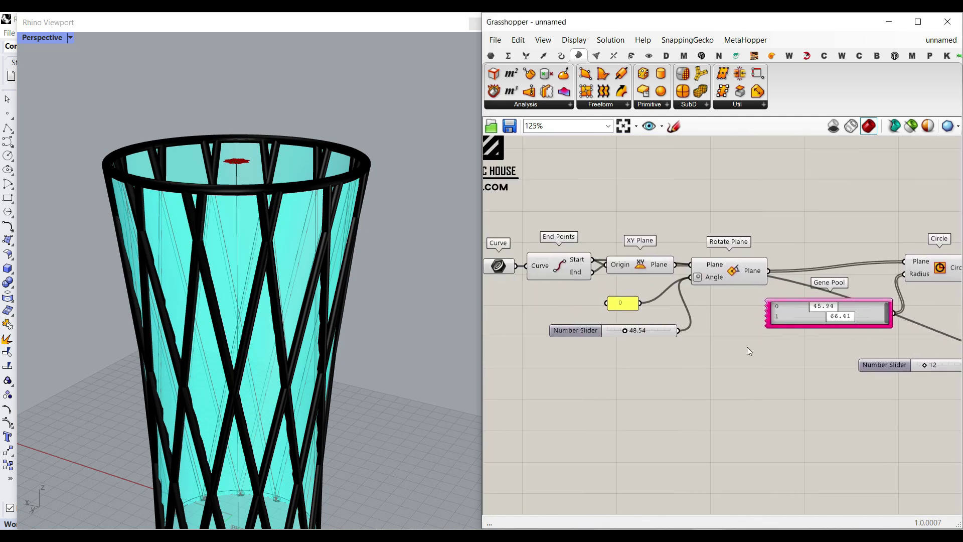
pyautogui.moveTo(866, 379); pyautogui.dragTo(758, 368, button='right')
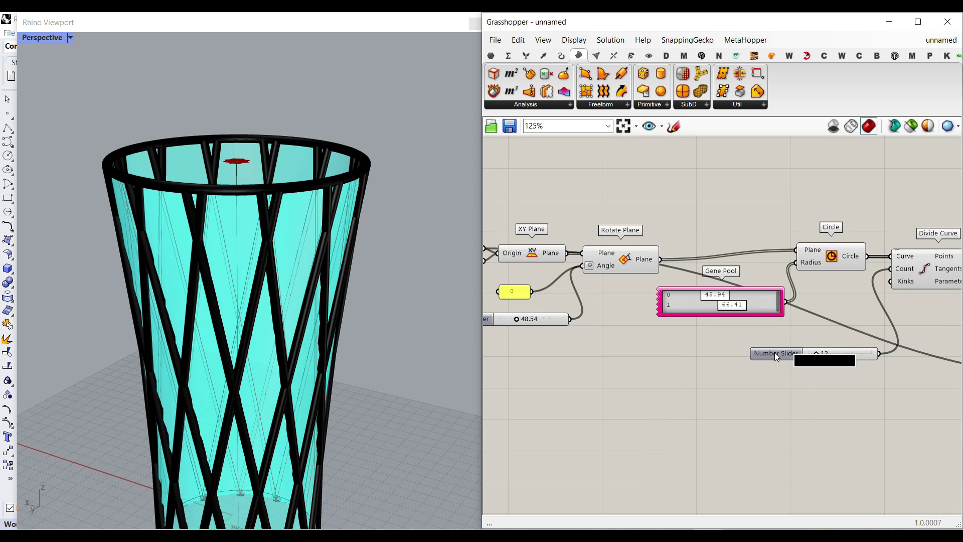
pyautogui.rightClick(775, 352)
pyautogui.write('Count')
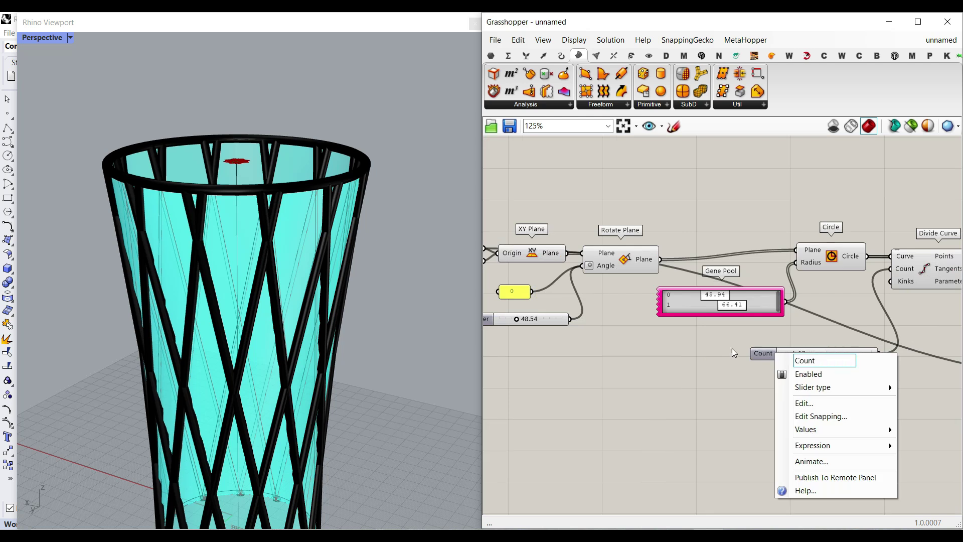
pyautogui.click(716, 370)
pyautogui.moveTo(715, 365); pyautogui.dragTo(832, 385, button='right')
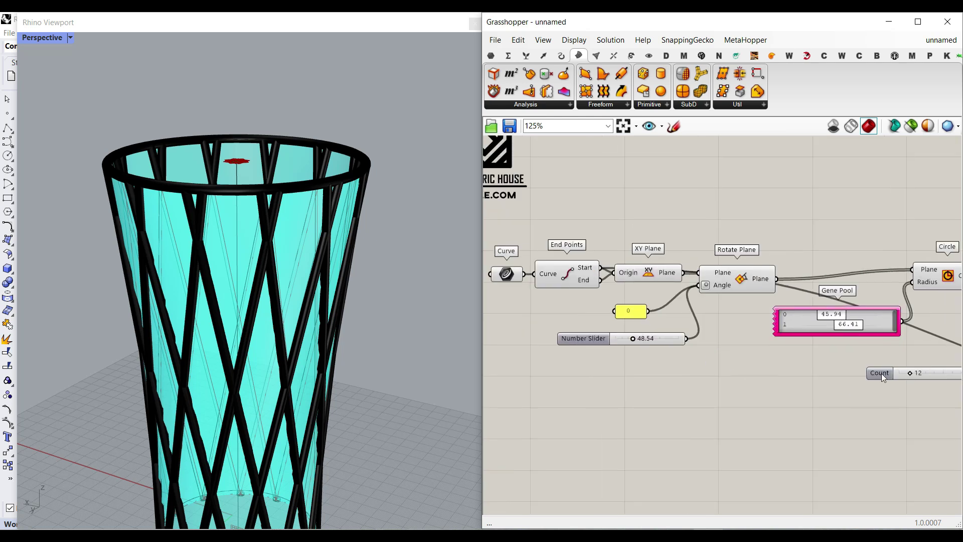
pyautogui.moveTo(881, 373); pyautogui.dragTo(551, 368)
# Add a panel containing 360 below the Count slider
pyautogui.scroll(3, 645, 393)
pyautogui.moveTo(612, 394); pyautogui.dragTo(705, 420, button='right')
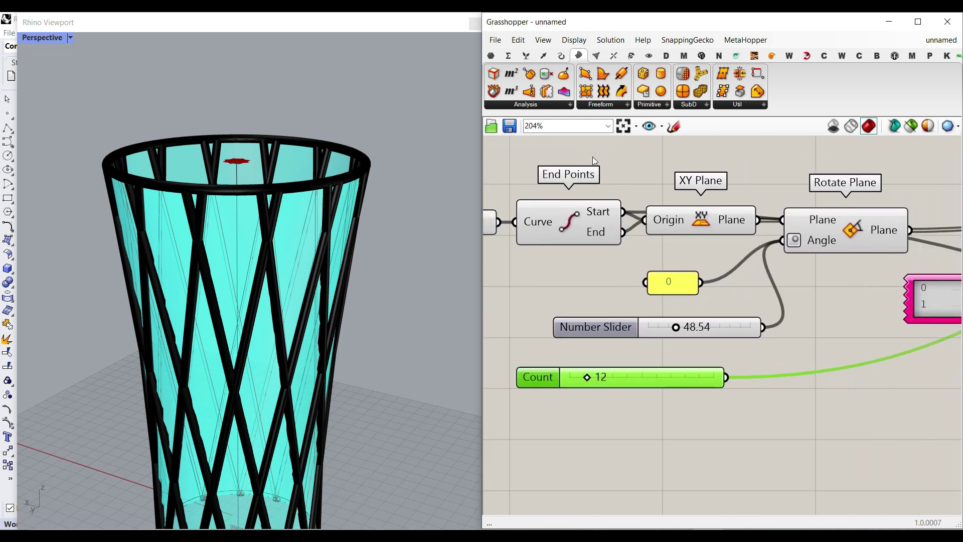
pyautogui.doubleClick(618, 424)
pyautogui.write('//')
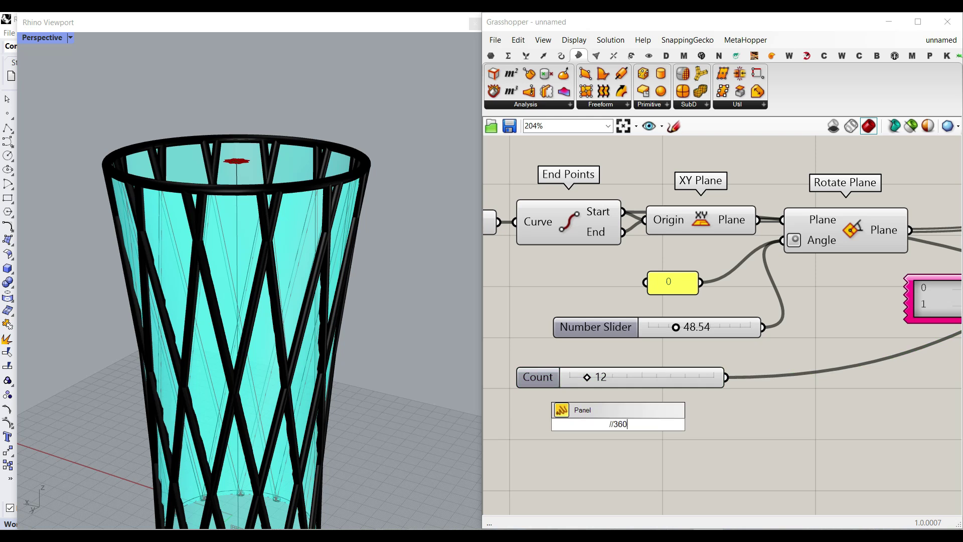
pyautogui.write('360')
pyautogui.press('Return')
# Add a Division component with the 360 panel as input A and the Count slider as input B
pyautogui.click(508, 55)
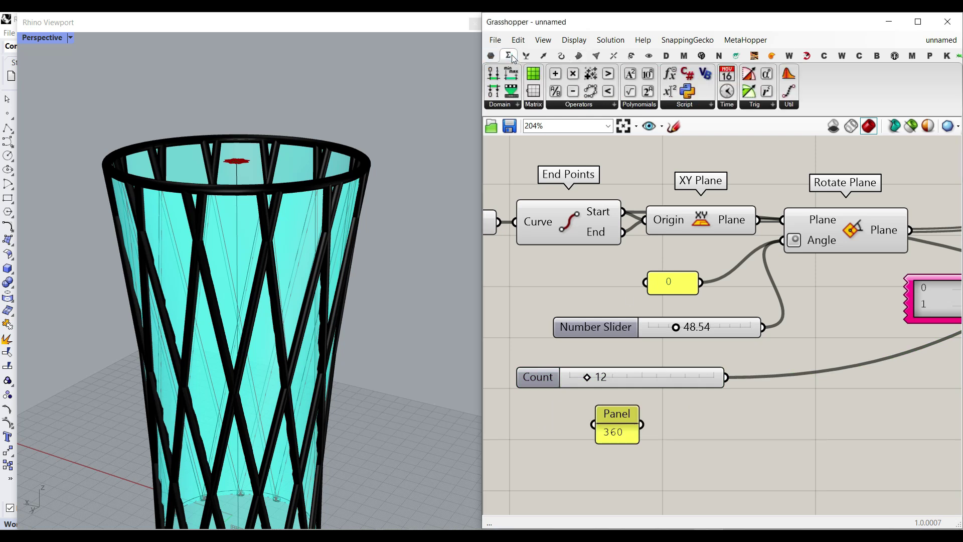
pyautogui.moveTo(555, 90); pyautogui.dragTo(795, 428)
pyautogui.moveTo(641, 425); pyautogui.dragTo(743, 423)
pyautogui.moveTo(724, 379); pyautogui.dragTo(743, 443)
# Examine the angular spacing between neighbouring lattice members along the tower's bottom rim
pyautogui.scroll(-5, 219, 223)
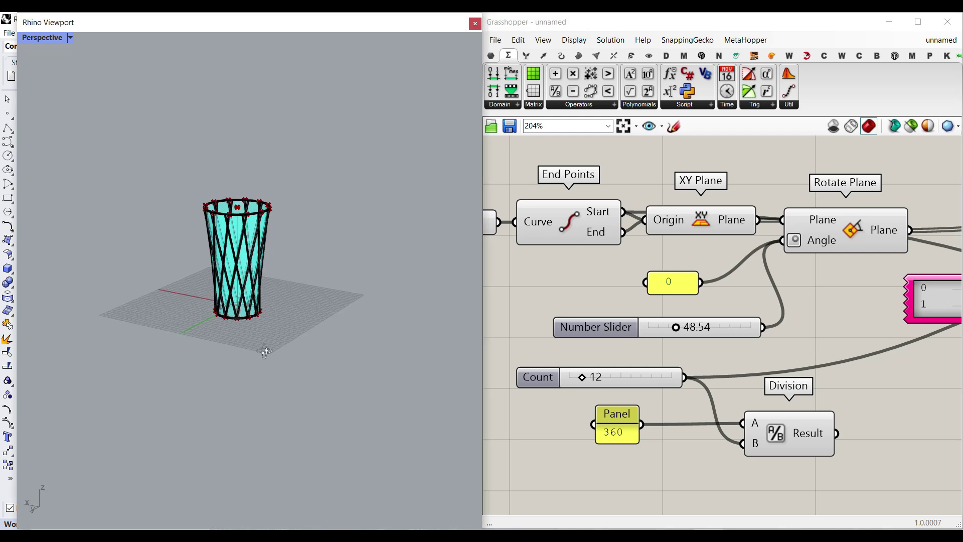
pyautogui.scroll(10, 236, 323)
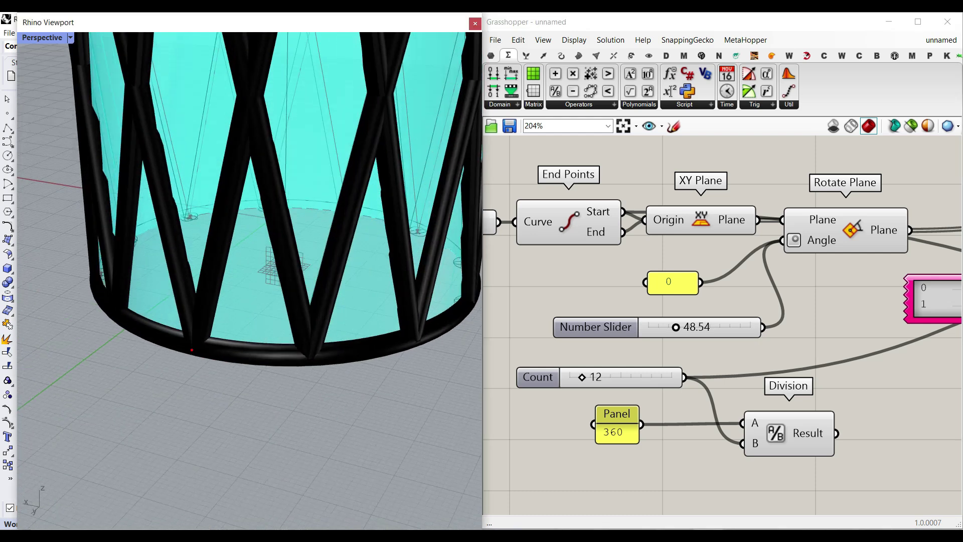
pyautogui.moveTo(195, 341); pyautogui.dragTo(158, 386)
pyautogui.moveTo(312, 333); pyautogui.dragTo(321, 405)
pyautogui.moveTo(166, 372); pyautogui.dragTo(298, 392)
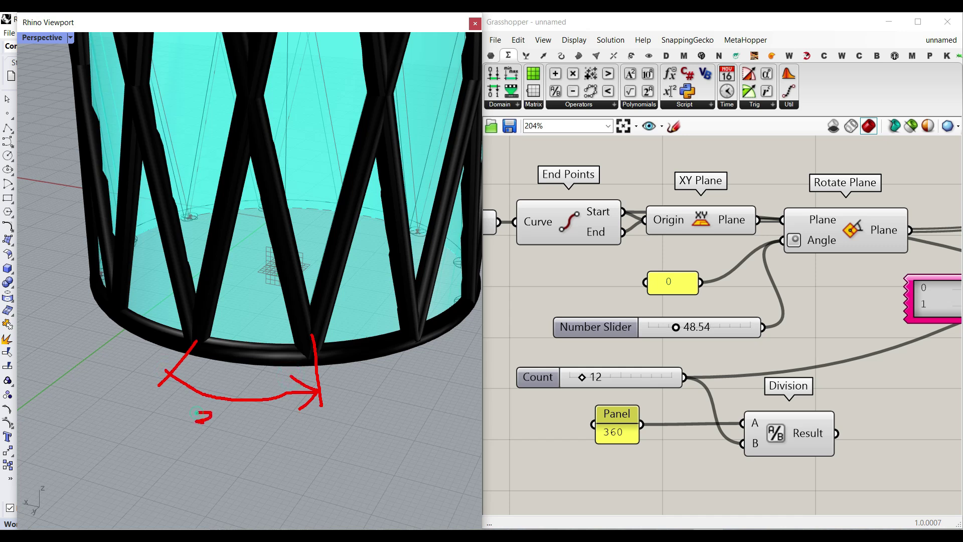
pyautogui.moveTo(238, 417); pyautogui.dragTo(240, 419)
pyautogui.moveTo(187, 441); pyautogui.dragTo(256, 446)
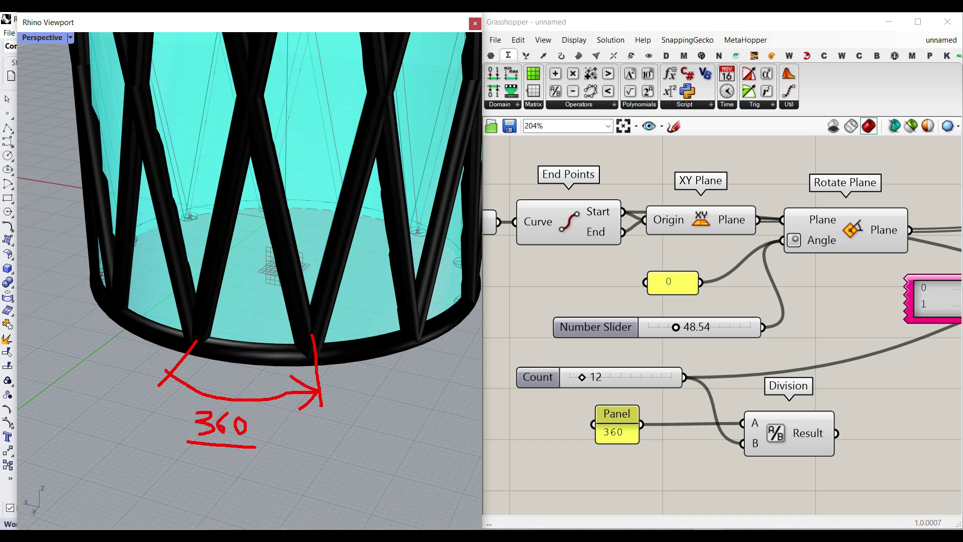
pyautogui.moveTo(212, 472); pyautogui.dragTo(241, 479)
pyautogui.press('Escape')
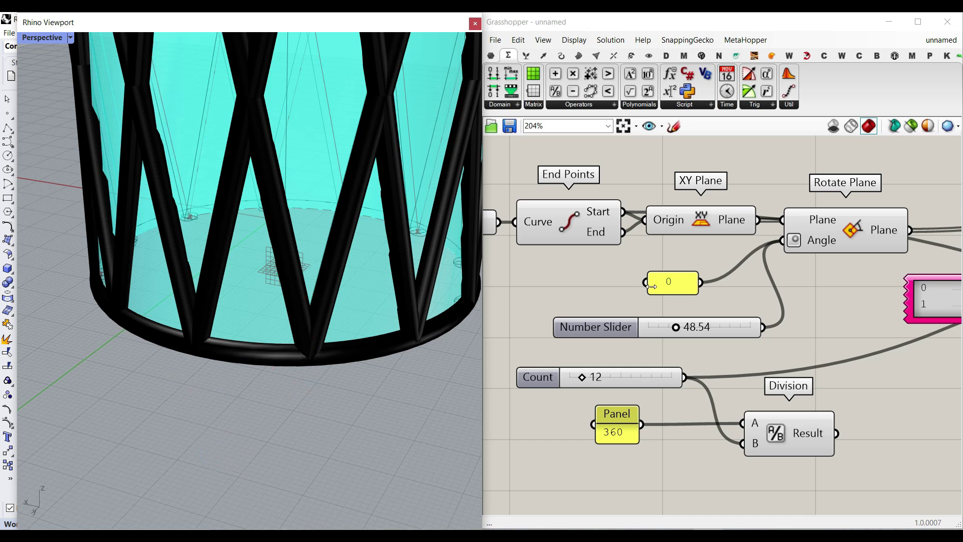
# Set the rotation angle slider to 60.68 and check the Division component's Result value
pyautogui.scroll(-1, 746, 303)
pyautogui.moveTo(651, 283)
pyautogui.mouseDown(button='right')
pyautogui.moveTo(746, 303)
pyautogui.moveTo(612, 298)
pyautogui.mouseUp(button='right')
pyautogui.scroll(3, 659, 324)
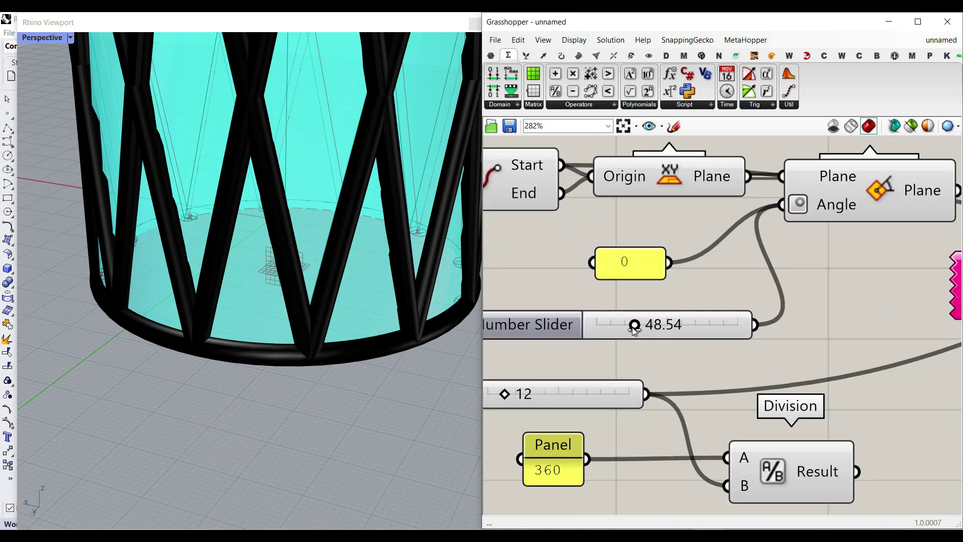
pyautogui.moveTo(635, 328); pyautogui.dragTo(644, 332)
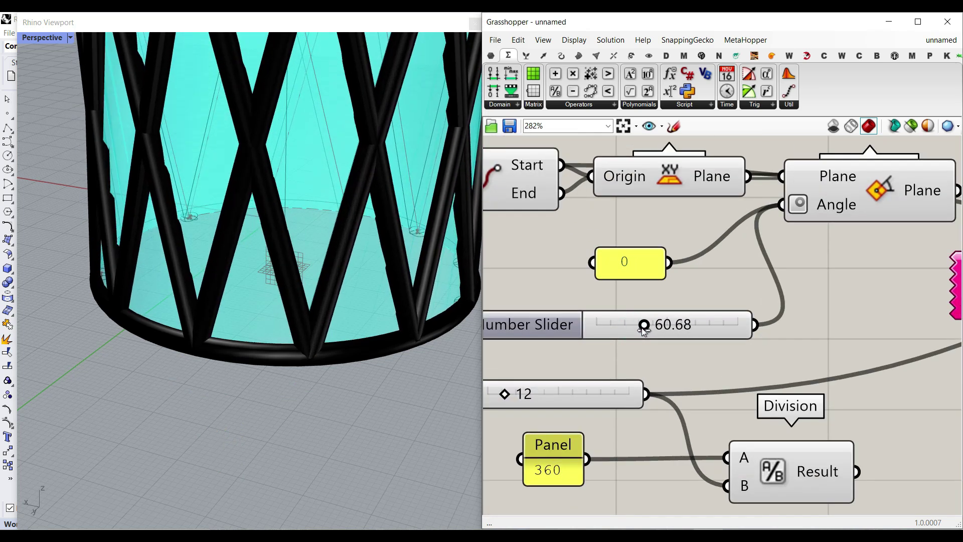
pyautogui.moveTo(769, 408); pyautogui.dragTo(728, 297, button='right')
pyautogui.moveTo(780, 357)
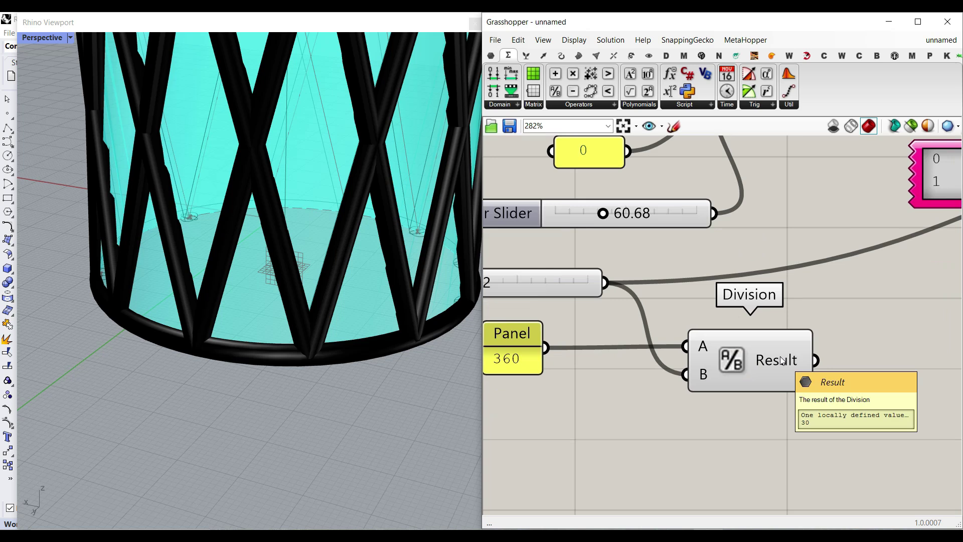
# Shift the Count slider, 360 panel and Division component aside and delete the number slider feeding Rotate Plane's Angle
pyautogui.scroll(-4, 781, 360)
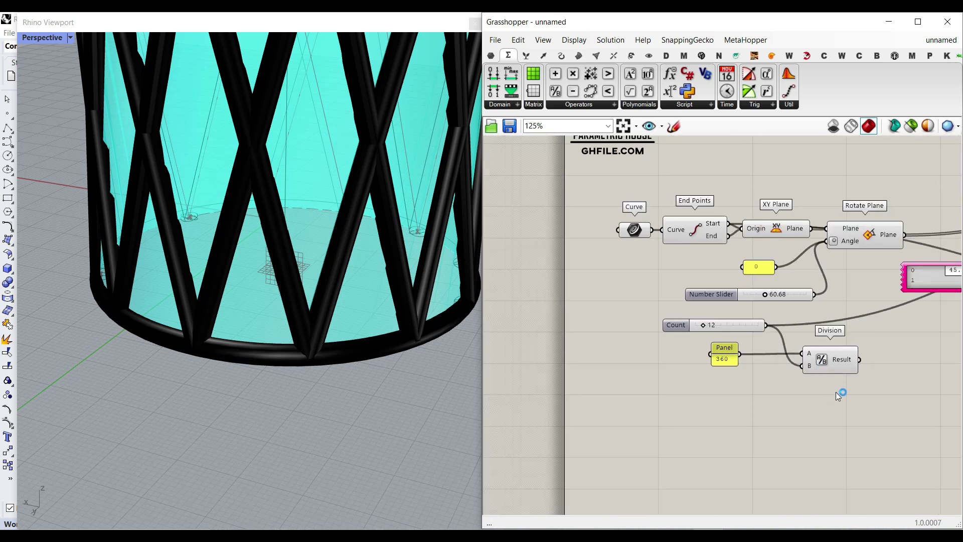
pyautogui.moveTo(754, 395); pyautogui.dragTo(613, 322)
pyautogui.moveTo(641, 329); pyautogui.dragTo(575, 330)
pyautogui.click(721, 311)
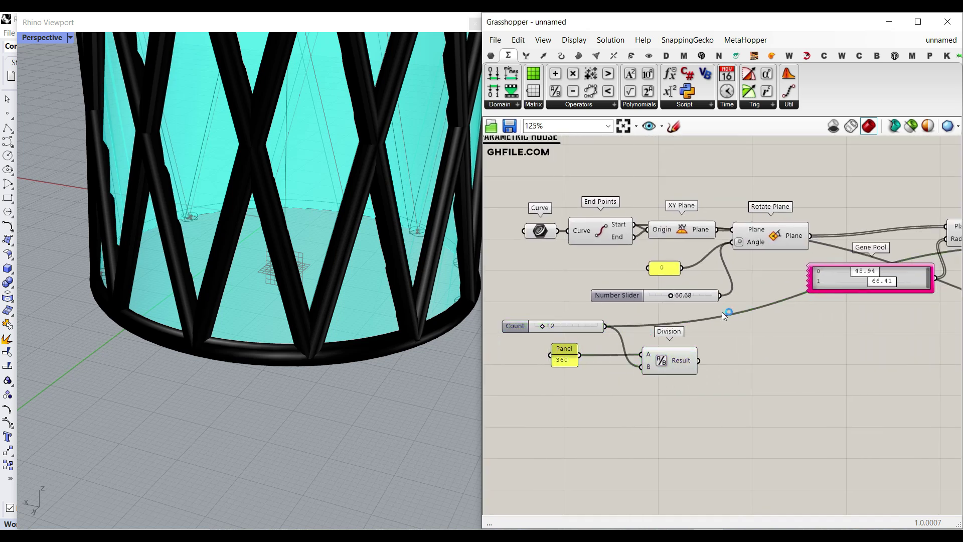
pyautogui.click(705, 301)
pyautogui.press('Delete')
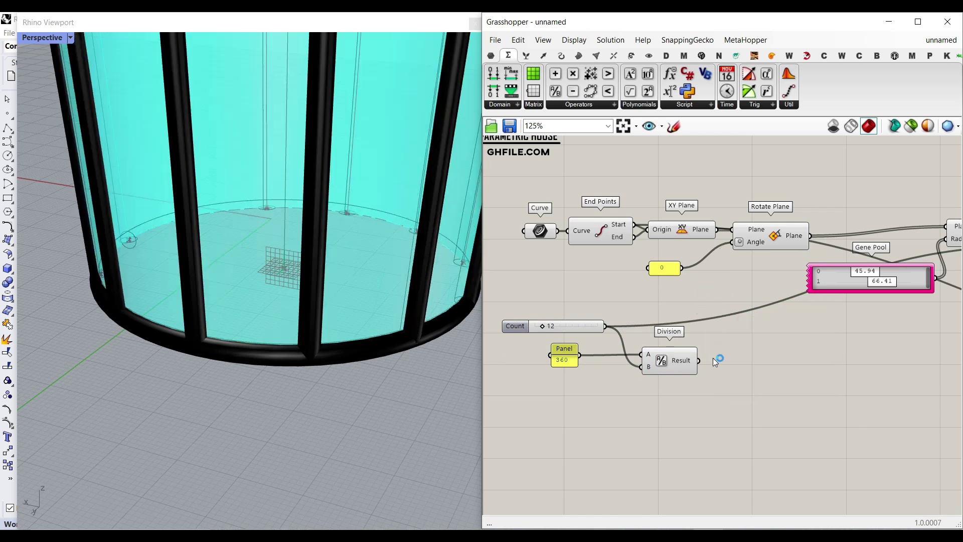
# Add a Multiplication component beside the Division and feed the Division Result into its A input
pyautogui.scroll(3, 709, 362)
pyautogui.moveTo(573, 73); pyautogui.dragTo(755, 380)
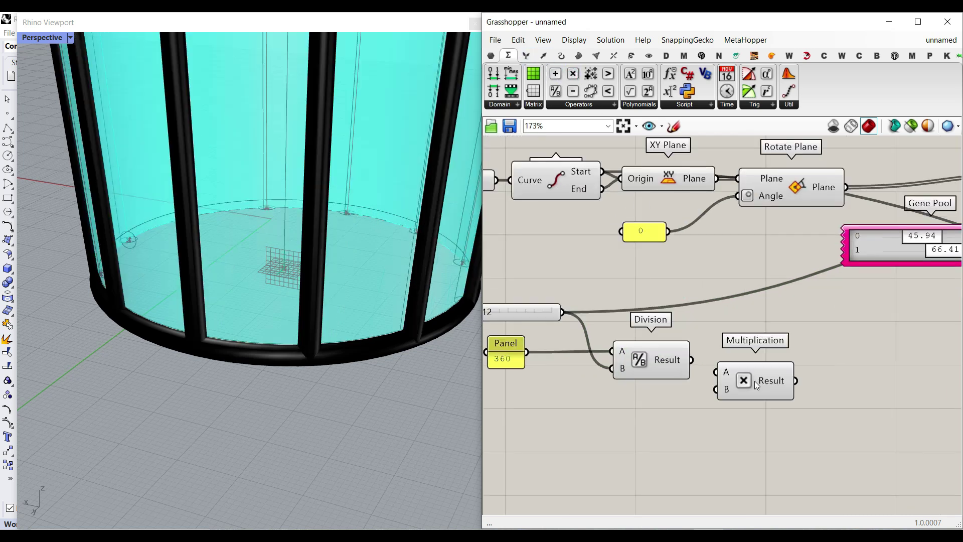
pyautogui.moveTo(691, 360); pyautogui.dragTo(714, 375)
# Add an integer slider at 0 for Multiplication's B input and connect the Multiplication Result to Rotate Plane's Angle input
pyautogui.doubleClick(616, 414)
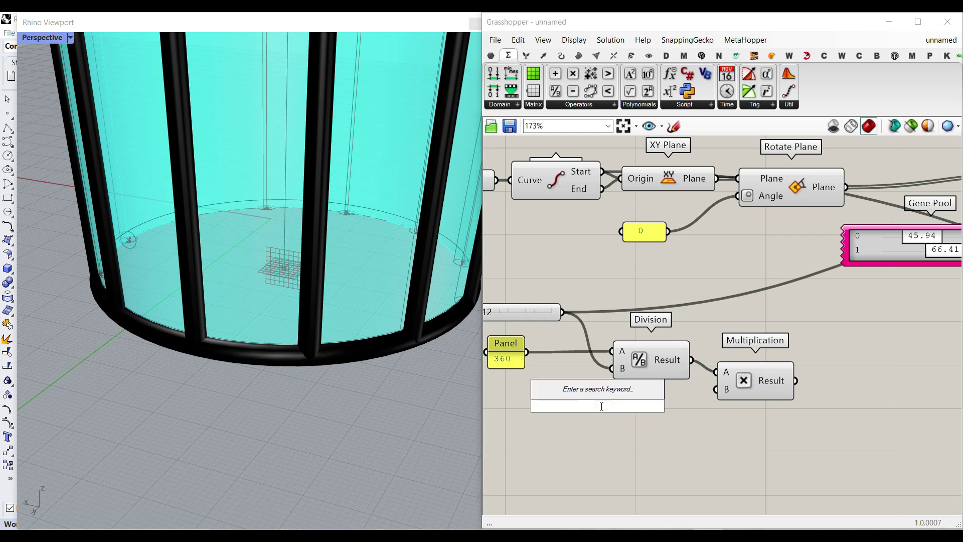
pyautogui.write('0')
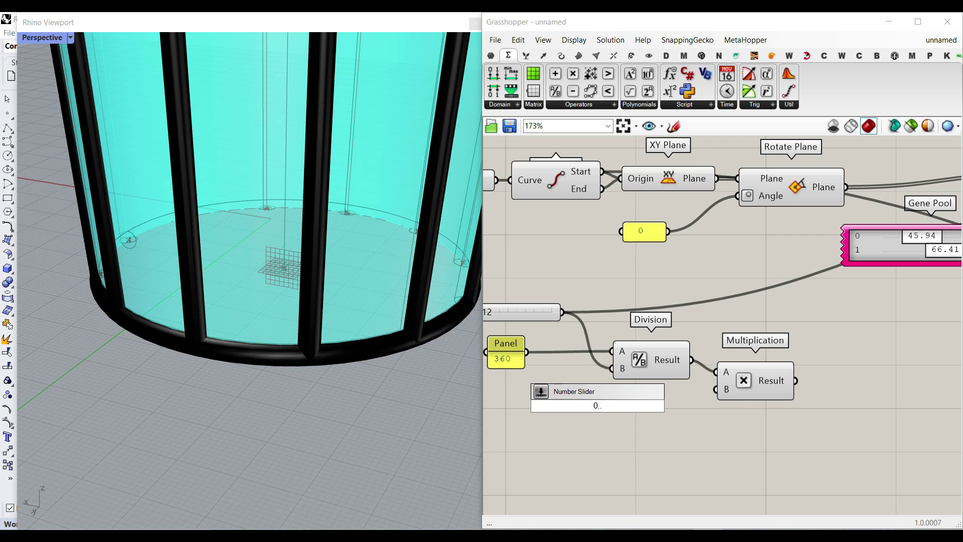
pyautogui.write('.')
pyautogui.press('Return')
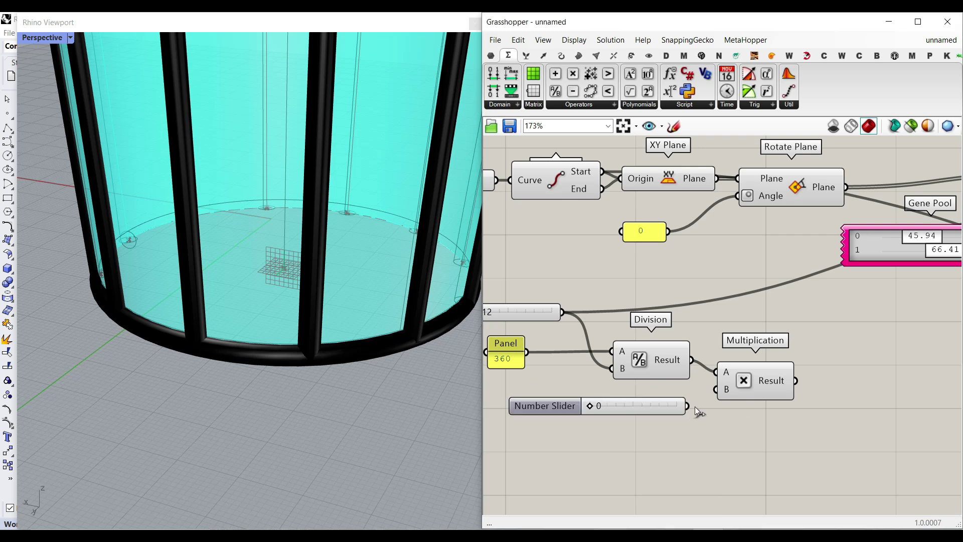
pyautogui.moveTo(688, 406); pyautogui.dragTo(716, 390)
pyautogui.moveTo(796, 381); pyautogui.dragTo(749, 211)
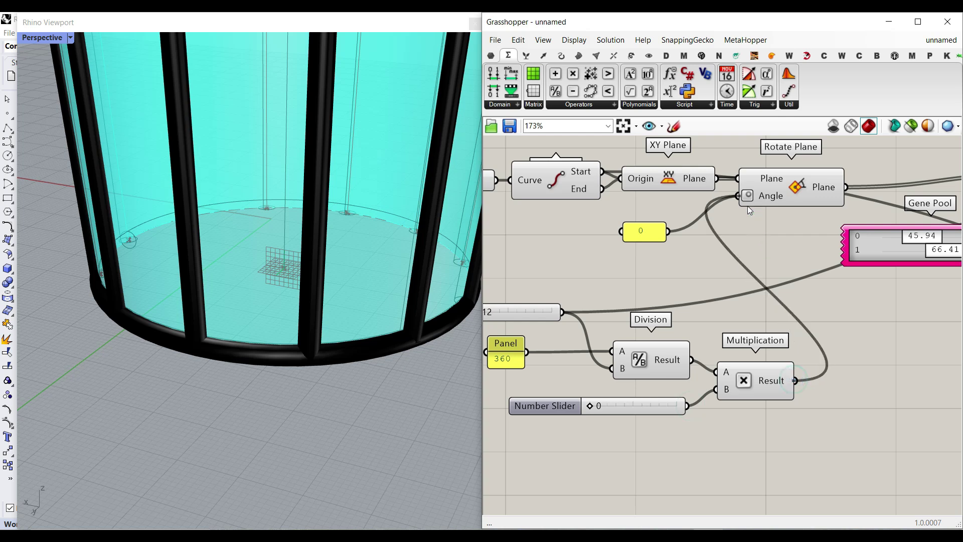
# Set the number slider feeding Multiplication's B input to 6 and view the whole tower
pyautogui.moveTo(595, 407); pyautogui.dragTo(664, 406)
pyautogui.scroll(-12, 194, 363)
pyautogui.scroll(4, 175, 187)
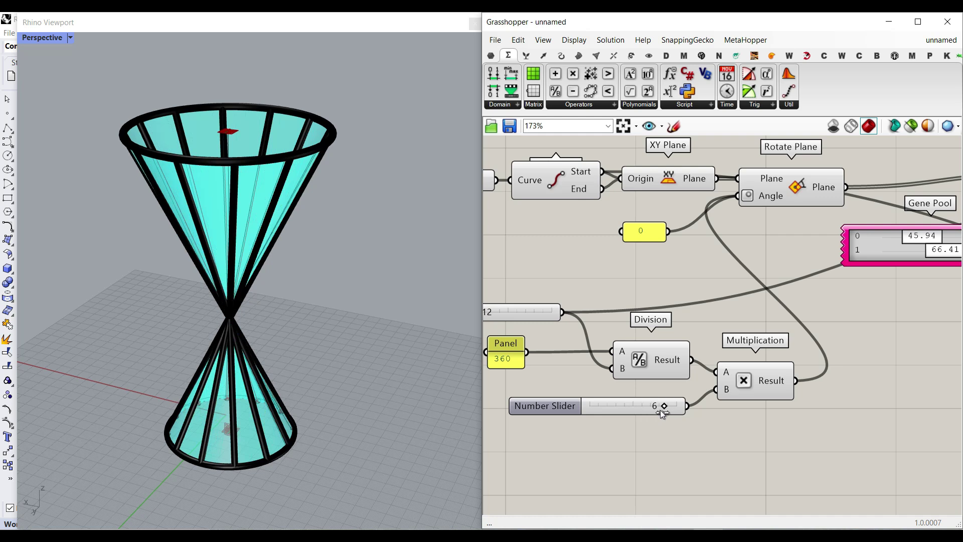
# Move the multiplier number slider beneath the 360 panel and set it to 5
pyautogui.moveTo(630, 400); pyautogui.dragTo(711, 405, button='right')
pyautogui.scroll(2, 625, 320)
pyautogui.moveTo(641, 426); pyautogui.dragTo(720, 415, button='right')
pyautogui.moveTo(708, 434); pyautogui.dragTo(592, 419)
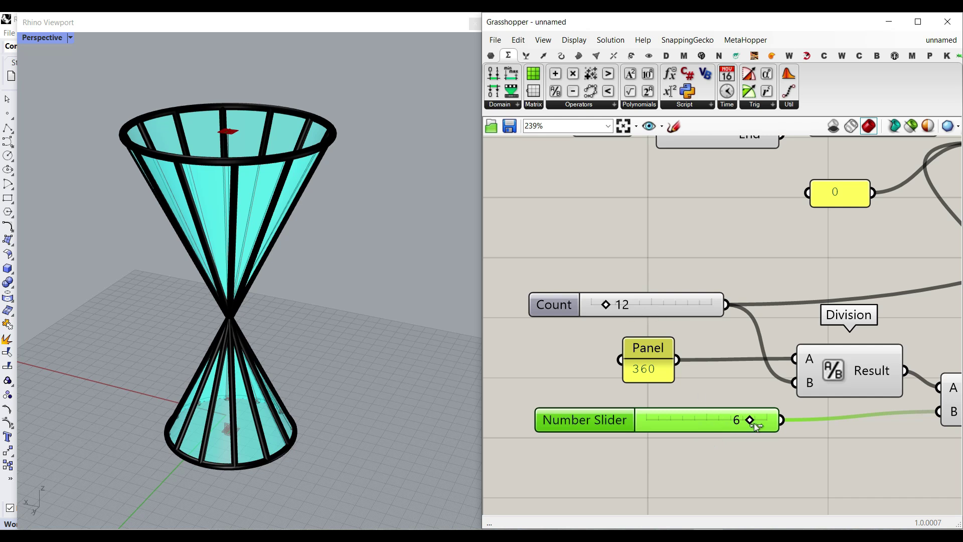
pyautogui.moveTo(750, 423)
pyautogui.mouseDown()
pyautogui.moveTo(652, 420)
pyautogui.moveTo(734, 426)
pyautogui.mouseUp()
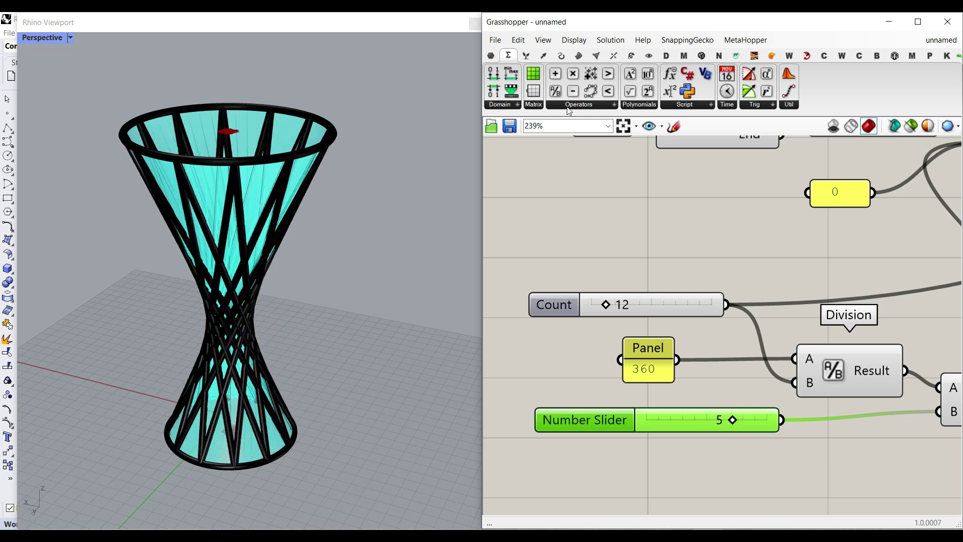
pyautogui.moveTo(573, 74); pyautogui.dragTo(820, 438)
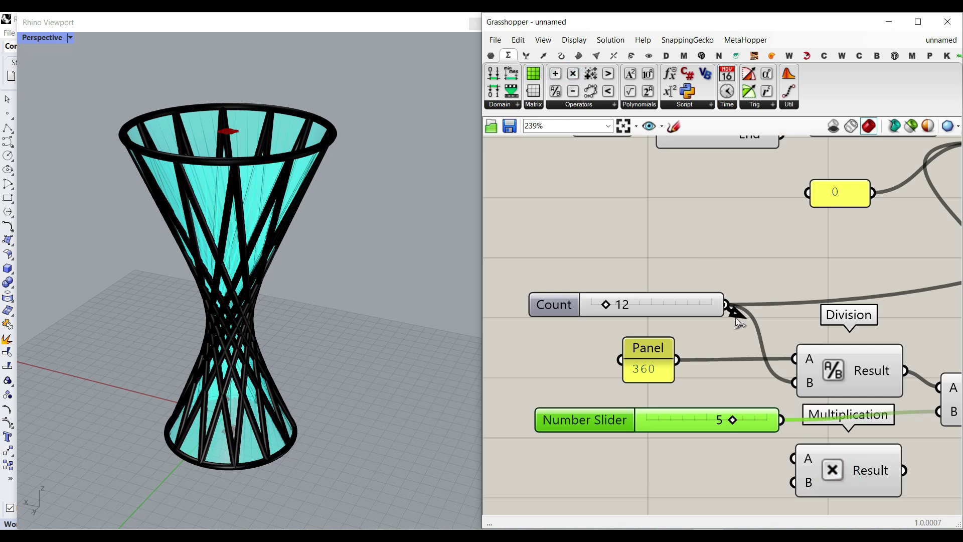
pyautogui.moveTo(735, 317); pyautogui.dragTo(792, 457)
pyautogui.moveTo(748, 469); pyautogui.dragTo(778, 383, button='right')
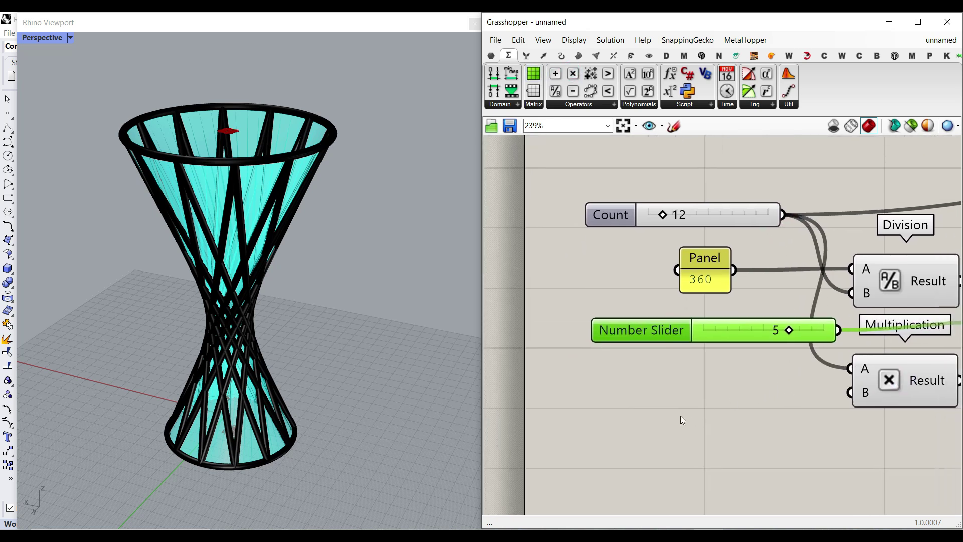
pyautogui.moveTo(778, 416); pyautogui.dragTo(696, 410, button='right')
pyautogui.doubleClick(658, 404)
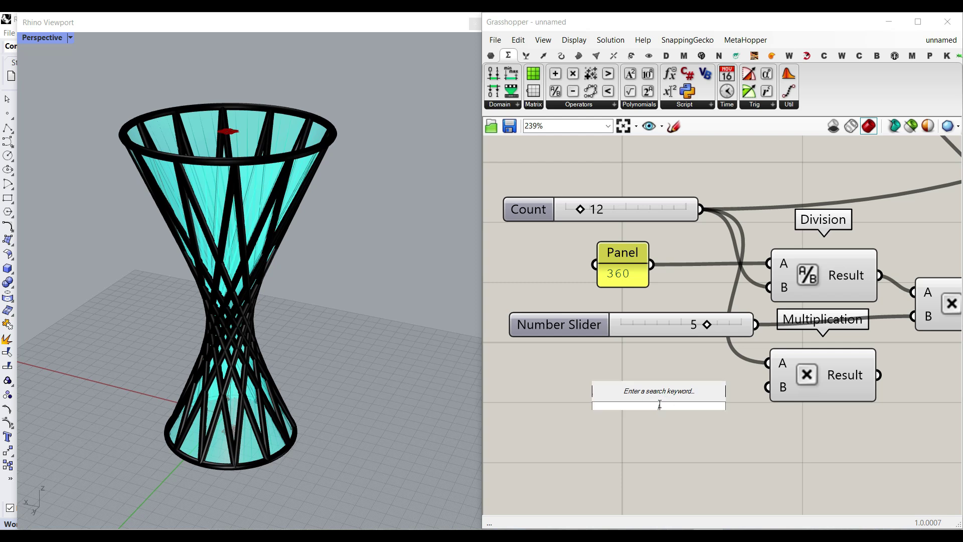
pyautogui.write('//')
pyautogui.click(847, 380)
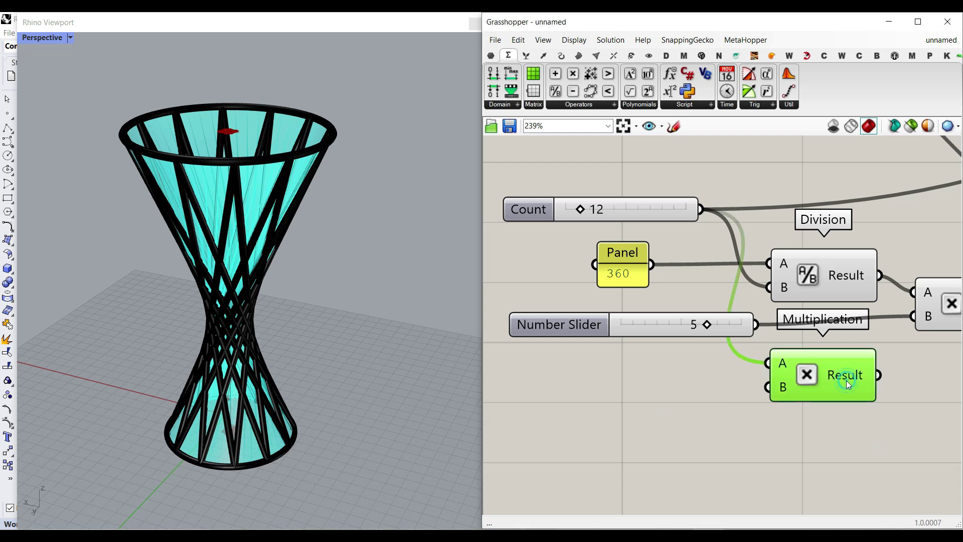
pyautogui.press('Delete')
# Add a second Division component below the slider, dividing the Count value by a new panel holding 2
pyautogui.moveTo(555, 91); pyautogui.dragTo(837, 404)
pyautogui.moveTo(733, 299); pyautogui.dragTo(783, 391)
pyautogui.doubleClick(675, 396)
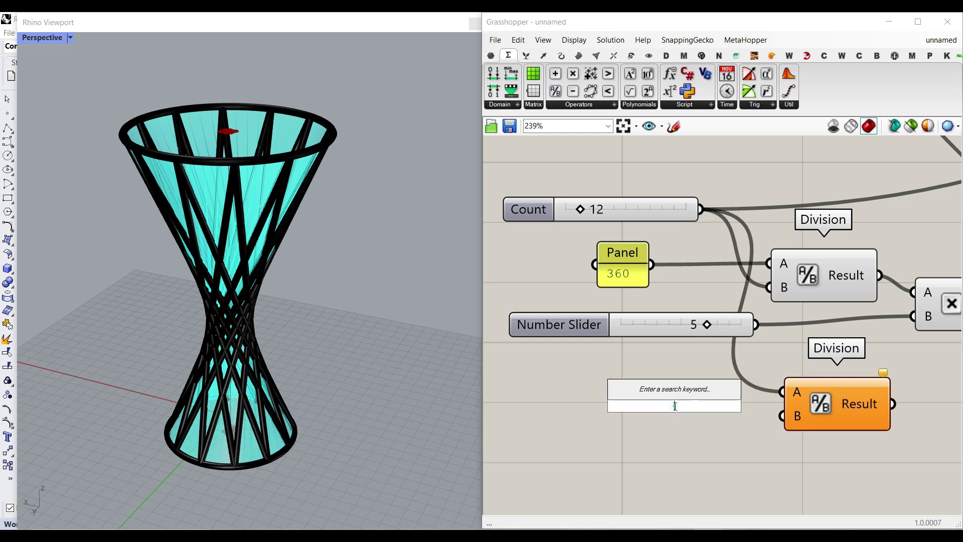
pyautogui.write('//2')
pyautogui.press('Return')
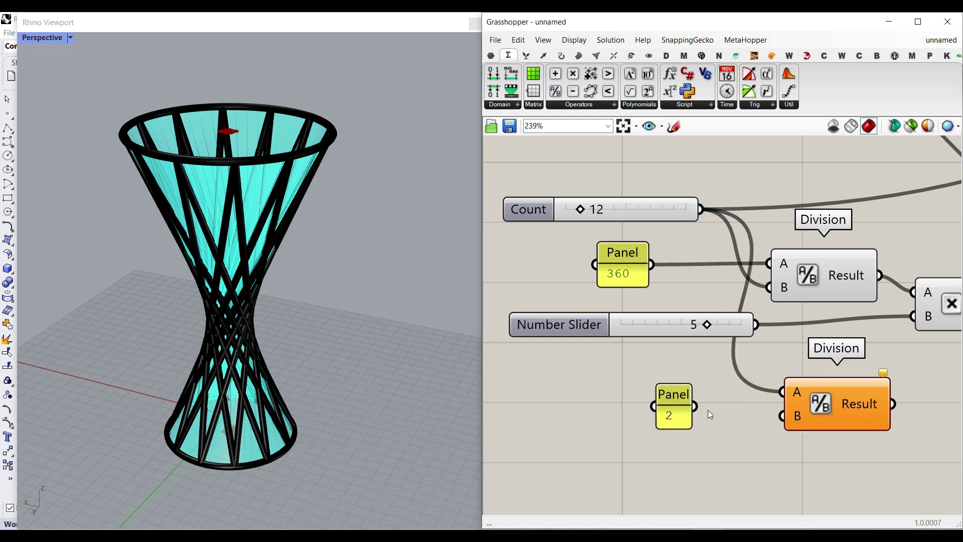
pyautogui.moveTo(703, 405); pyautogui.dragTo(783, 416)
pyautogui.moveTo(844, 435); pyautogui.dragTo(743, 394, button='right')
pyautogui.moveTo(733, 378); pyautogui.dragTo(679, 363)
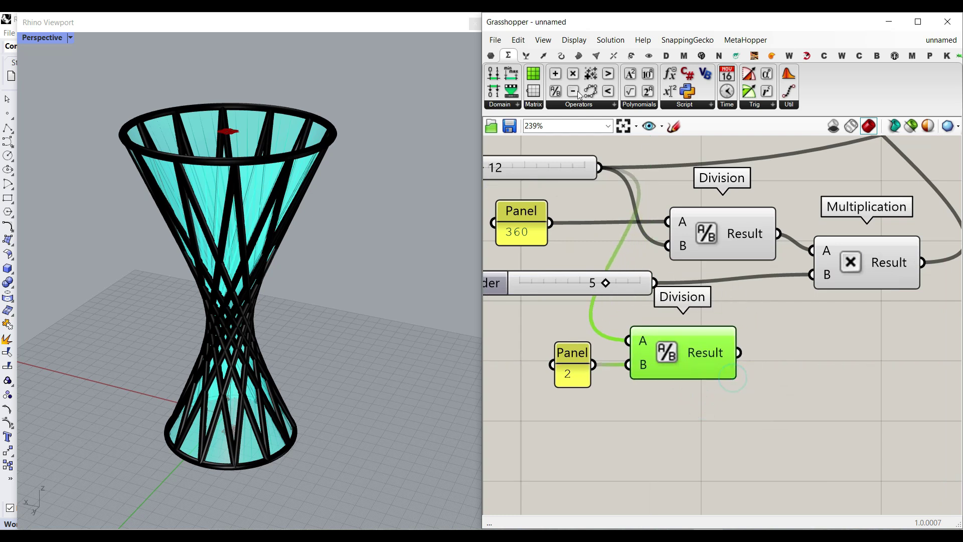
# Multiply the second Division's Result by a new 0 to 1.00 number slider and feed the product into the upper Multiplication's B input
pyautogui.moveTo(573, 73); pyautogui.dragTo(808, 414)
pyautogui.moveTo(739, 353); pyautogui.dragTo(754, 400)
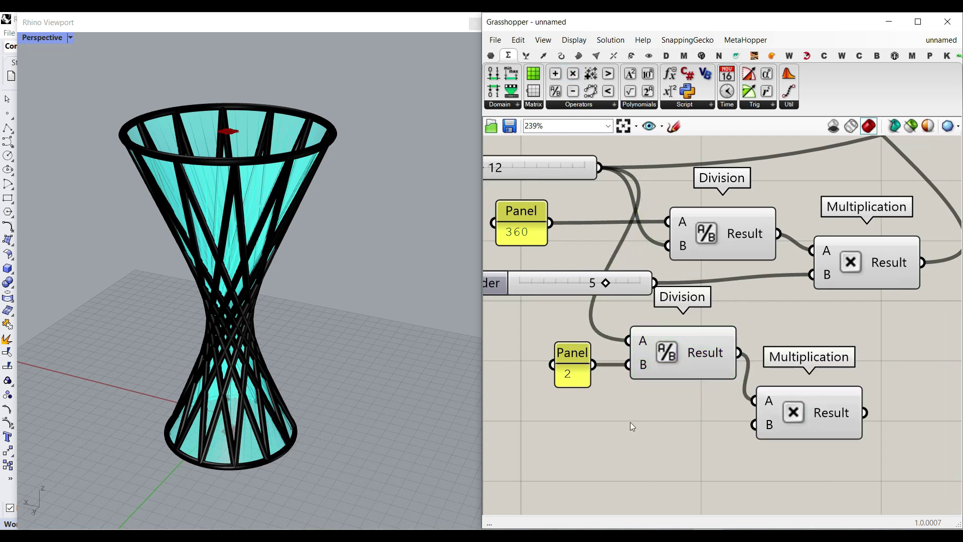
pyautogui.doubleClick(630, 422)
pyautogui.write('0..1.00')
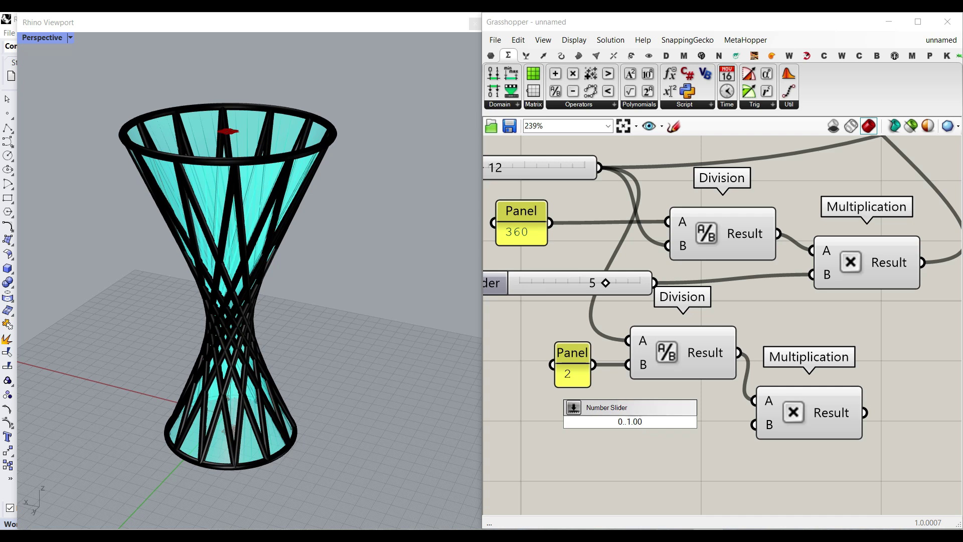
pyautogui.press('Return')
pyautogui.moveTo(686, 416); pyautogui.dragTo(648, 429)
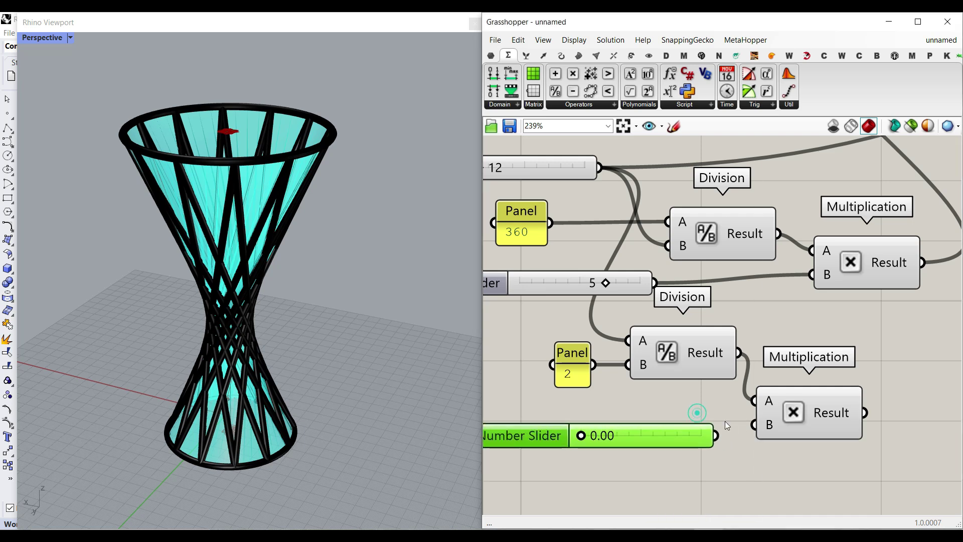
pyautogui.moveTo(749, 419); pyautogui.dragTo(754, 425)
pyautogui.moveTo(865, 412); pyautogui.dragTo(813, 275)
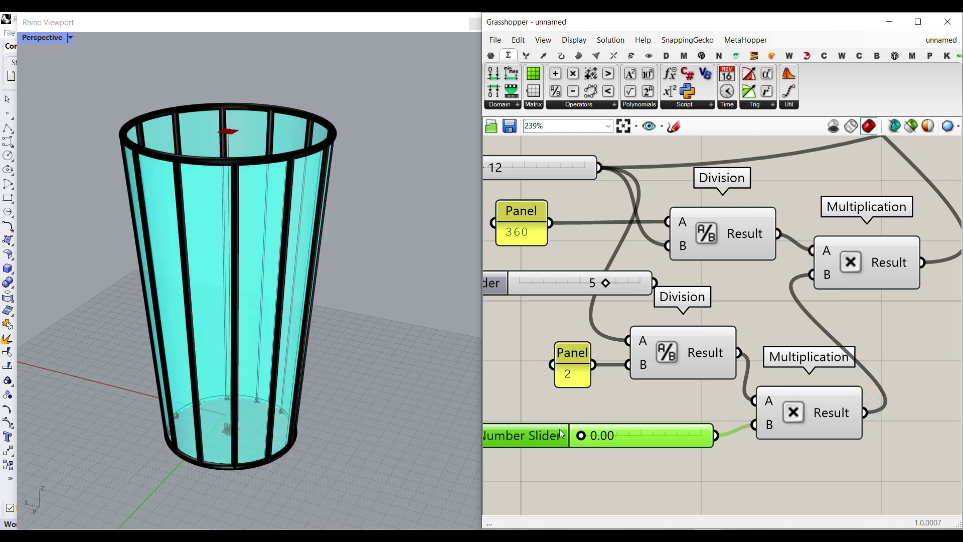
# Set the new decimal number slider's maximum to 0.9
pyautogui.moveTo(583, 435)
pyautogui.mouseDown()
pyautogui.moveTo(703, 437)
pyautogui.moveTo(580, 437)
pyautogui.mouseUp()
pyautogui.doubleClick(540, 437)
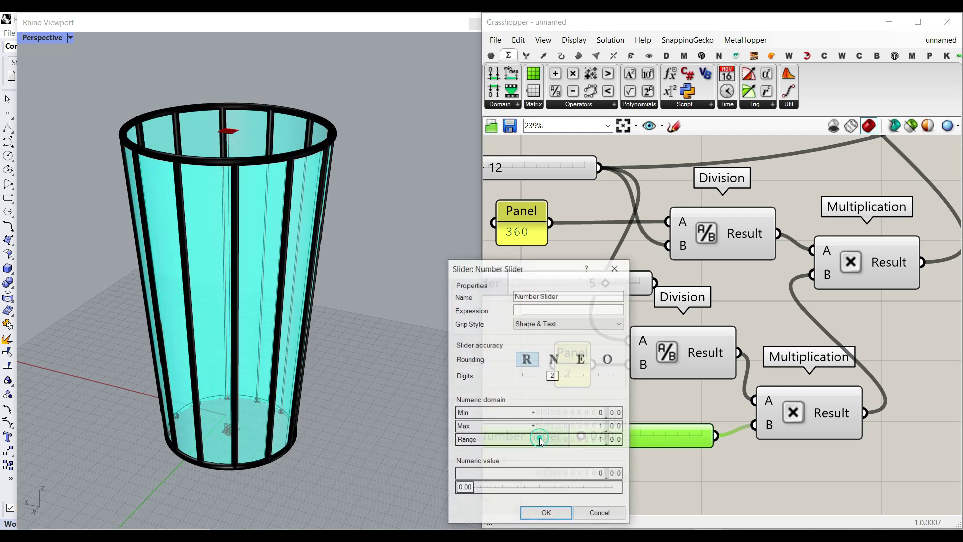
pyautogui.doubleClick(599, 426)
pyautogui.write('0.9')
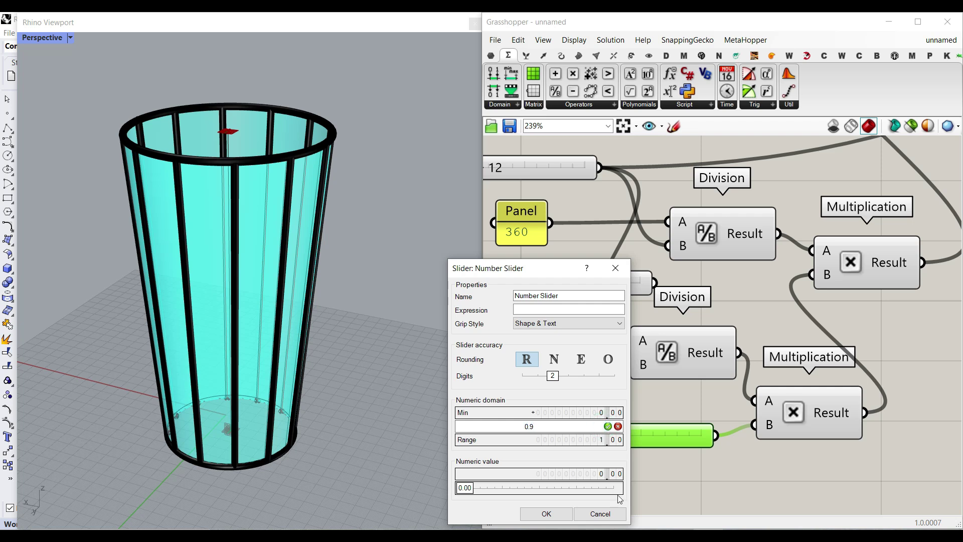
pyautogui.click(546, 513)
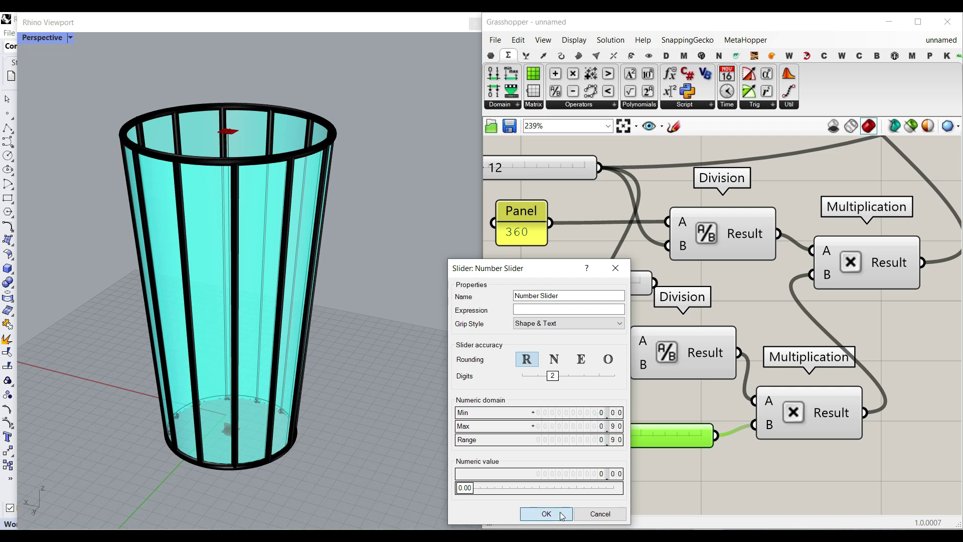
# Test the decimal slider at 0.90, inspect the tower's waist, and set the slider to 0.71
pyautogui.moveTo(587, 437); pyautogui.dragTo(714, 430)
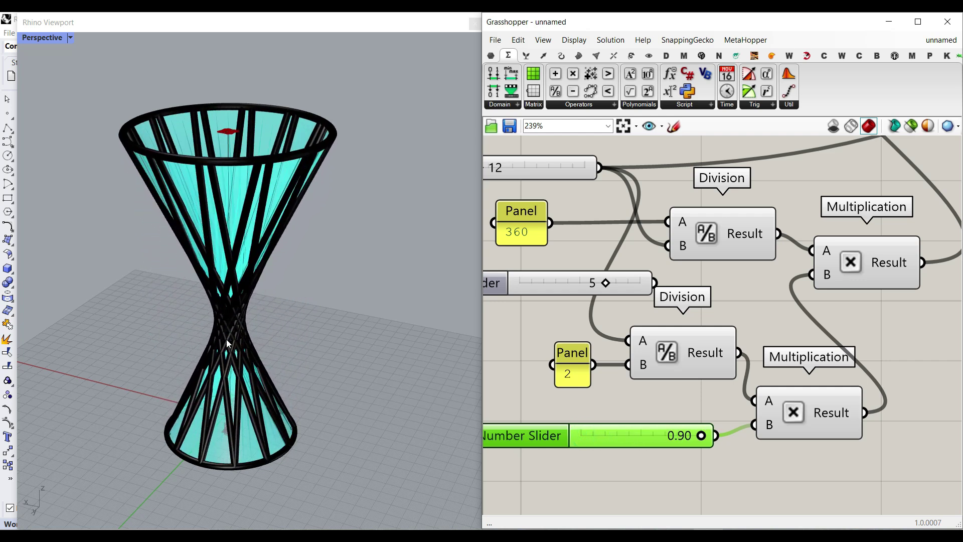
pyautogui.moveTo(227, 344); pyautogui.dragTo(197, 308, button='right')
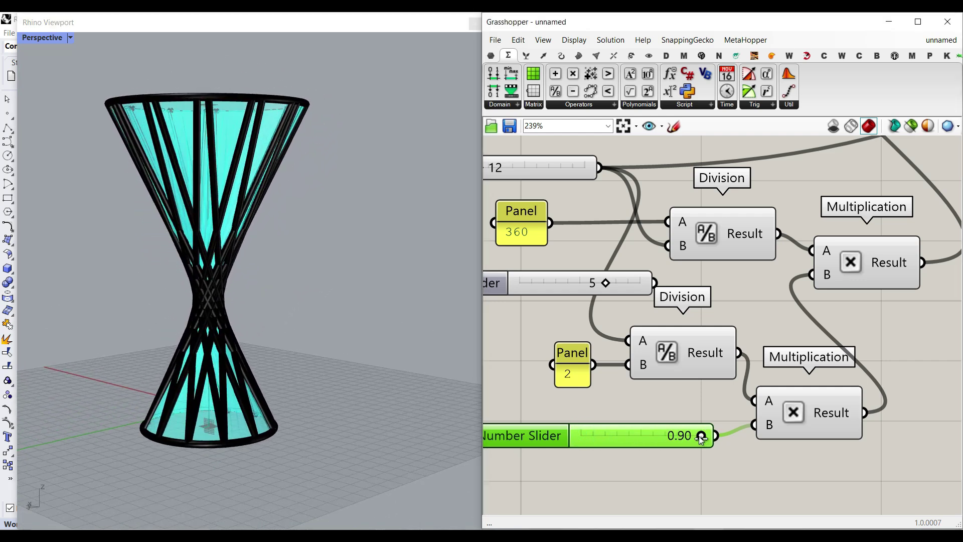
pyautogui.moveTo(702, 438); pyautogui.dragTo(677, 435)
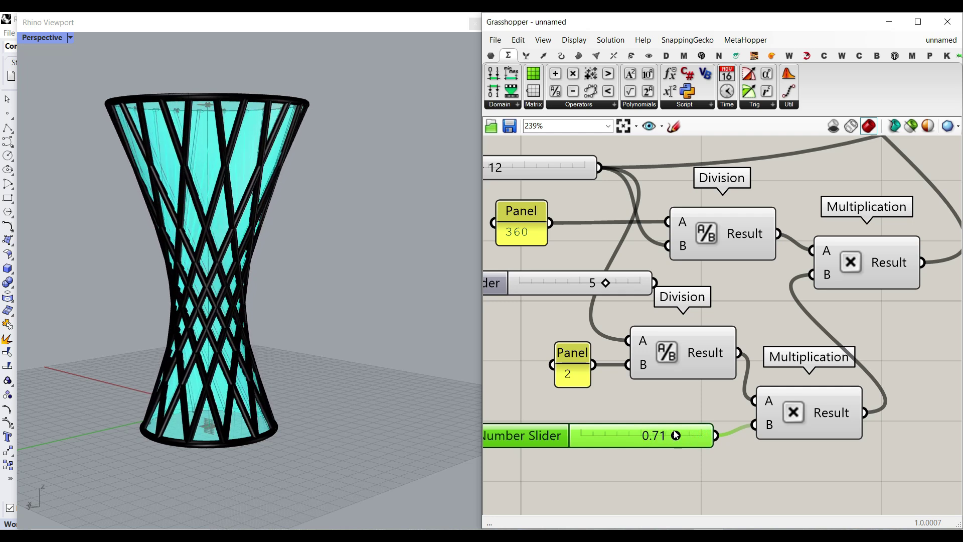
# Delete the disconnected integer slider and rename the decimal slider to "Multi."
pyautogui.scroll(-3, 686, 396)
pyautogui.click(582, 320)
pyautogui.press('Delete')
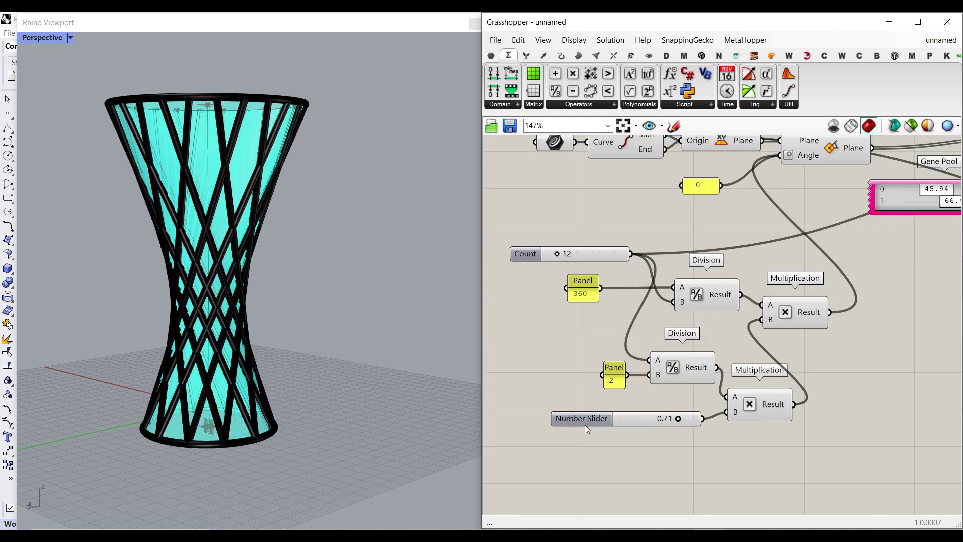
pyautogui.rightClick(582, 419)
pyautogui.write('M')
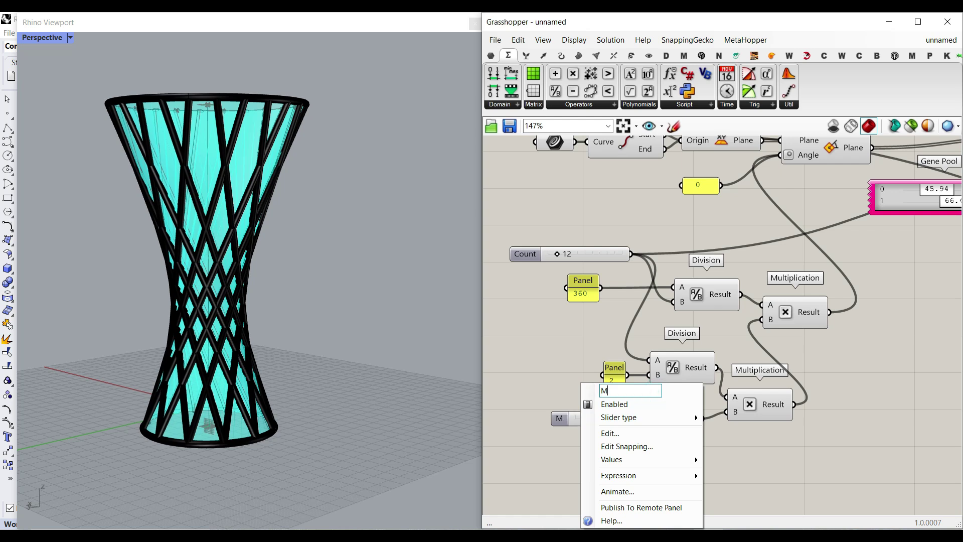
pyautogui.write('ulti.')
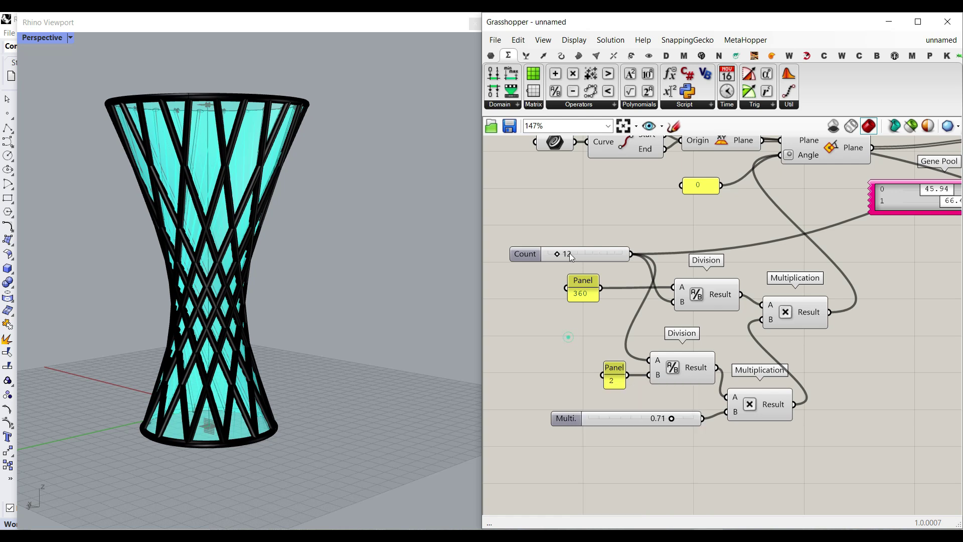
pyautogui.press('Return')
# Set the Count slider to 32 and the Multi. slider to 0.62
pyautogui.moveTo(560, 253); pyautogui.dragTo(575, 255)
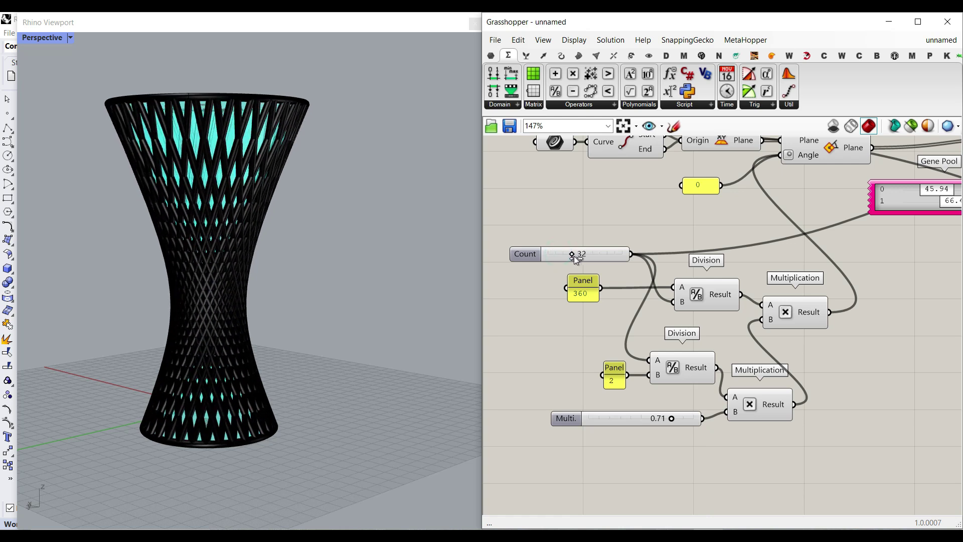
pyautogui.click(676, 422)
pyautogui.moveTo(673, 419)
pyautogui.mouseDown()
pyautogui.moveTo(695, 418)
pyautogui.moveTo(604, 418)
pyautogui.moveTo(661, 417)
pyautogui.mouseUp()
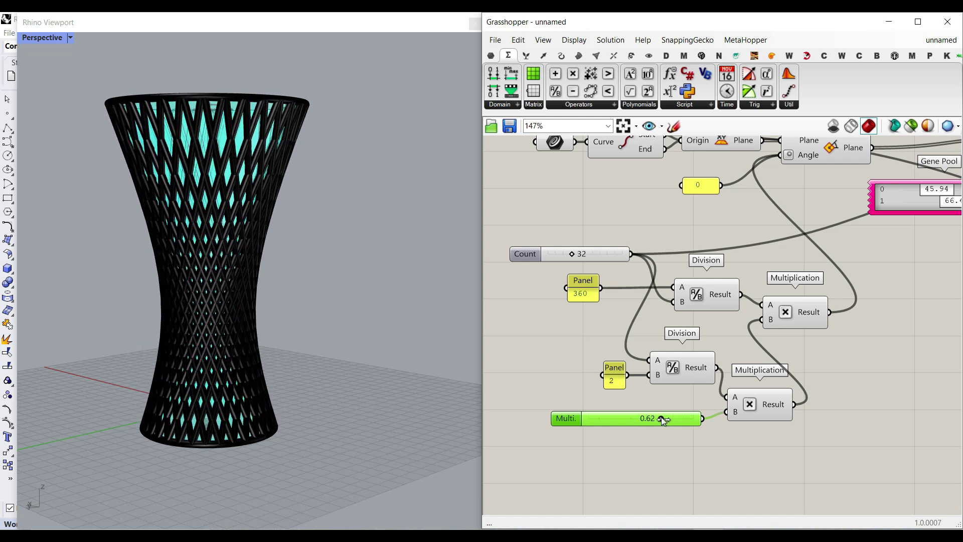
# Lower the Pipe Radius slider to thin the lattice members and readjust the Multi. slider to 0.62
pyautogui.scroll(-5, 653, 381)
pyautogui.scroll(6, 789, 354)
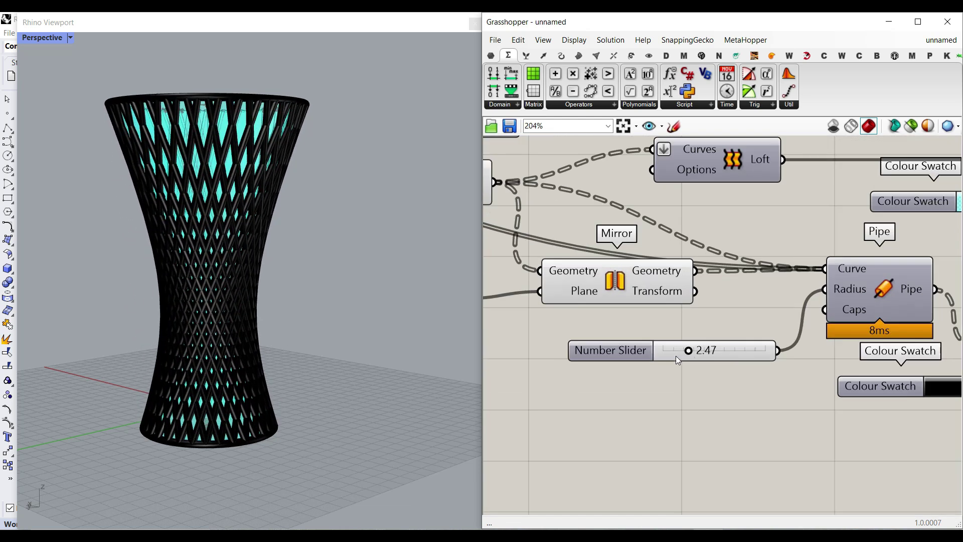
pyautogui.moveTo(689, 352); pyautogui.dragTo(668, 351)
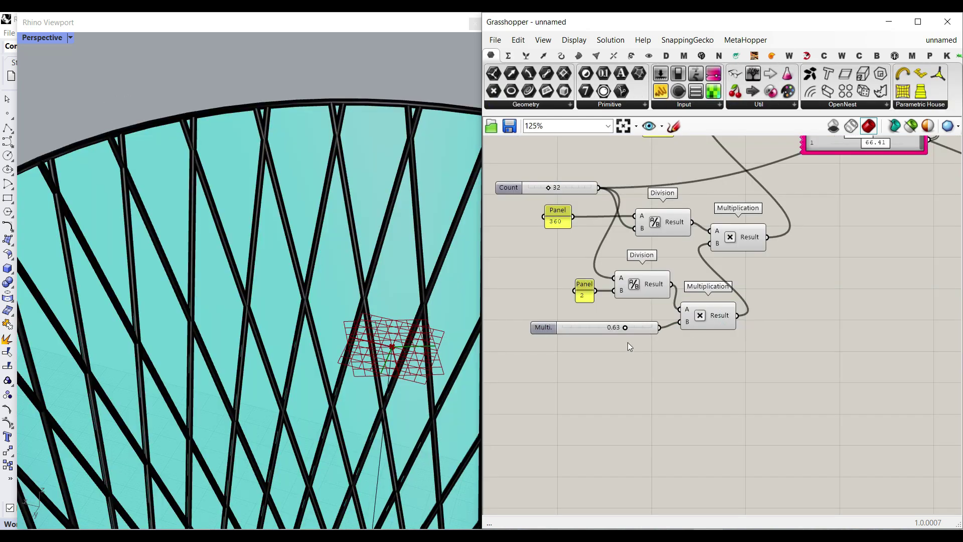
pyautogui.scroll(3, 628, 344)
pyautogui.moveTo(637, 330)
pyautogui.mouseDown()
pyautogui.moveTo(609, 331)
pyautogui.moveTo(634, 329)
pyautogui.mouseUp()
# Route the lower Multiplication Result through a new Integer parameter into the upper Multiplication's B input and set Multi. to 0.69
pyautogui.moveTo(812, 305); pyautogui.dragTo(697, 266, button='right')
pyautogui.moveTo(567, 290); pyautogui.dragTo(642, 298, button='right')
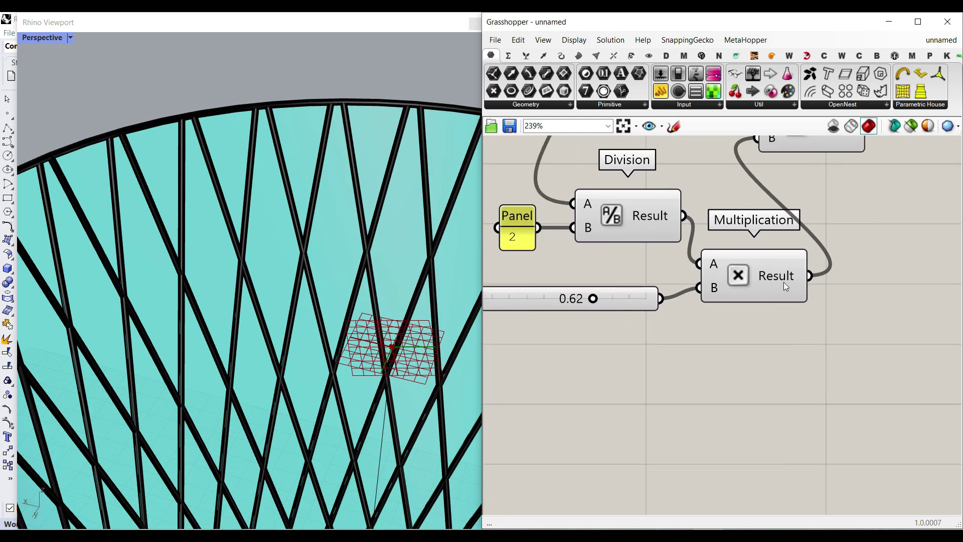
pyautogui.moveTo(786, 276)
pyautogui.moveTo(589, 95); pyautogui.dragTo(843, 290)
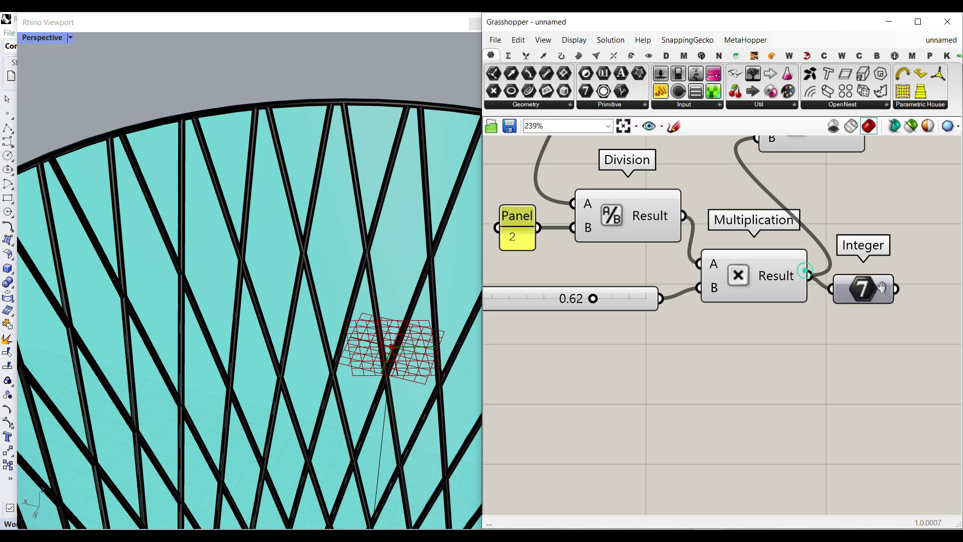
pyautogui.moveTo(881, 287); pyautogui.dragTo(844, 327, button='right')
pyautogui.moveTo(858, 329); pyautogui.dragTo(724, 191)
pyautogui.click(824, 324)
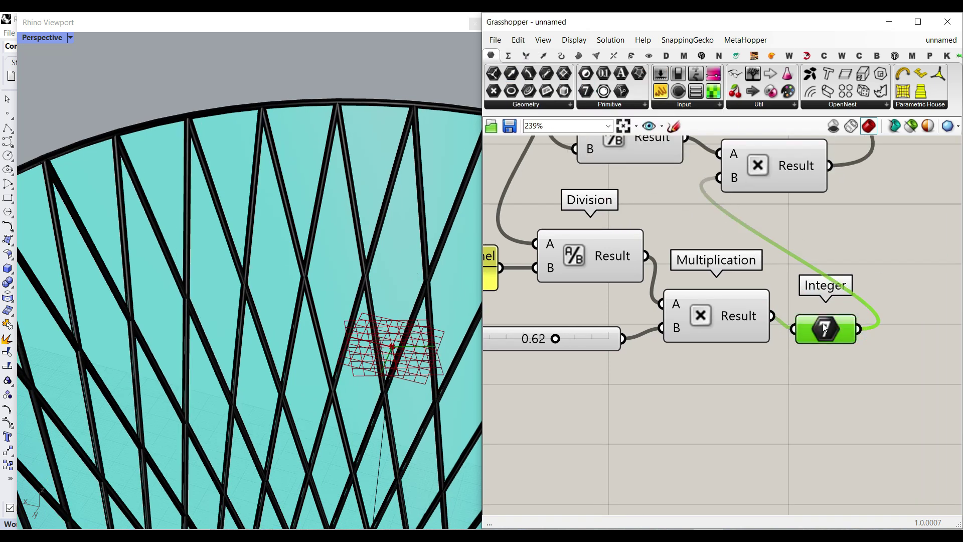
pyautogui.moveTo(826, 329); pyautogui.dragTo(817, 314)
pyautogui.moveTo(610, 335); pyautogui.dragTo(665, 335, button='right')
pyautogui.moveTo(611, 339)
pyautogui.mouseDown()
pyautogui.moveTo(548, 338)
pyautogui.moveTo(661, 345)
pyautogui.moveTo(622, 343)
pyautogui.mouseUp()
# Select the tower's axis line in the Rhino viewport and shift its end so the tower leans
pyautogui.scroll(-6, 252, 259)
pyautogui.moveTo(253, 260); pyautogui.dragTo(277, 341, button='right')
pyautogui.moveTo(265, 421); pyautogui.dragTo(268, 381)
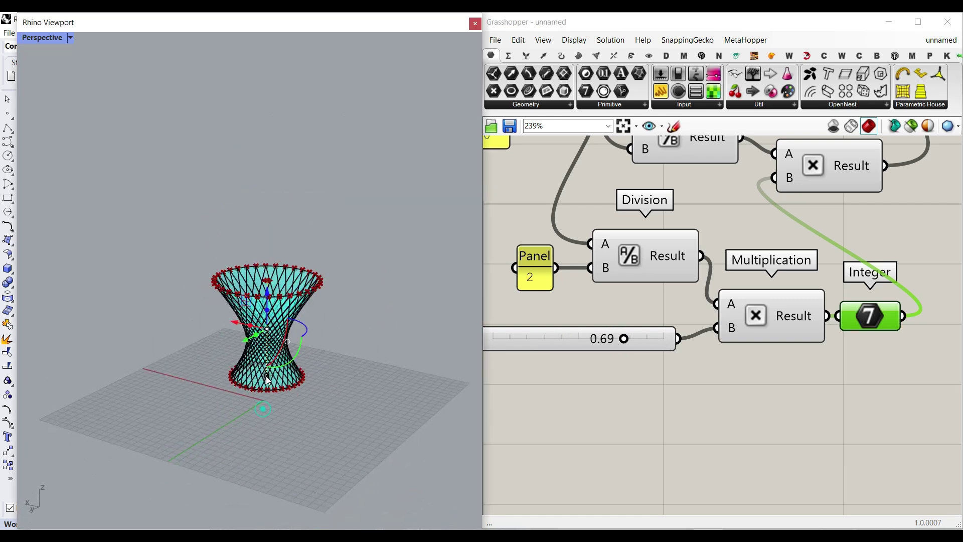
pyautogui.moveTo(271, 424); pyautogui.dragTo(271, 426)
pyautogui.moveTo(349, 383); pyautogui.dragTo(292, 321, button='right')
pyautogui.scroll(5, 293, 322)
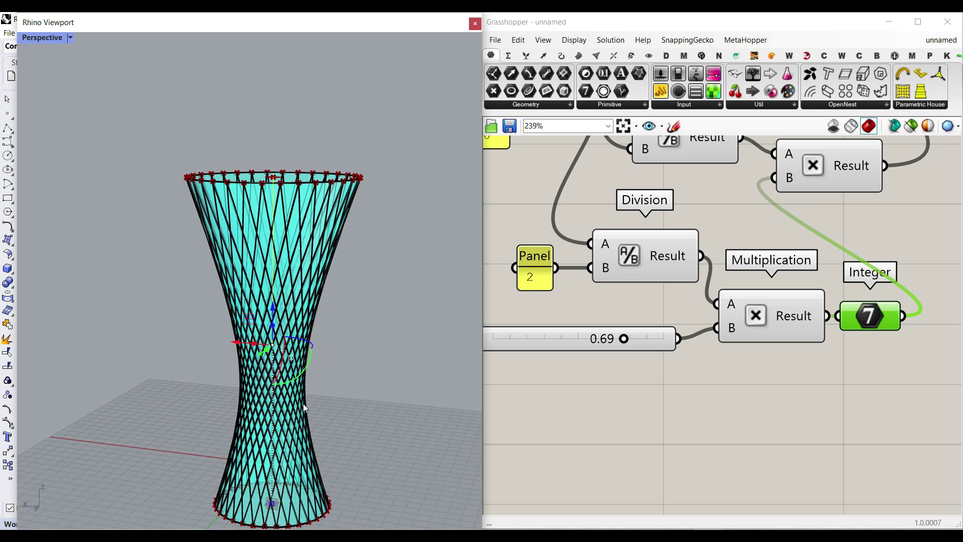
pyautogui.moveTo(303, 375); pyautogui.dragTo(361, 368, button='right')
# Set the Multi. slider to 0.65 and the Count slider to 28
pyautogui.moveTo(624, 339)
pyautogui.mouseDown()
pyautogui.moveTo(638, 338)
pyautogui.moveTo(604, 339)
pyautogui.moveTo(616, 340)
pyautogui.mouseUp()
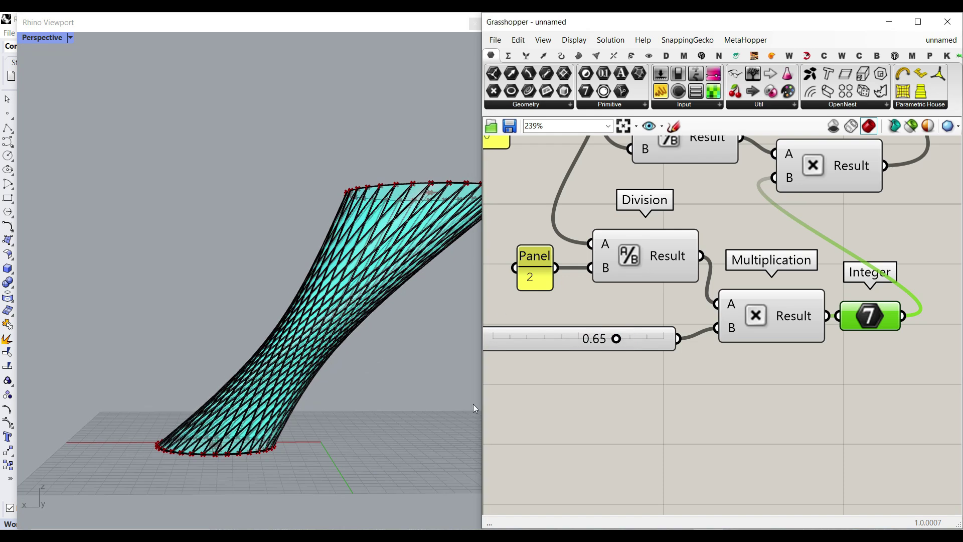
pyautogui.scroll(-5, 784, 377)
pyautogui.scroll(4, 663, 274)
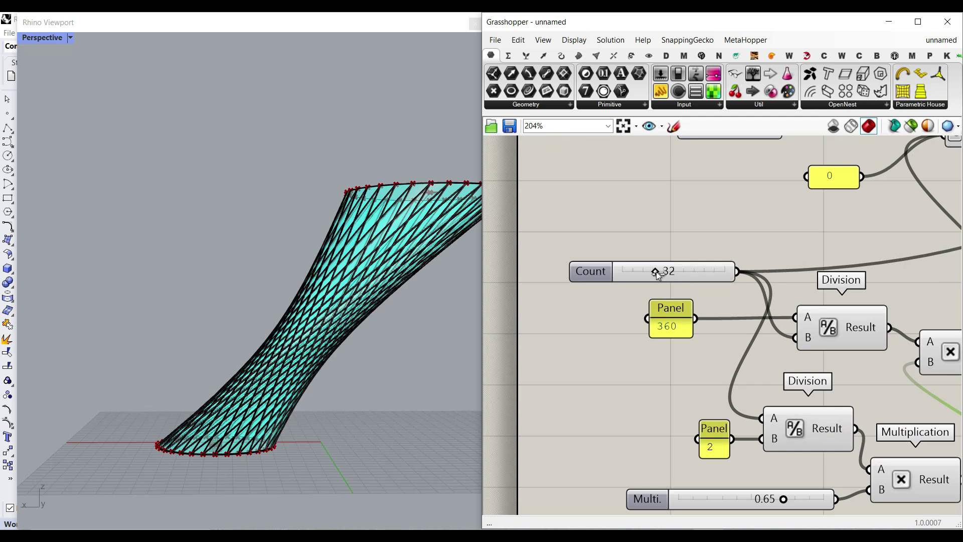
pyautogui.moveTo(656, 272)
pyautogui.mouseDown()
pyautogui.moveTo(639, 272)
pyautogui.moveTo(653, 270)
pyautogui.mouseUp()
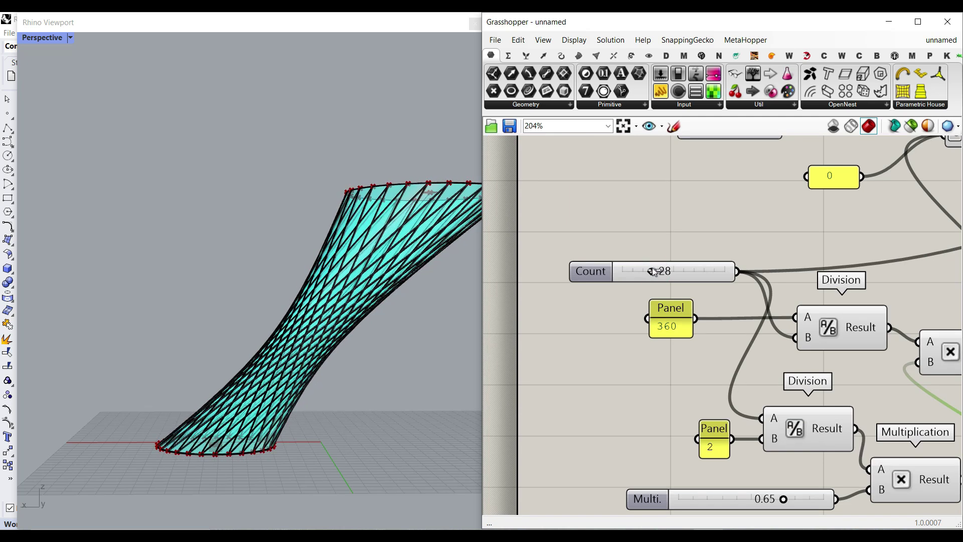
# Assign the separate line lying near the ground to the Curve parameter as the tower's axis
pyautogui.scroll(-4, 230, 259)
pyautogui.moveTo(231, 260); pyautogui.dragTo(271, 296, button='right')
pyautogui.scroll(8, 334, 271)
pyautogui.scroll(-2, 275, 300)
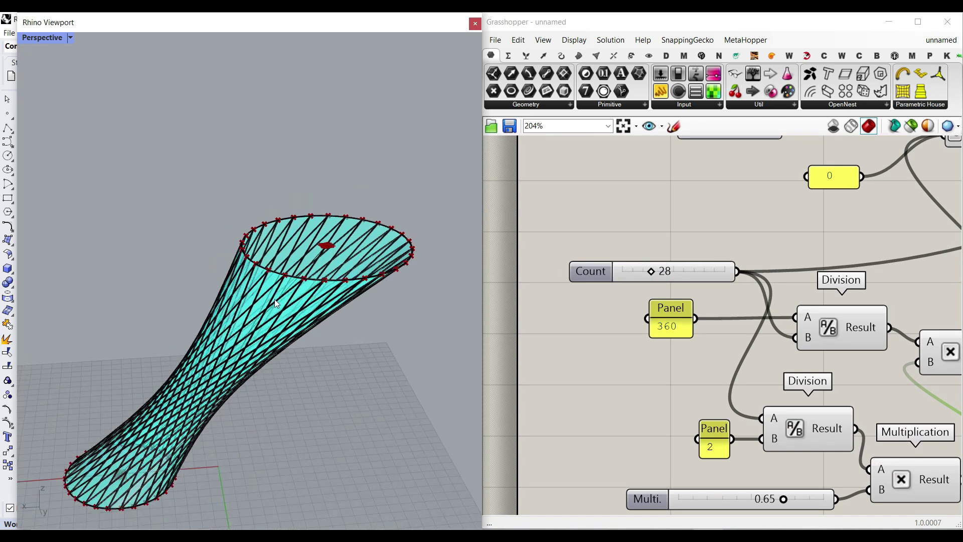
pyautogui.scroll(-1, 277, 303)
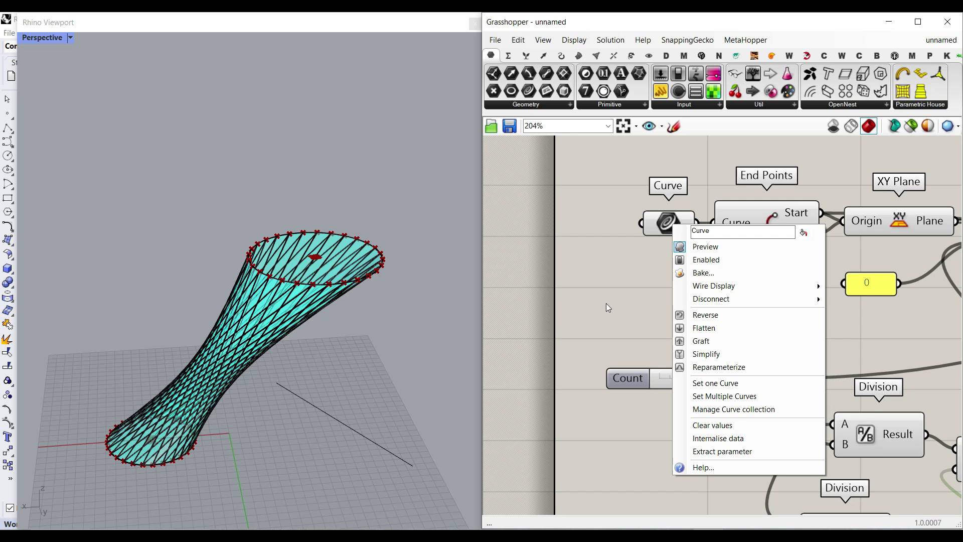
pyautogui.click(716, 382)
pyautogui.click(347, 427)
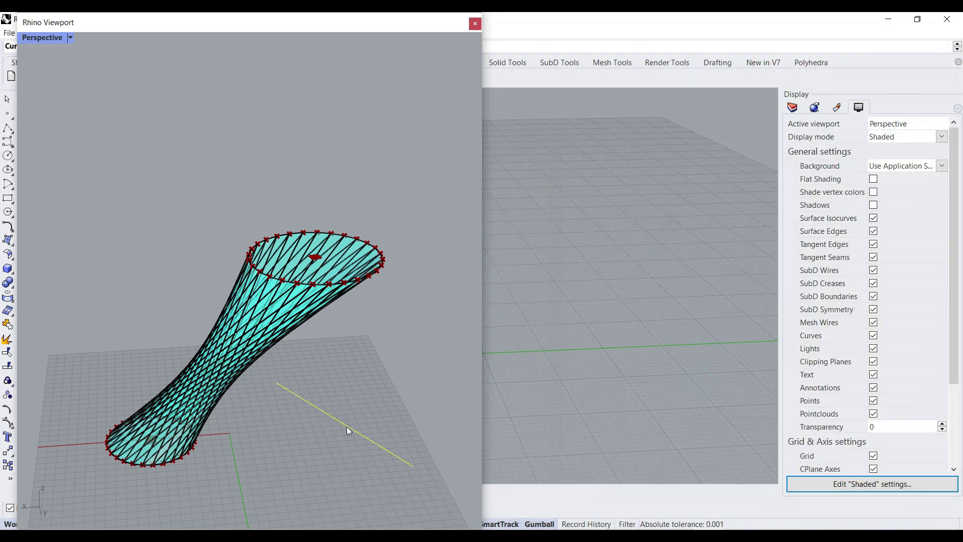
pyautogui.moveTo(347, 427); pyautogui.dragTo(224, 287, button='right')
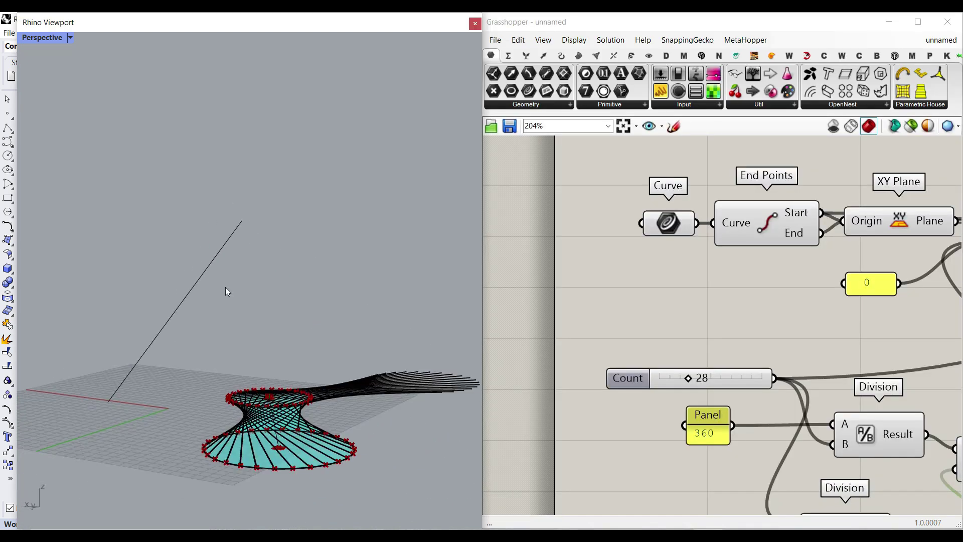
# Set the leaning line as the single curve in the Curve parameter again
pyautogui.rightClick(672, 223)
pyautogui.click(715, 383)
pyautogui.click(222, 251)
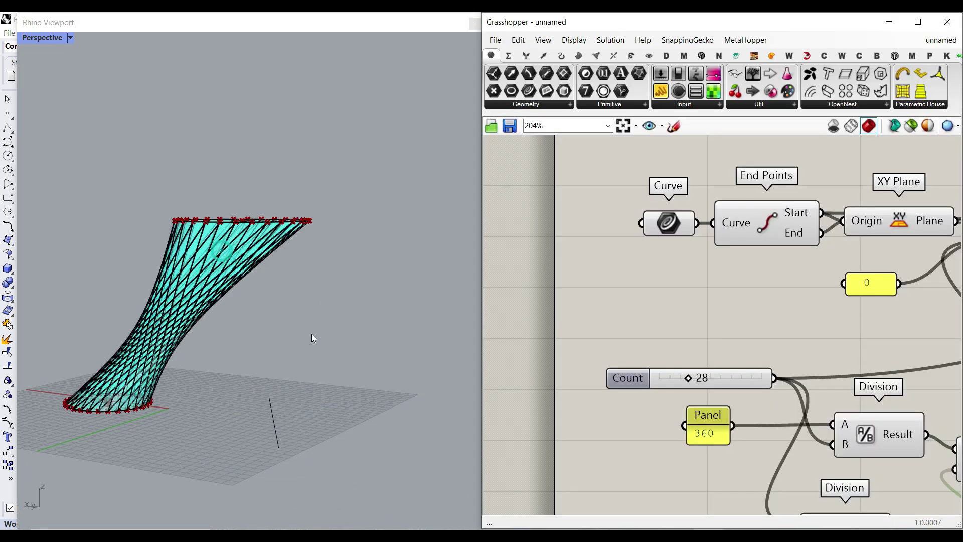
# Delete the short spare line and undo the recent Rhino line edits until the tower's axis stands vertical
pyautogui.click(271, 430)
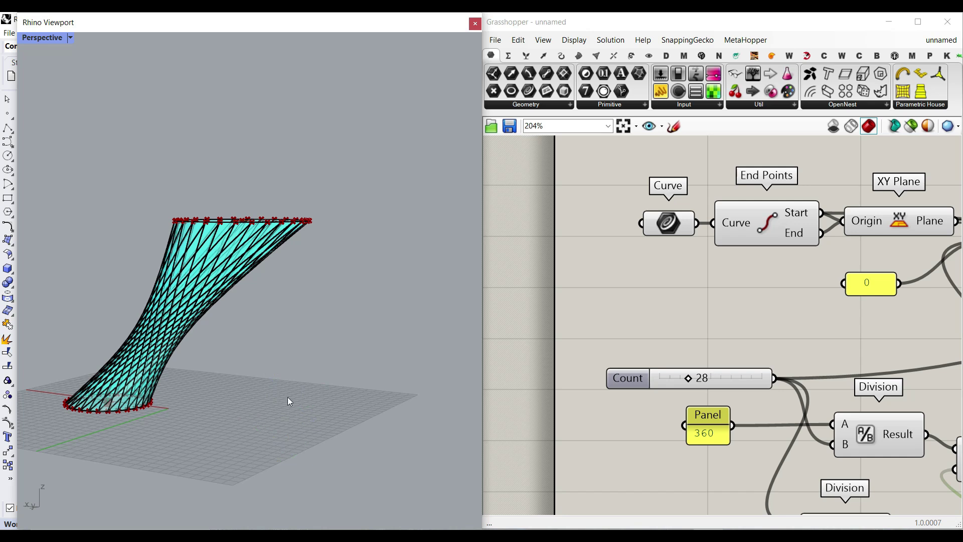
pyautogui.moveTo(289, 401); pyautogui.dragTo(293, 311, button='right')
pyautogui.hotkey('ctrl', 'z')
pyautogui.hotkey('ctrl', 'z')
pyautogui.hotkey('ctrl', 'z')
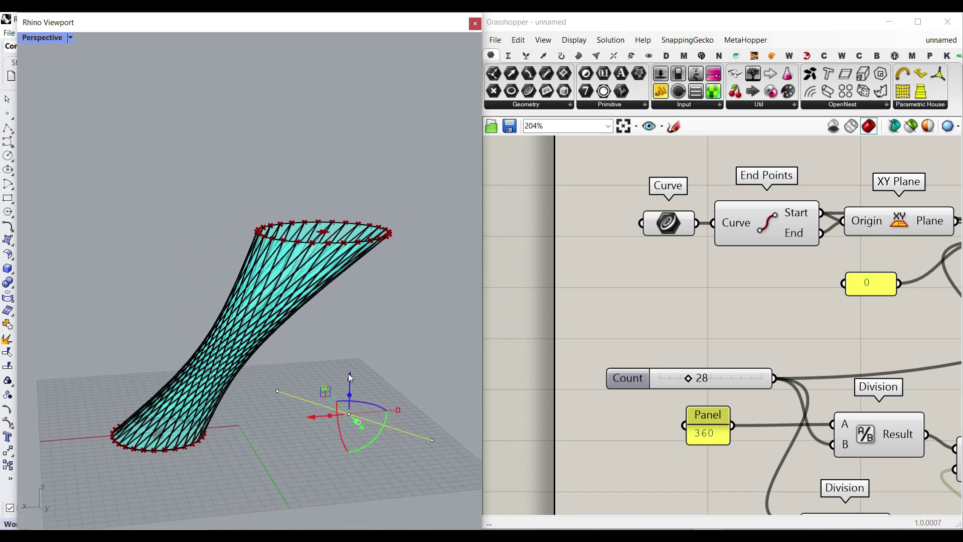
pyautogui.moveTo(408, 347); pyautogui.dragTo(358, 364, button='right')
pyautogui.click(358, 363)
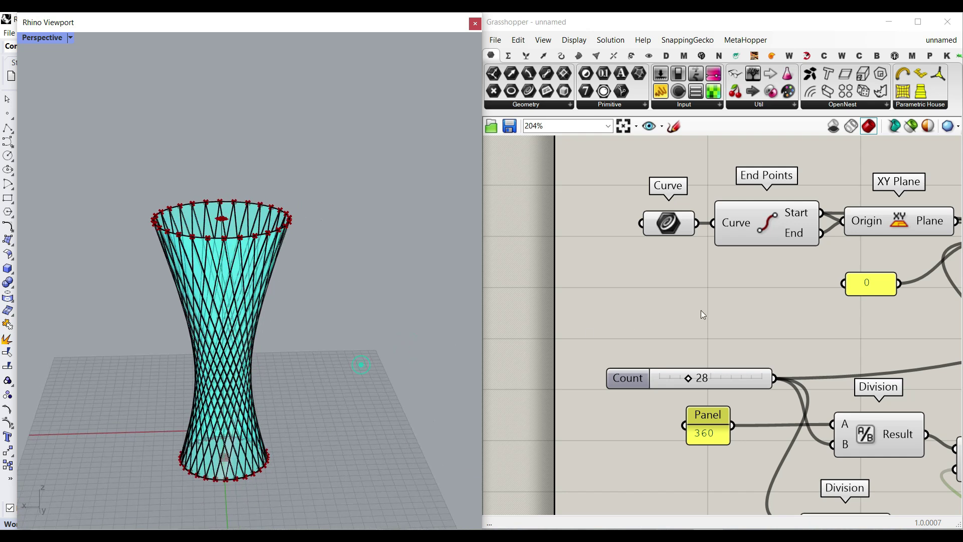
# Adjust the Gene Pool radii to 66.79 and 67.42 so the tower's base widens
pyautogui.moveTo(731, 309); pyautogui.dragTo(700, 304, button='right')
pyautogui.scroll(-4, 700, 304)
pyautogui.moveTo(910, 304); pyautogui.dragTo(781, 314, button='right')
pyautogui.scroll(5, 793, 323)
pyautogui.moveTo(847, 258); pyautogui.dragTo(906, 261)
pyautogui.moveTo(867, 291); pyautogui.dragTo(681, 318, button='right')
pyautogui.moveTo(684, 321)
pyautogui.mouseDown()
pyautogui.moveTo(653, 321)
pyautogui.moveTo(740, 321)
pyautogui.moveTo(686, 321)
pyautogui.mouseUp()
pyautogui.moveTo(606, 373); pyautogui.dragTo(615, 367, button='right')
pyautogui.scroll(-5, 615, 367)
pyautogui.moveTo(486, 351); pyautogui.dragTo(593, 336, button='right')
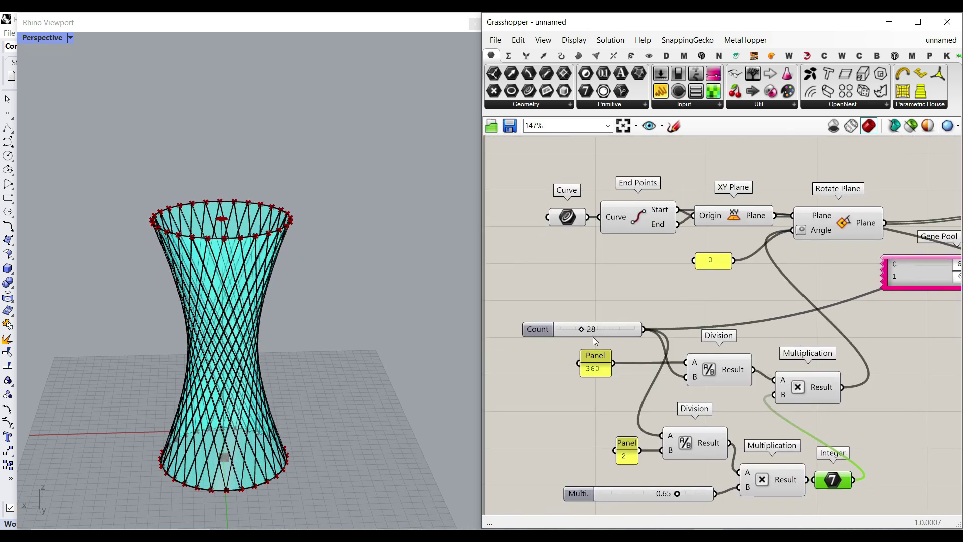
# Set the Count slider to 21 and the Multi. slider to 0.62
pyautogui.scroll(4, 573, 326)
pyautogui.moveTo(572, 325)
pyautogui.mouseDown()
pyautogui.moveTo(630, 327)
pyautogui.moveTo(562, 326)
pyautogui.mouseUp()
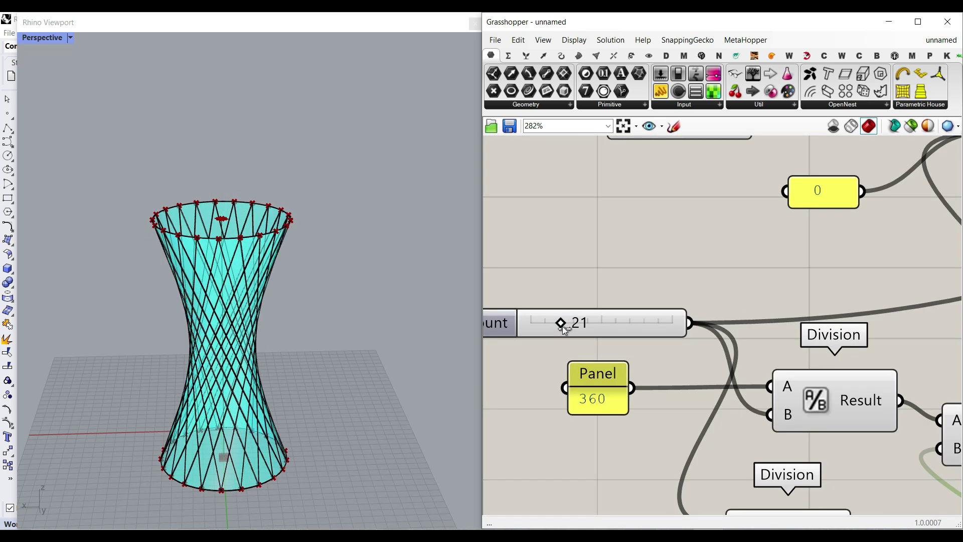
pyautogui.moveTo(582, 409); pyautogui.dragTo(545, 179, button='right')
pyautogui.scroll(1, 704, 405)
pyautogui.moveTo(716, 406); pyautogui.dragTo(737, 404)
pyautogui.scroll(-6, 679, 382)
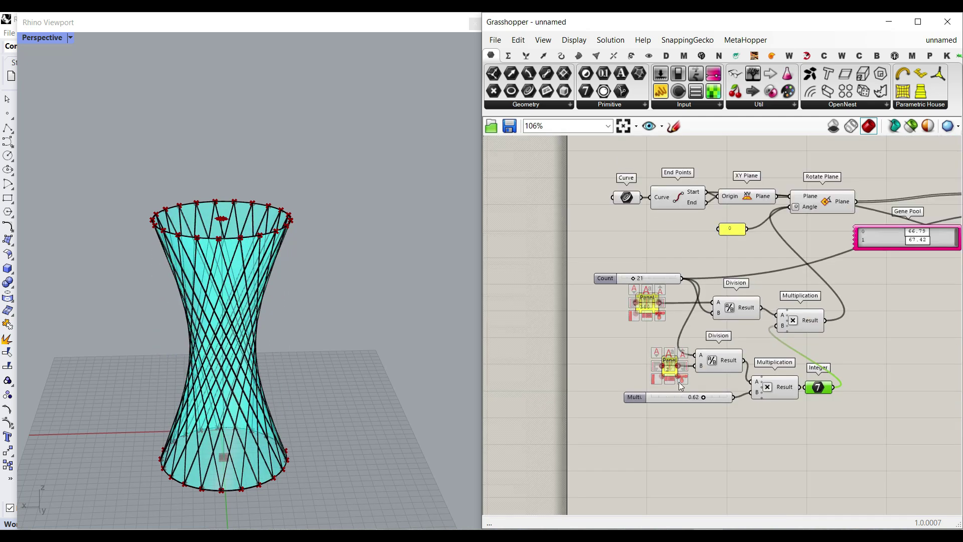
# Internalise the axis line's data in the Curve parameter
pyautogui.scroll(3, 672, 329)
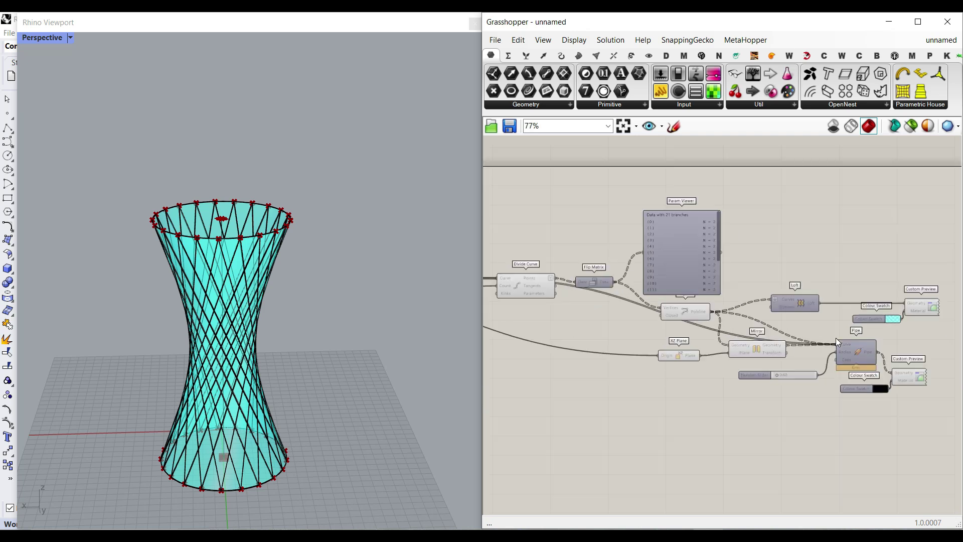
pyautogui.moveTo(216, 402); pyautogui.dragTo(199, 441, button='right')
pyautogui.moveTo(512, 296); pyautogui.dragTo(950, 323, button='right')
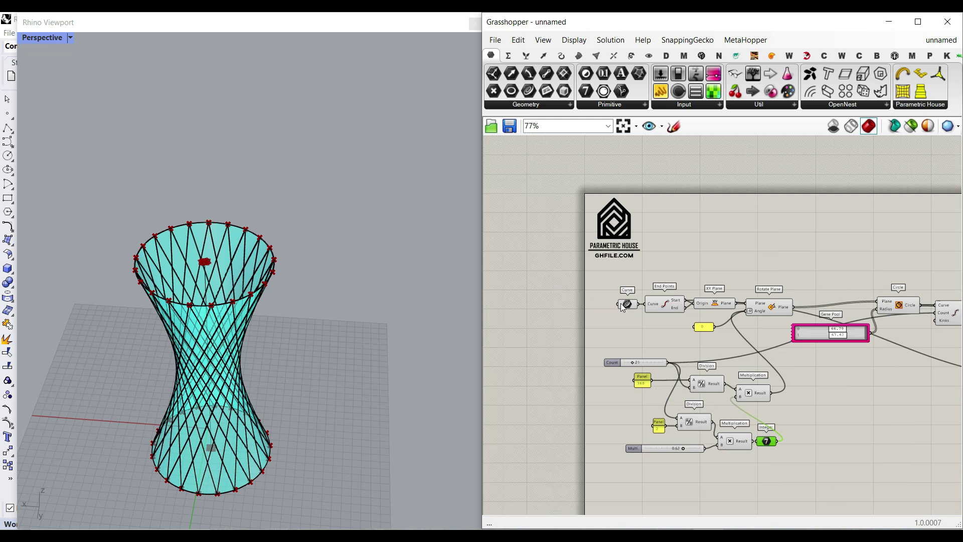
pyautogui.rightClick(623, 303)
pyautogui.click(650, 492)
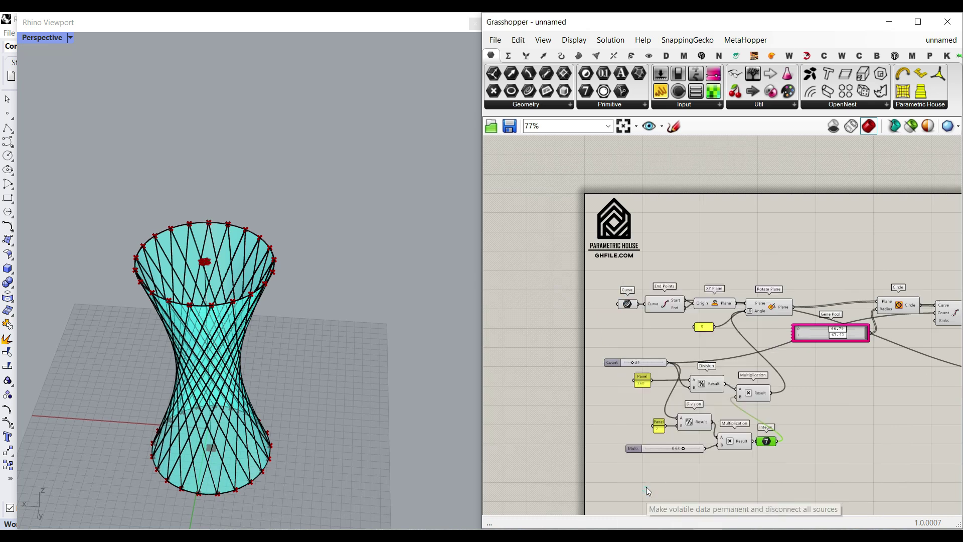
# Examine the tower's lattice and cladding up close from a low side view
pyautogui.moveTo(281, 374); pyautogui.dragTo(263, 296, button='right')
pyautogui.scroll(4, 249, 372)
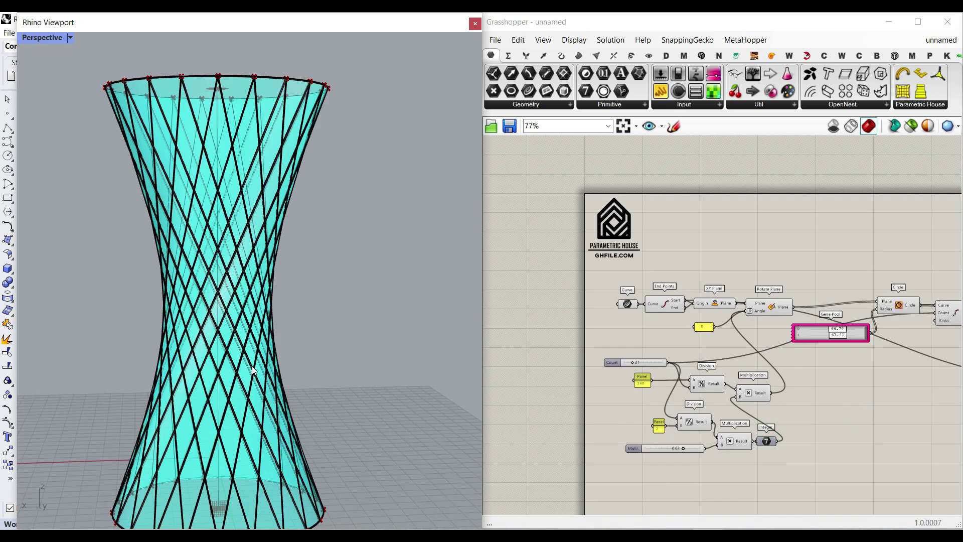
pyautogui.scroll(1, 253, 371)
pyautogui.scroll(-3, 381, 321)
pyautogui.scroll(3, 331, 371)
pyautogui.scroll(-3, 259, 334)
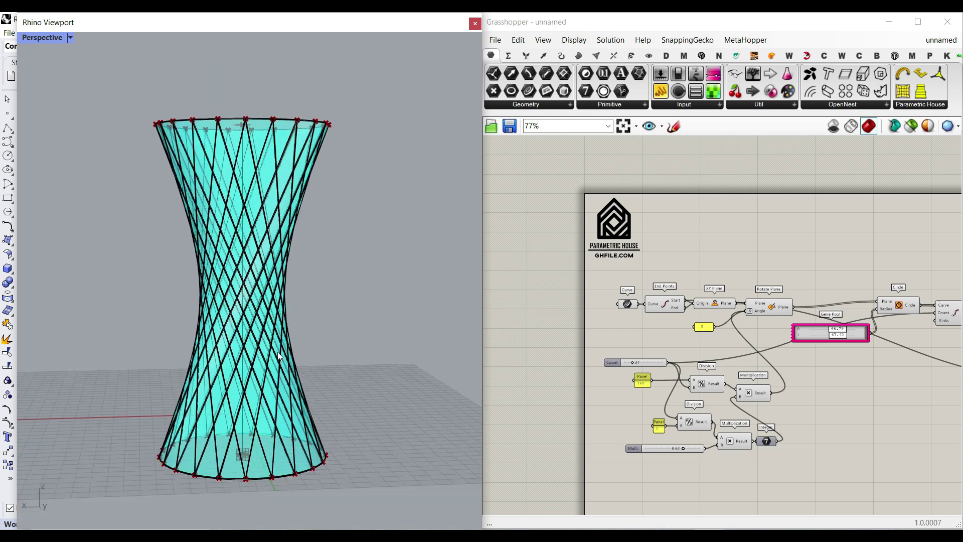